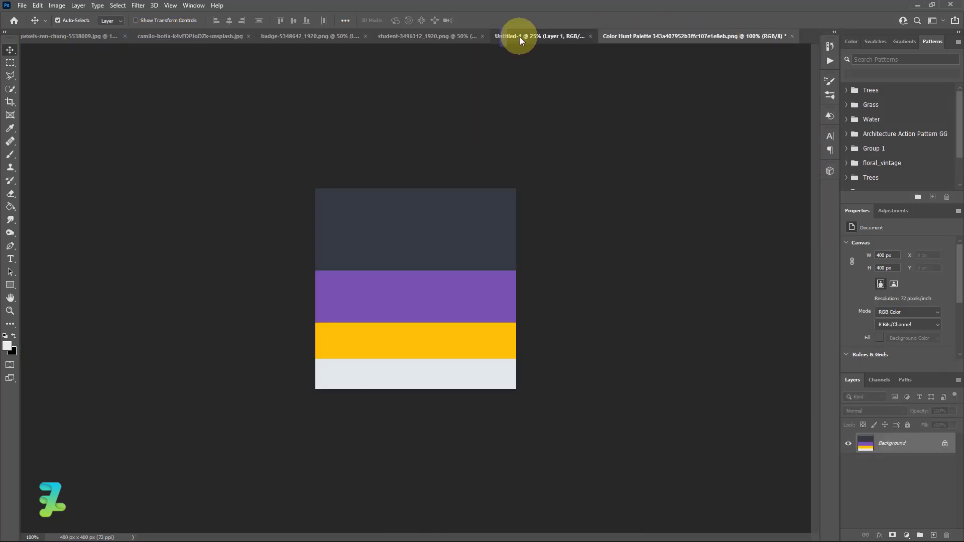
Step: In the Untitled-1 banner, draw a circle about 1732 px wide and move it partly beyond the canvas's left edge
left_click(519, 37)
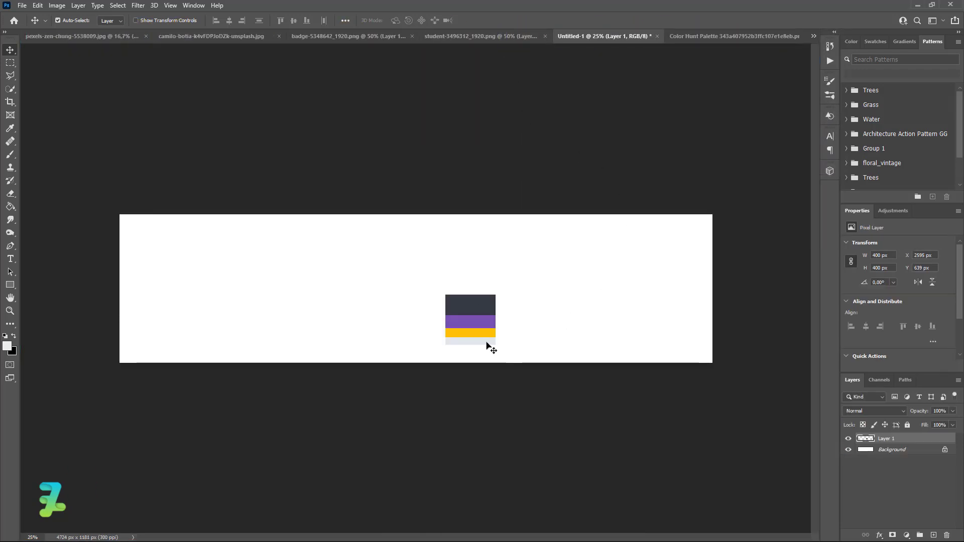
left_click(11, 285)
right_click(11, 285)
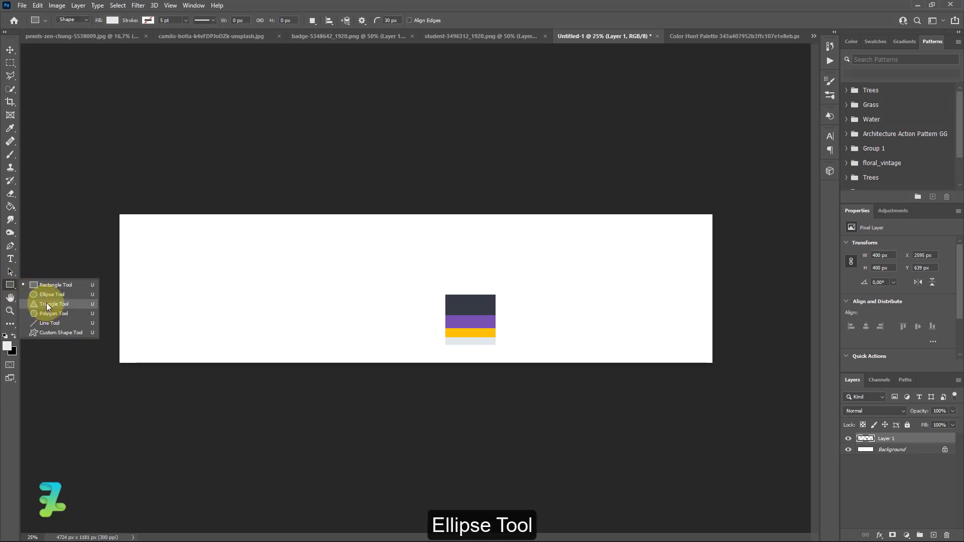
left_click(51, 296)
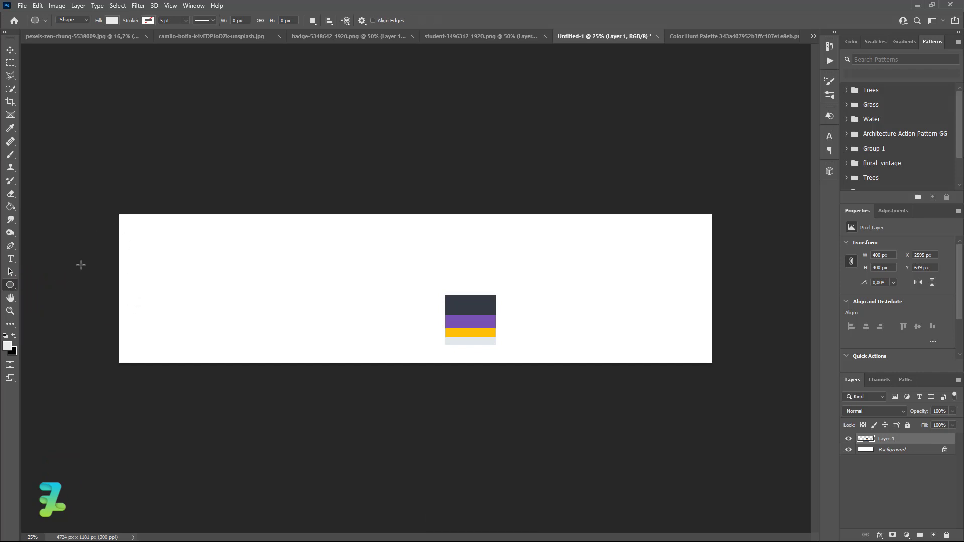
left_click_drag(94, 213, 311, 431)
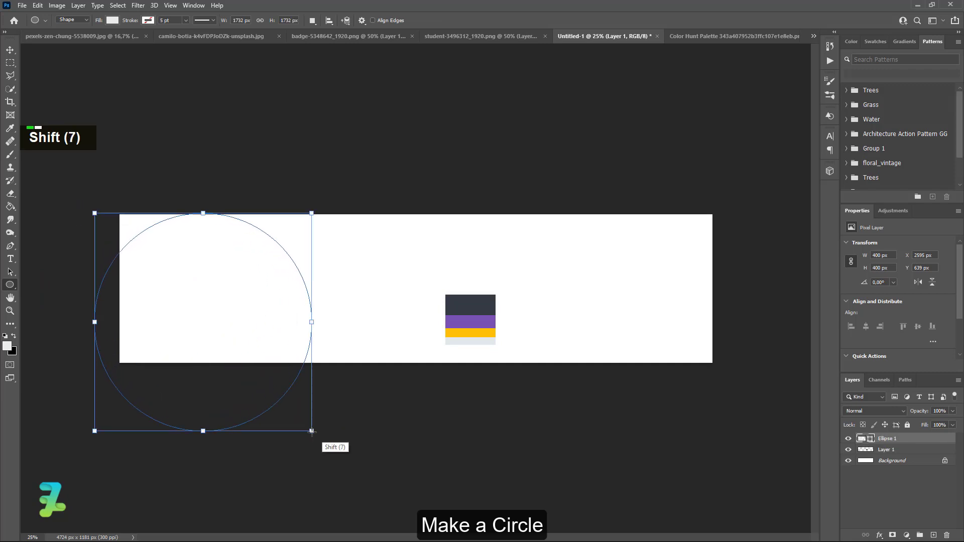
left_click(10, 50)
left_click_drag(206, 291, 167, 269)
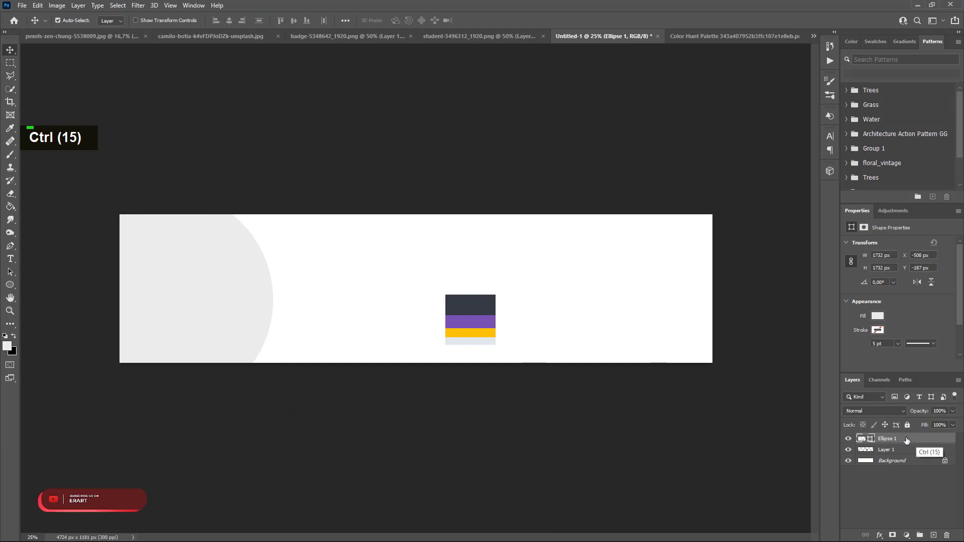
Step: Fill the circle with the yellow #ffc107 sampled from the palette image on the canvas
double_click(864, 440)
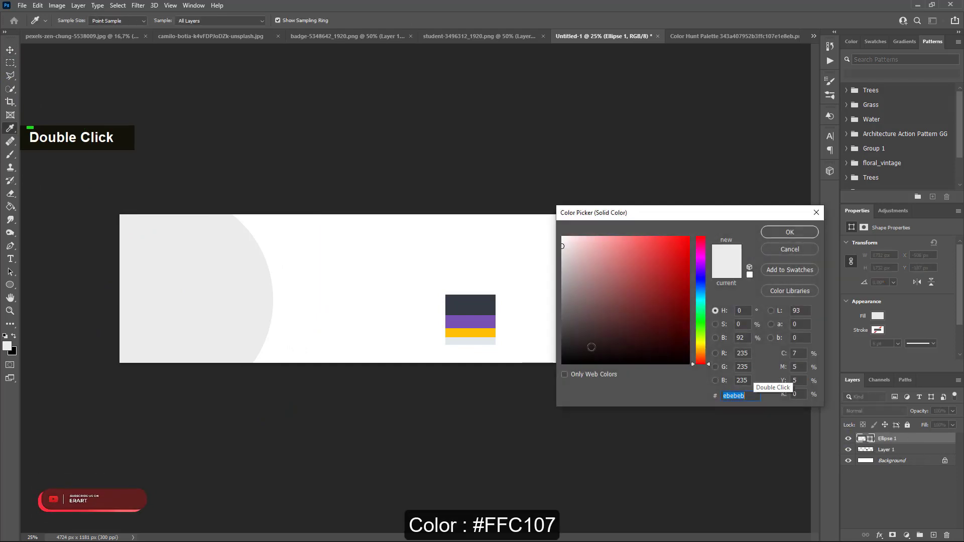
left_click(487, 330)
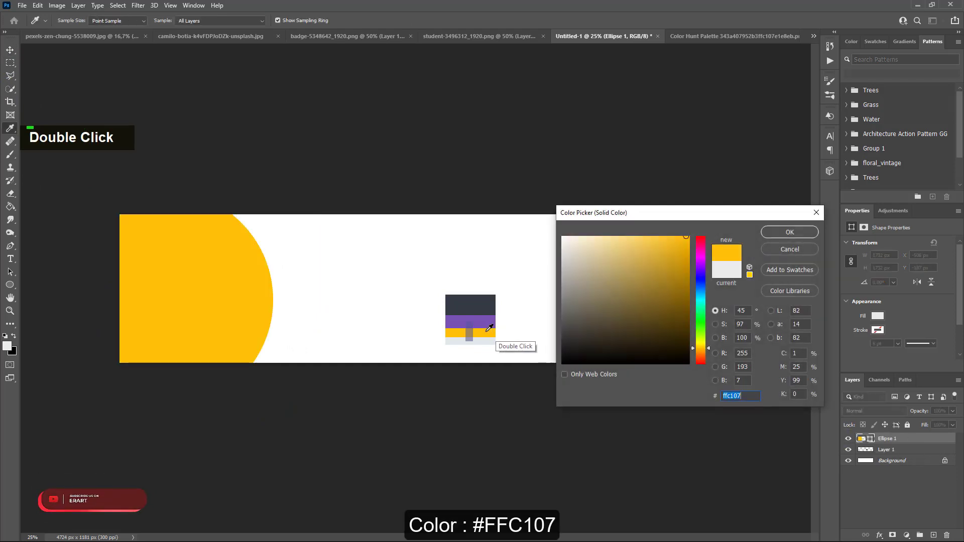
left_click(771, 232)
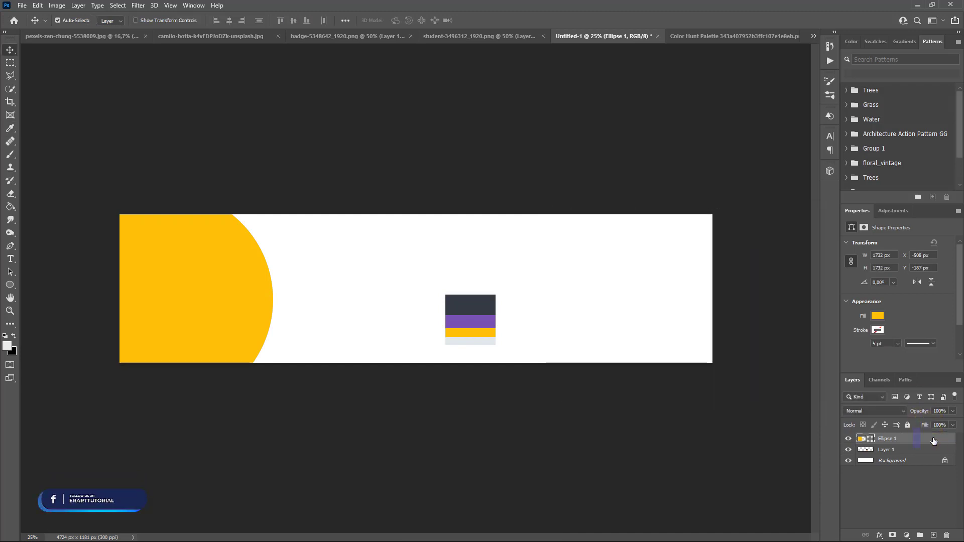
Step: Add an Inner Shadow effect to the yellow circle and set its color to black #000000
double_click(933, 440)
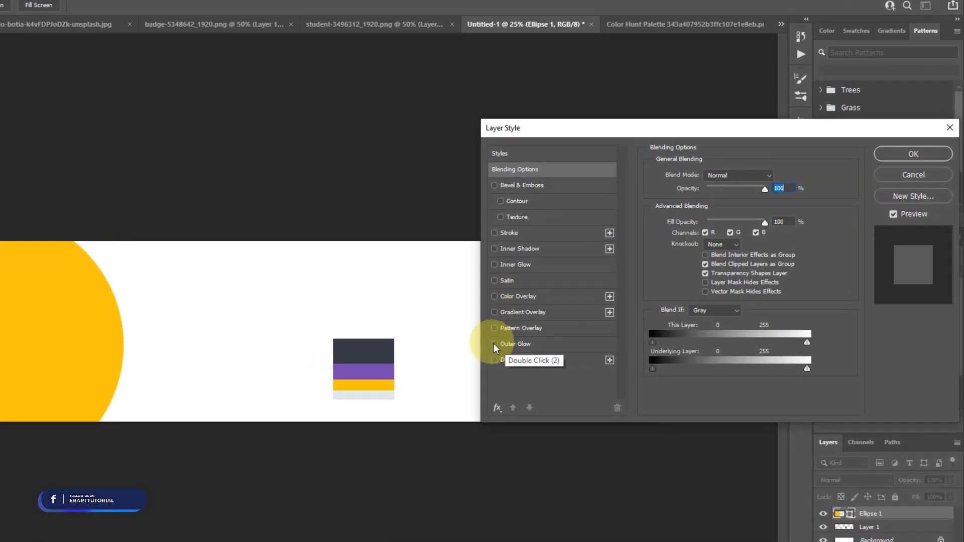
left_click(495, 250)
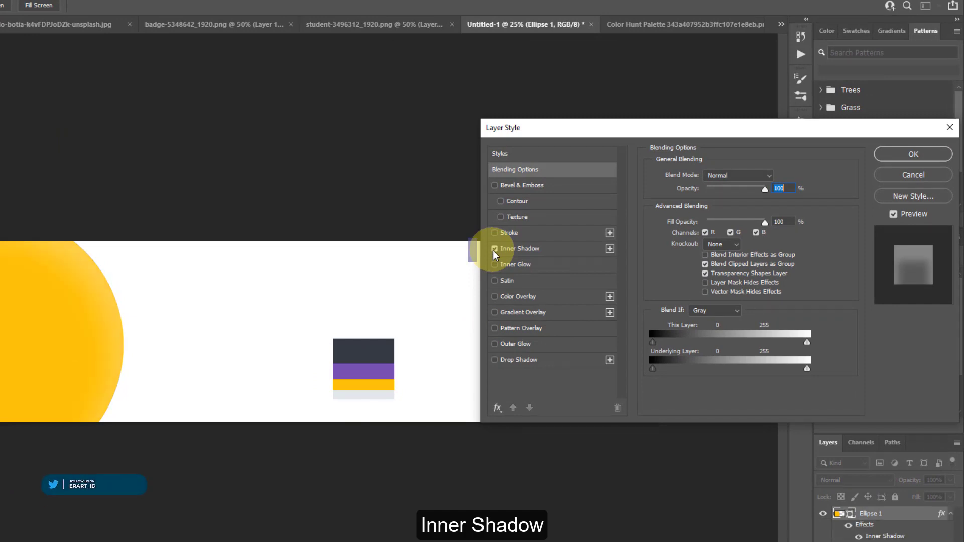
left_click(517, 249)
left_click(776, 176)
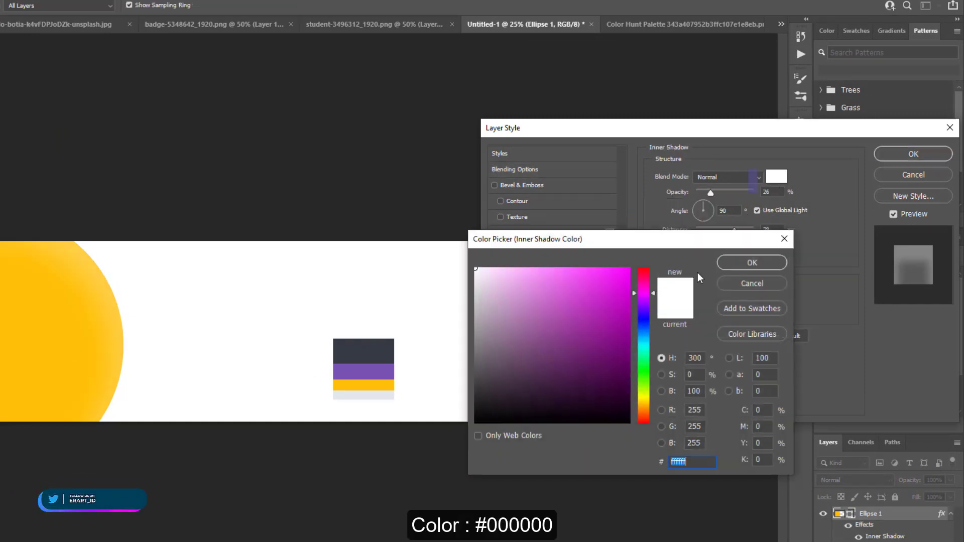
left_click_drag(570, 333, 436, 464)
left_click(742, 264)
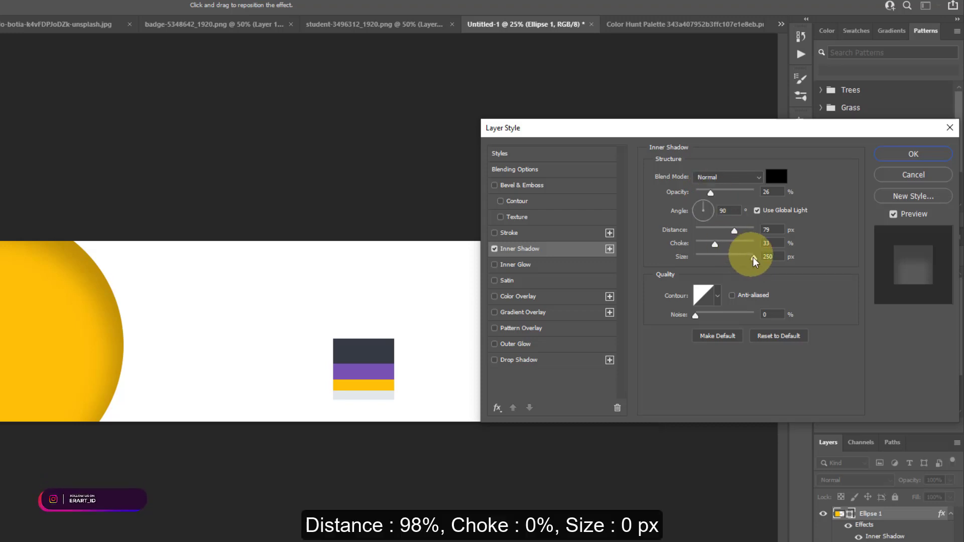
Step: Set the inner shadow's size to 0 px, choke to 0% and distance to 98 px
left_click_drag(754, 258, 693, 260)
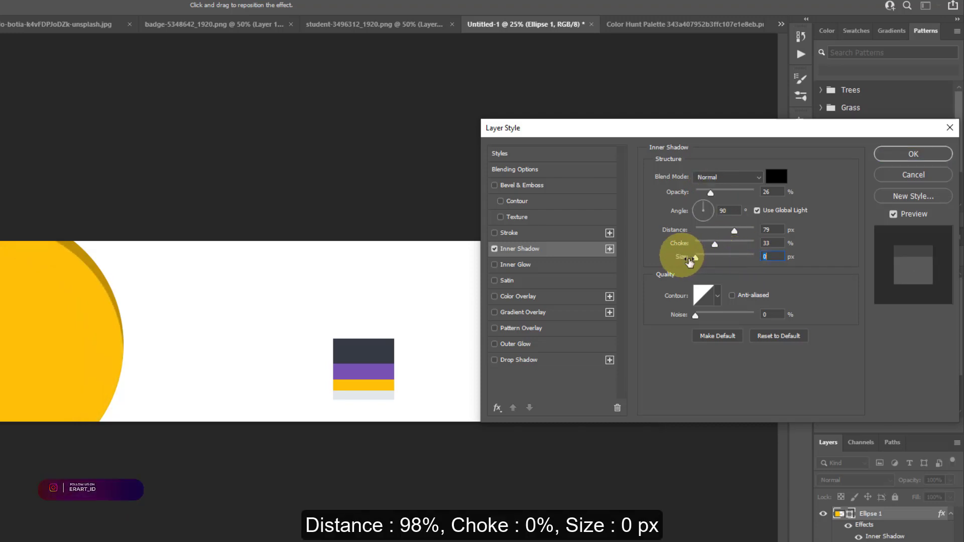
left_click_drag(715, 244, 628, 251)
mouse_move(736, 231)
left_mouse_down()
mouse_move(759, 235)
mouse_move(723, 241)
mouse_move(749, 238)
mouse_move(741, 239)
left_mouse_up()
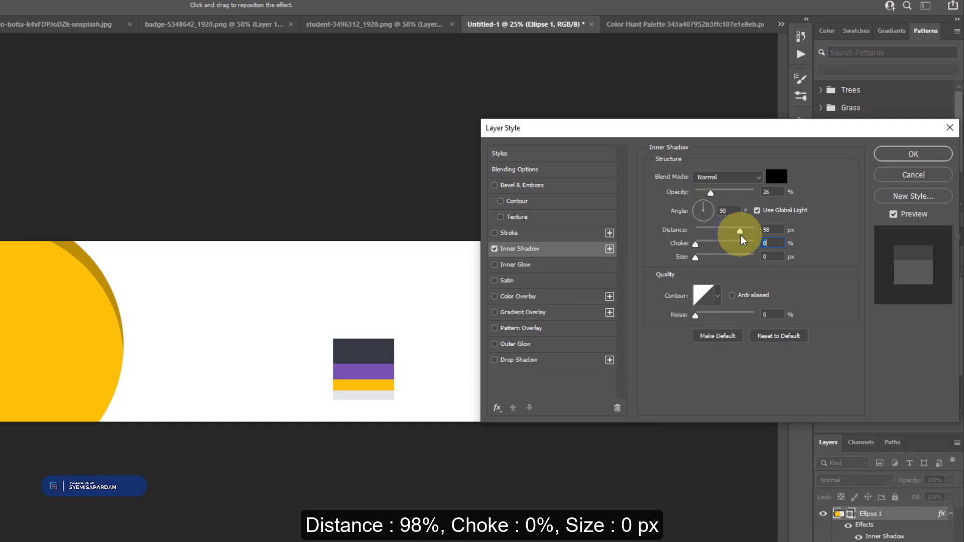
Step: Add a second inner shadow to the yellow circle with color #605f5f and a distance of 151 px, and apply the layer style
left_click(610, 249)
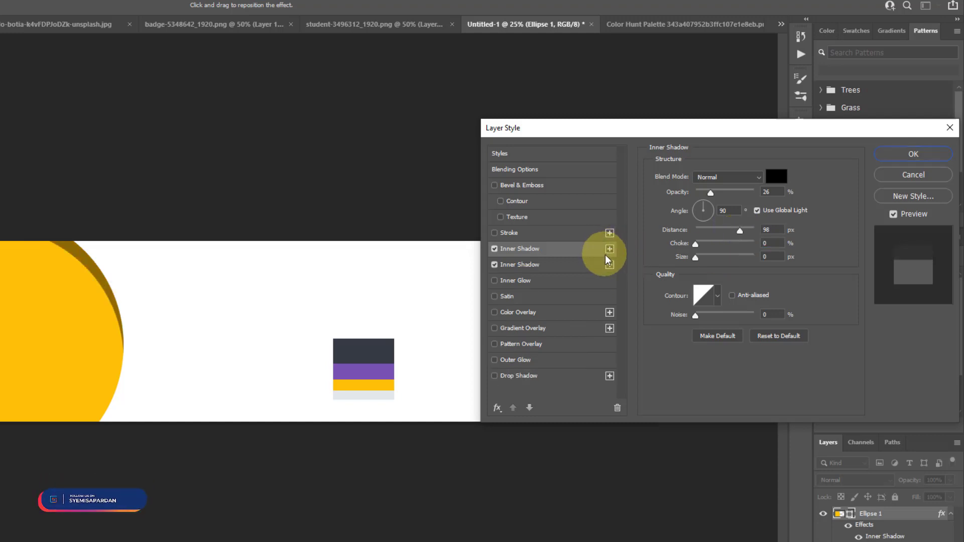
left_click(780, 178)
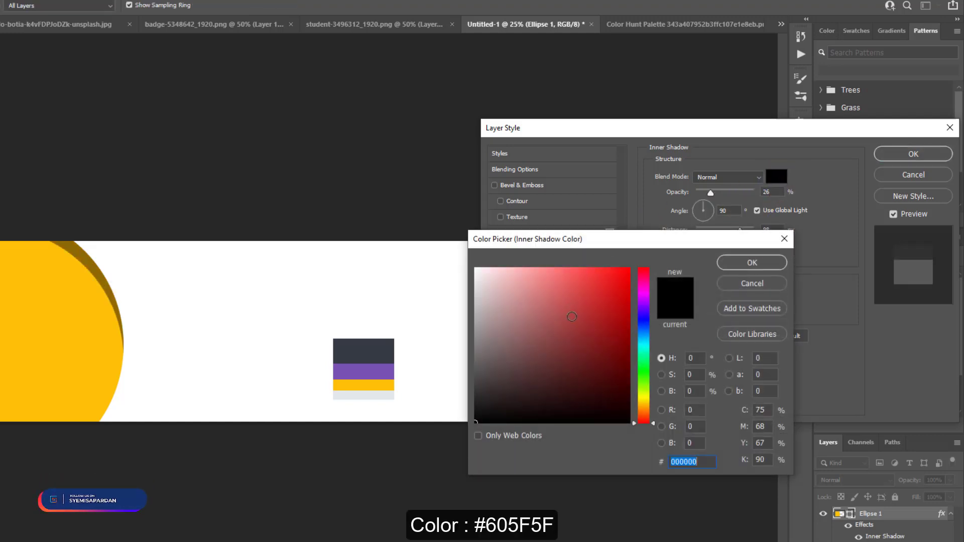
left_click(475, 366)
left_click_drag(474, 367, 475, 365)
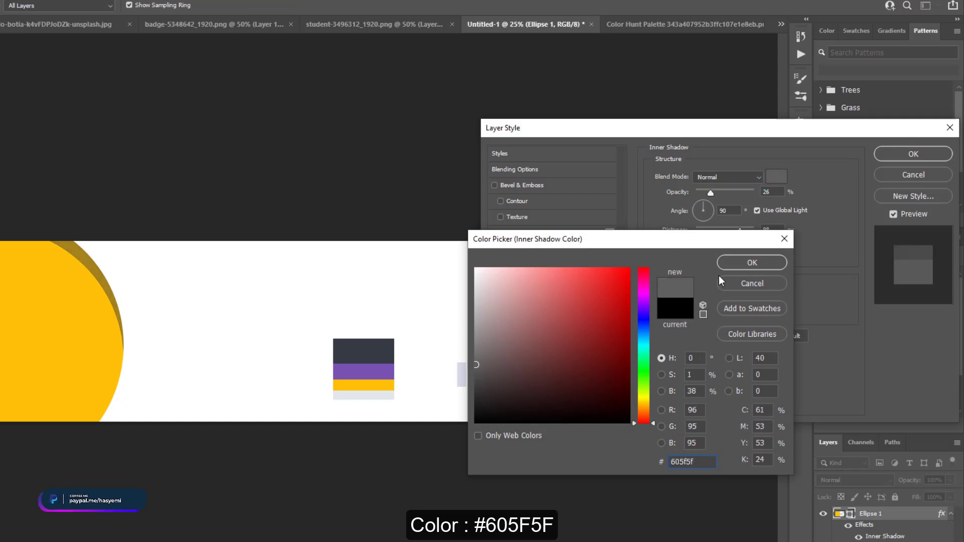
left_click(741, 264)
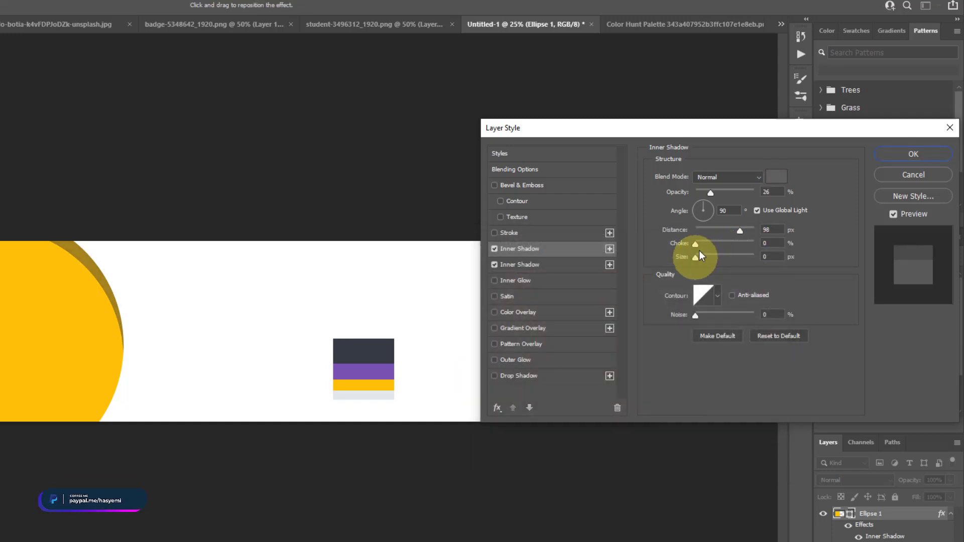
left_click_drag(739, 230, 745, 231)
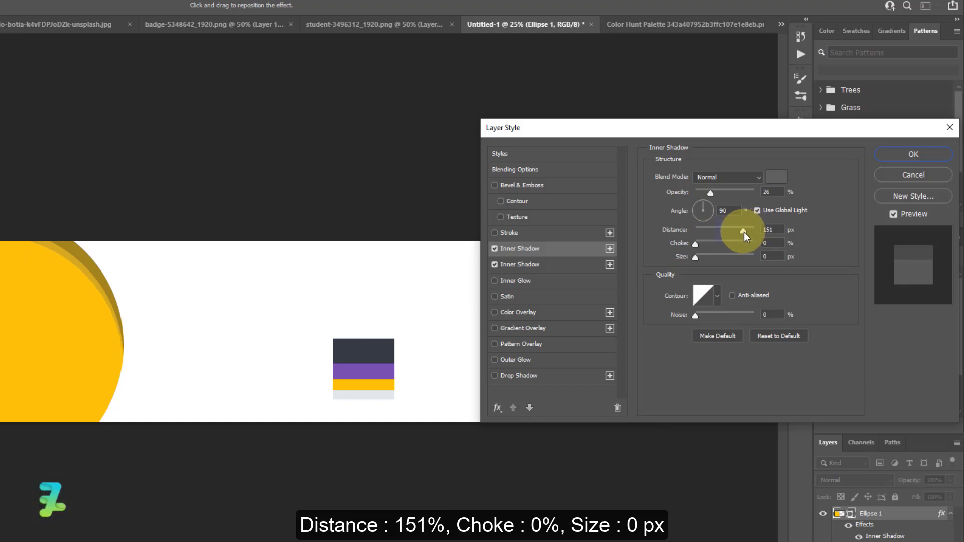
left_click_drag(743, 232, 743, 232)
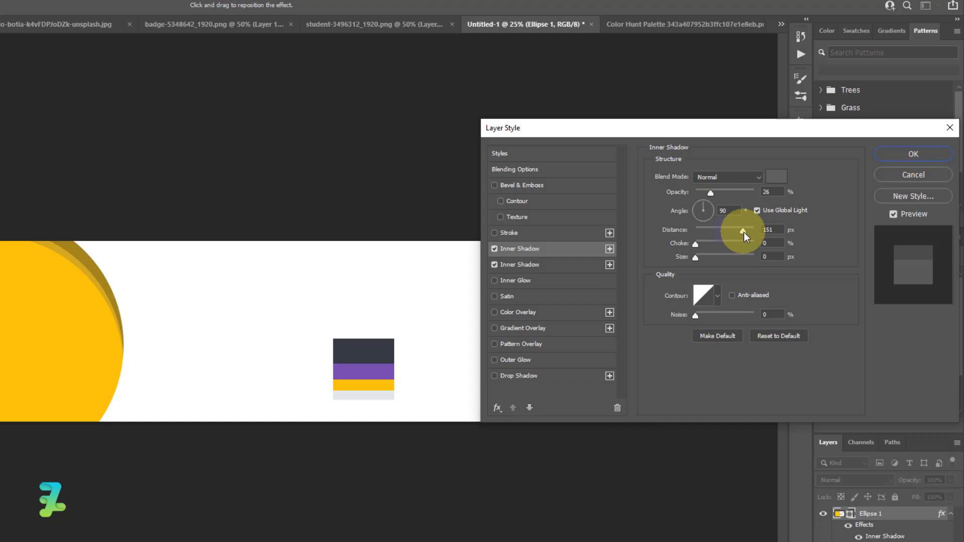
left_click(910, 153)
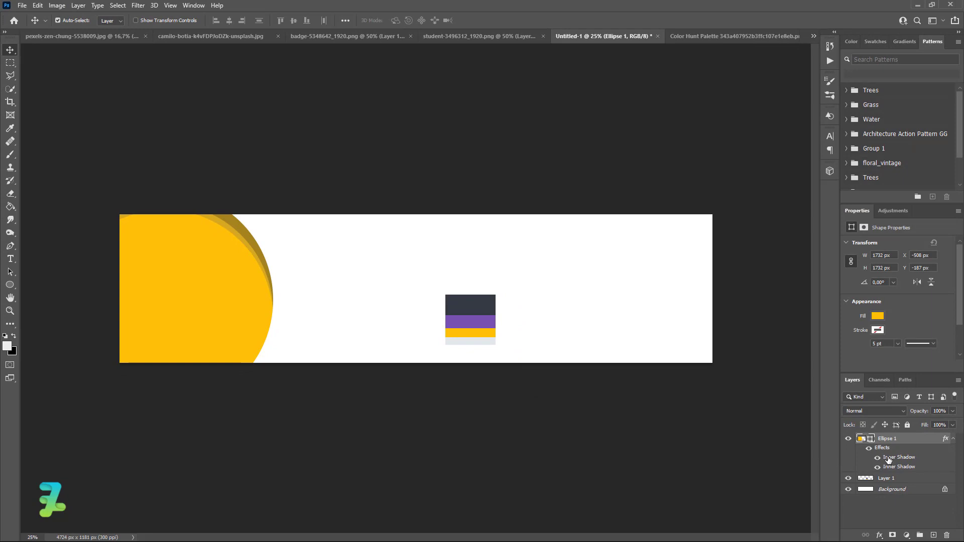
Step: Create a new layer above Layer 1 and draw a circle about 1764 px wide behind the yellow one
left_click(902, 481)
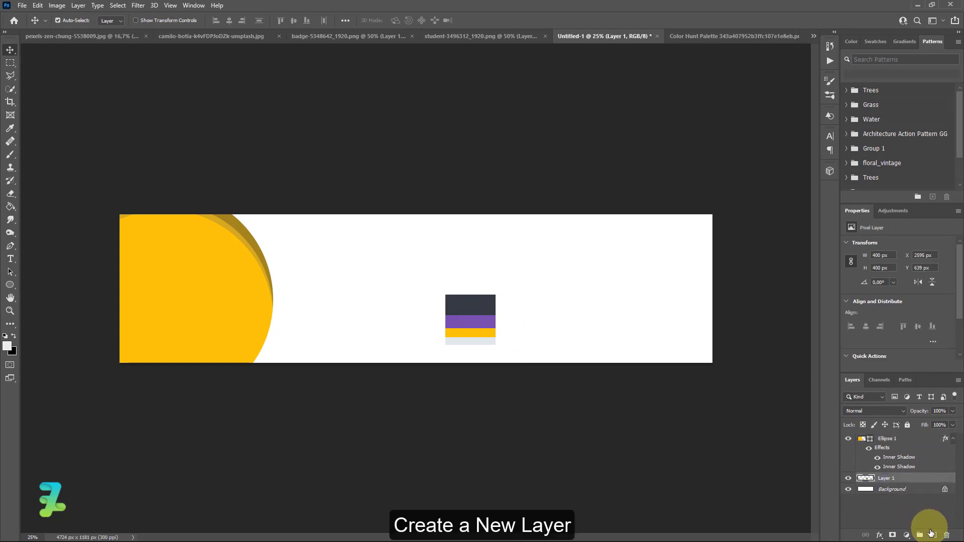
left_click(933, 535)
right_click(10, 286)
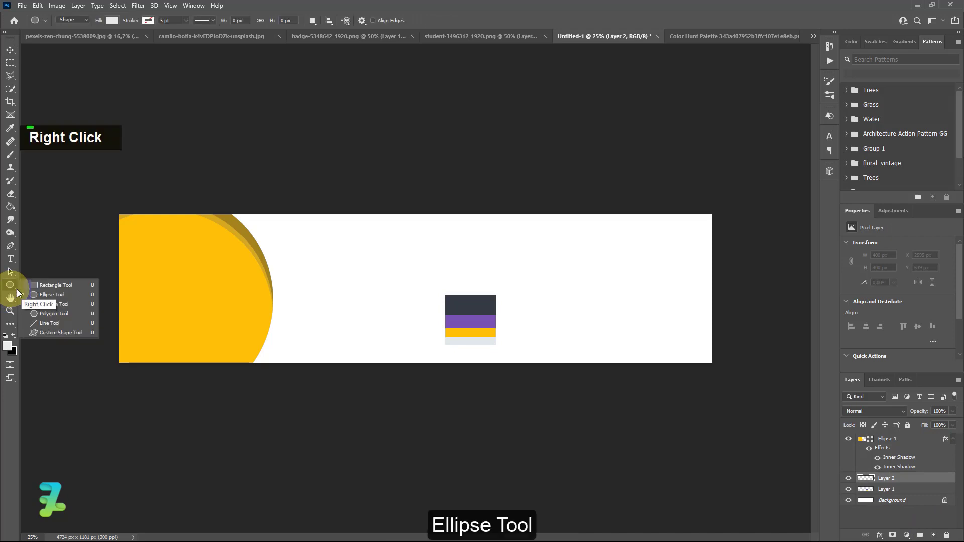
right_click(10, 286)
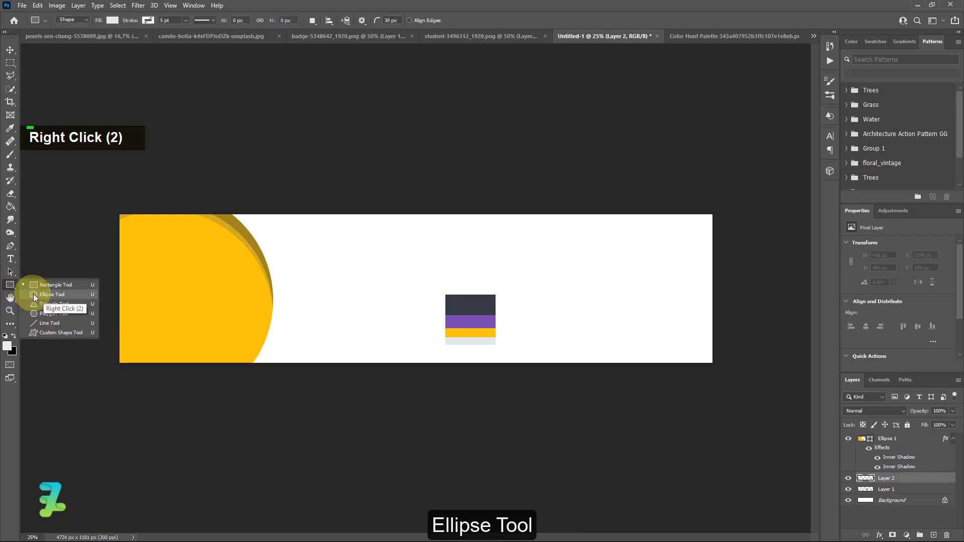
left_click_drag(75, 190, 296, 411)
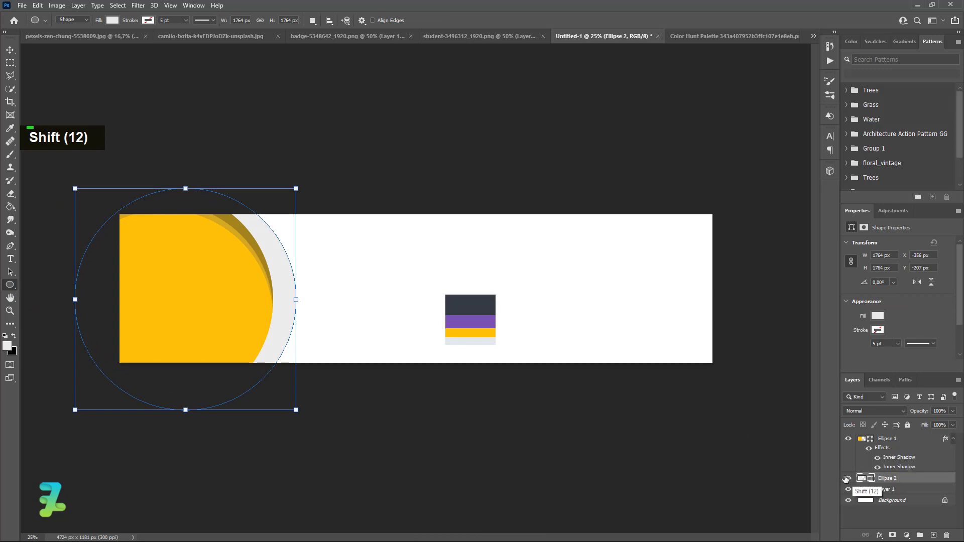
Step: Fill the rear circle with the palette's purple #7952b3 and shift it up and left, leaving a thin rim beside the yellow circle
double_click(861, 480)
left_click(482, 319)
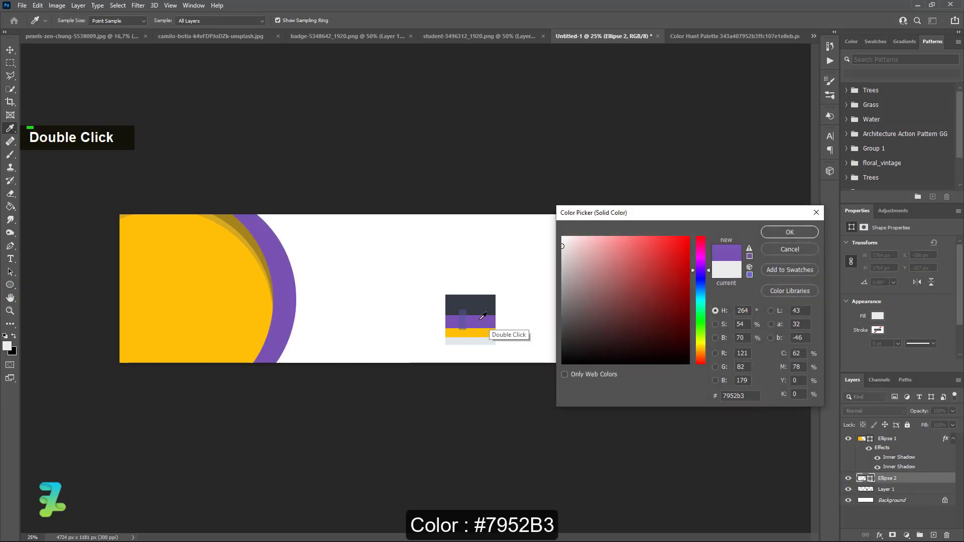
left_click(789, 231)
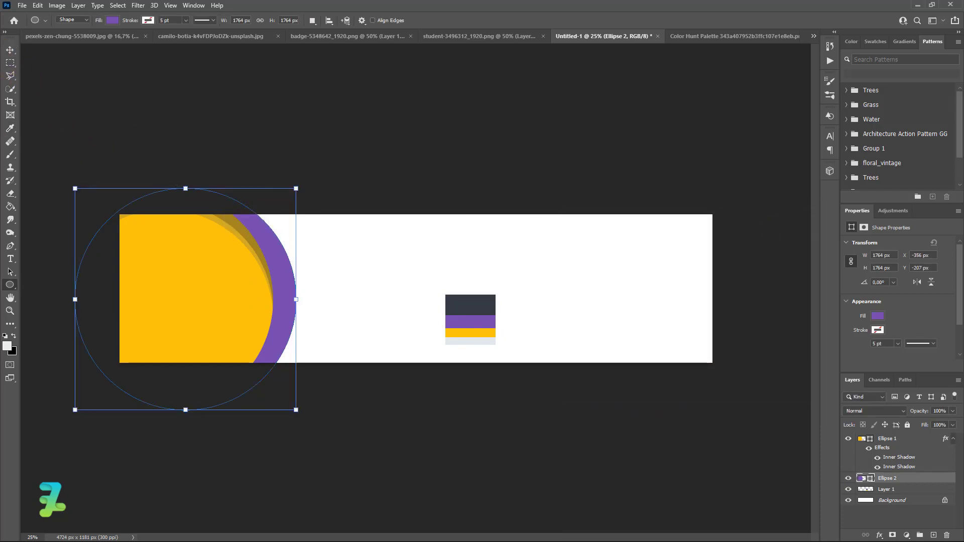
left_click(15, 48)
left_click_drag(280, 269, 267, 263)
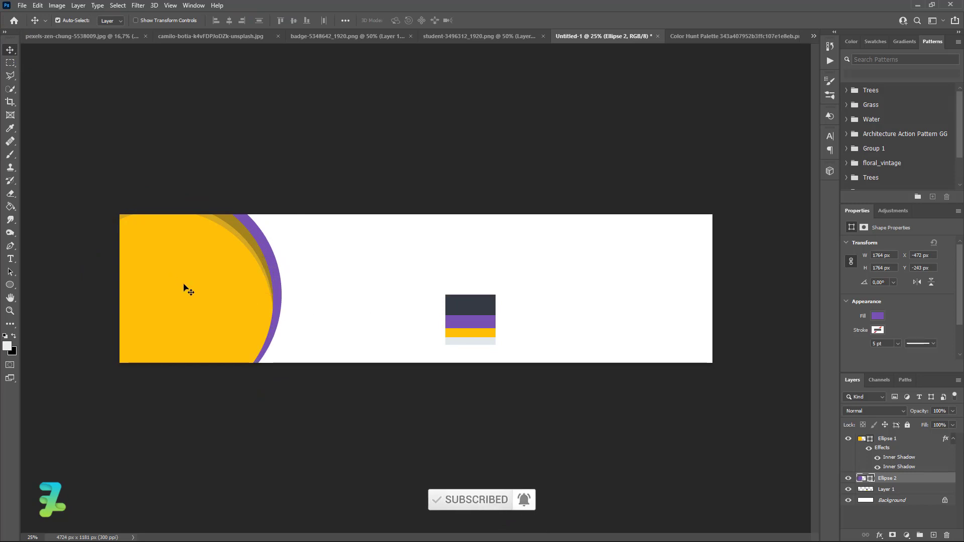
Step: Copy the student cutout from student-3496312_1920.png into the Untitled-1 banner and place its layer above the yellow circle
left_click(456, 34)
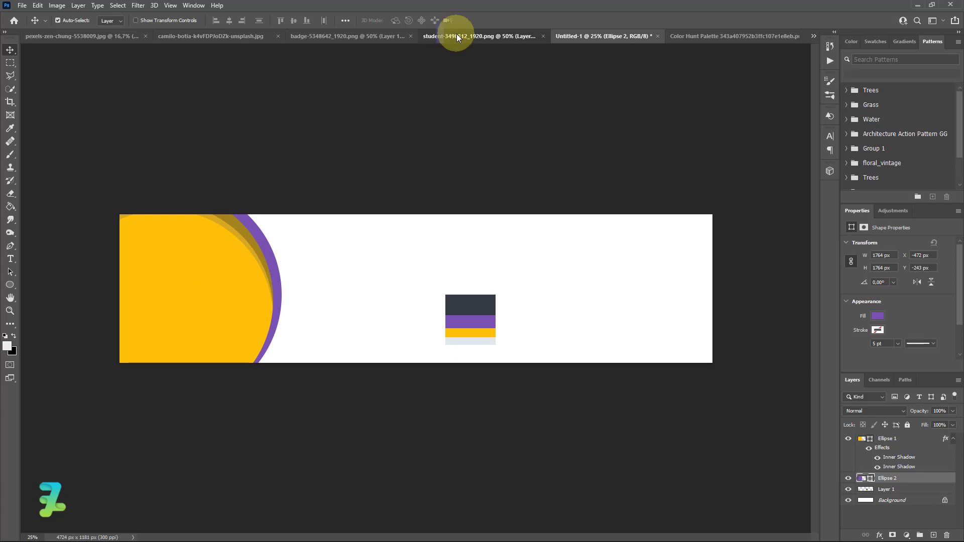
right_click(456, 36)
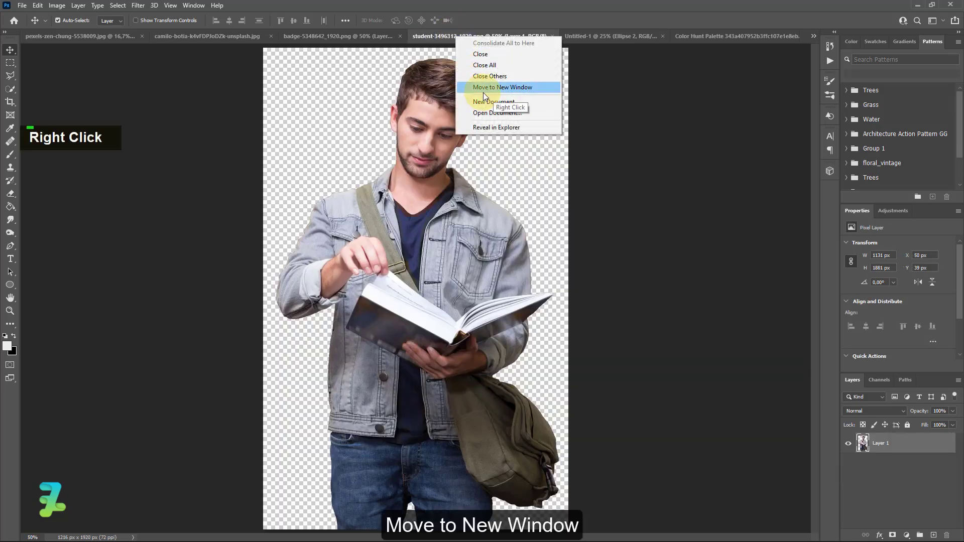
left_click(483, 92)
left_click_drag(168, 34, 189, 295)
left_click_drag(862, 444, 621, 34)
left_click(451, 32)
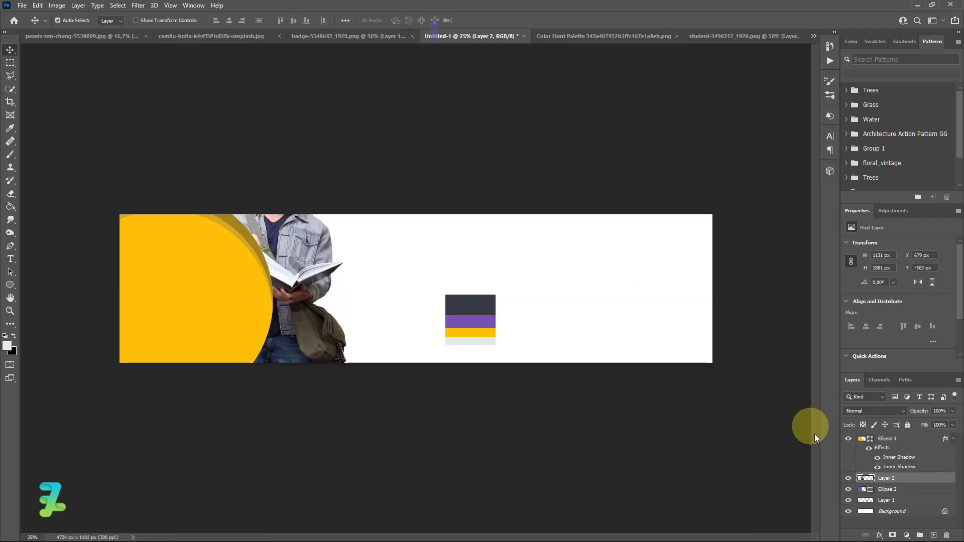
left_click_drag(863, 479, 870, 438)
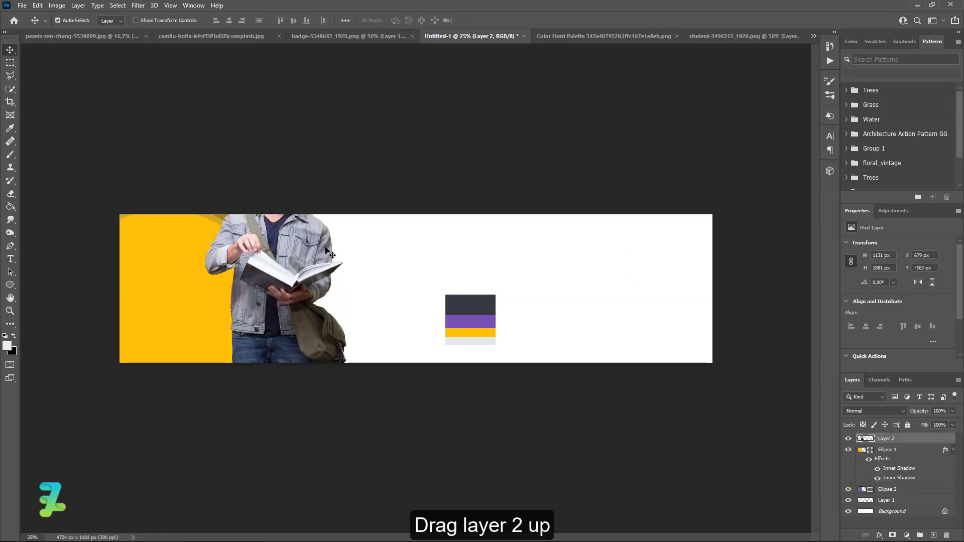
Step: Move the student figure onto the yellow circle, scale it to about 71.41%, and position it with the head fully inside the banner
left_click_drag(290, 267, 202, 343)
key("ctrl+t")
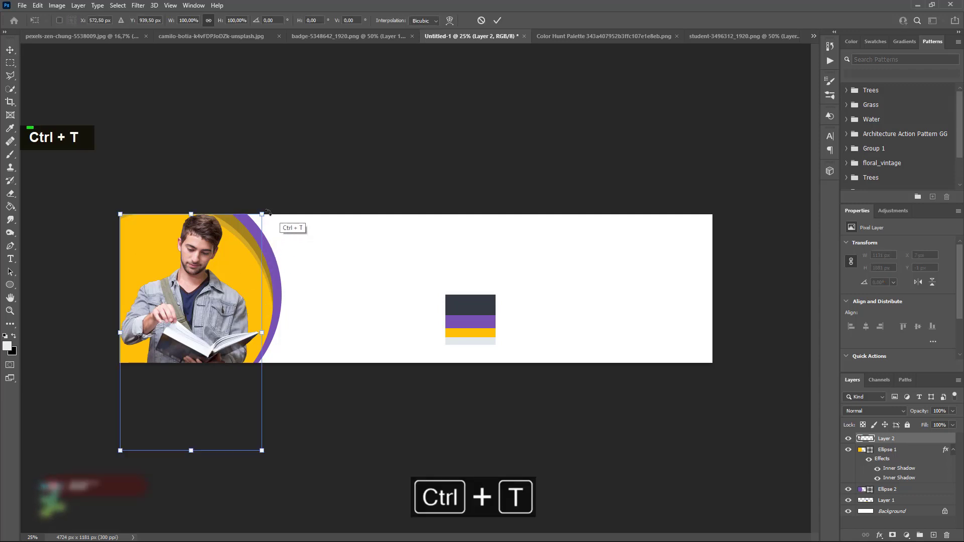
left_click_drag(262, 215, 242, 248)
left_click_drag(216, 288, 203, 266)
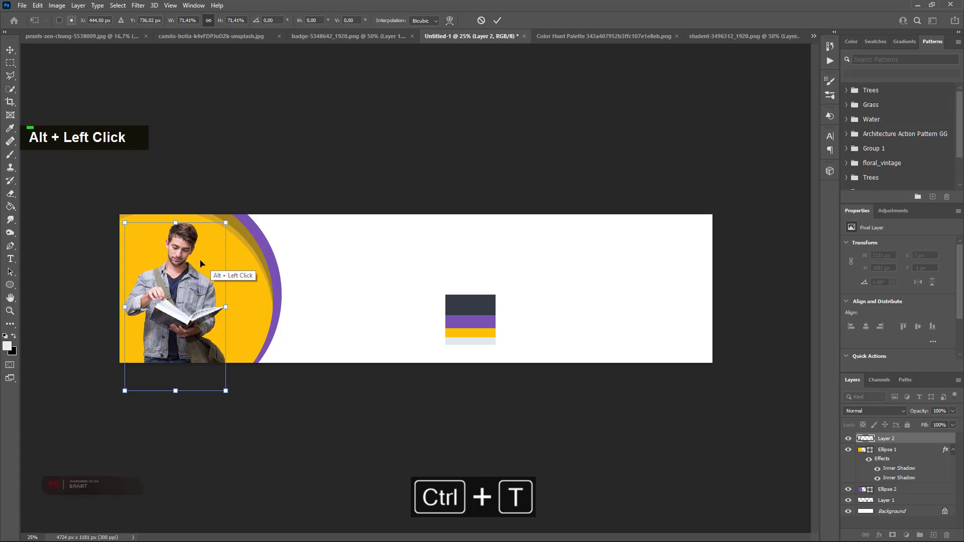
left_click(9, 50)
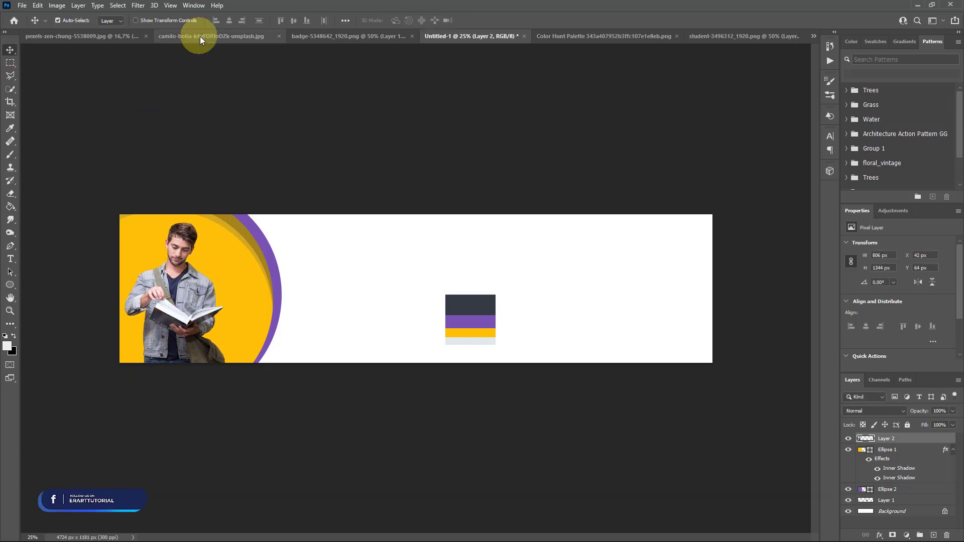
Step: Float pexels-zen-chung-5538009.jpg in its own window and bring the Untitled-1 banner into view behind it
left_click(237, 35)
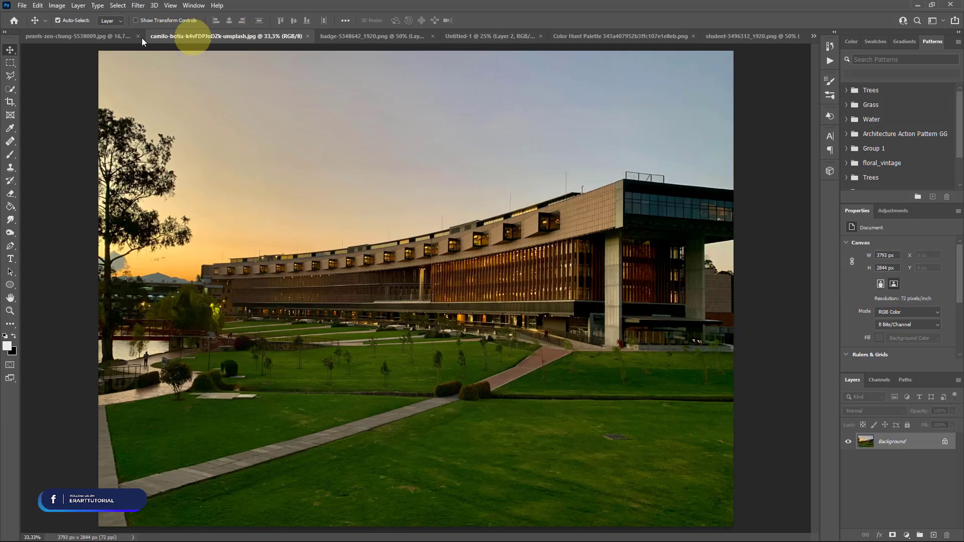
left_click(95, 37)
right_click(95, 38)
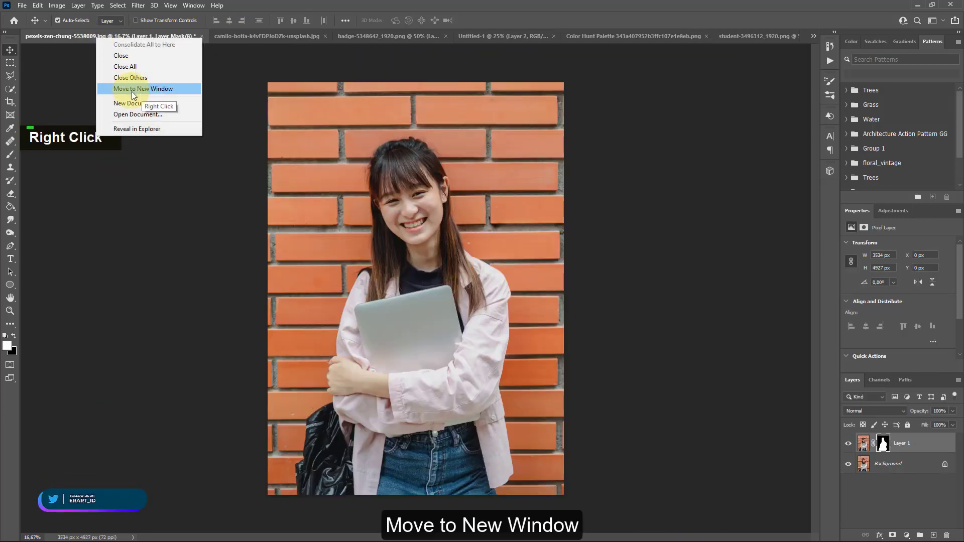
left_click(133, 89)
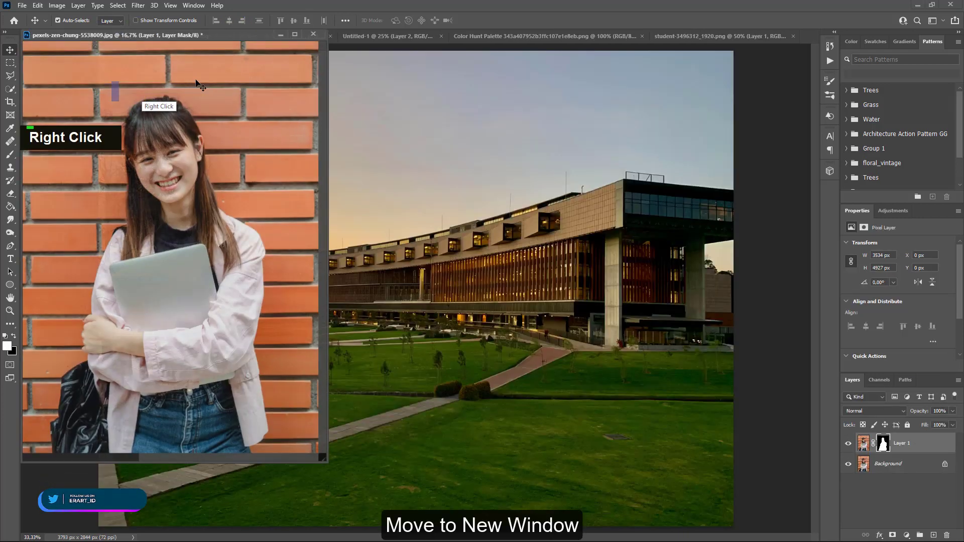
left_click(370, 29)
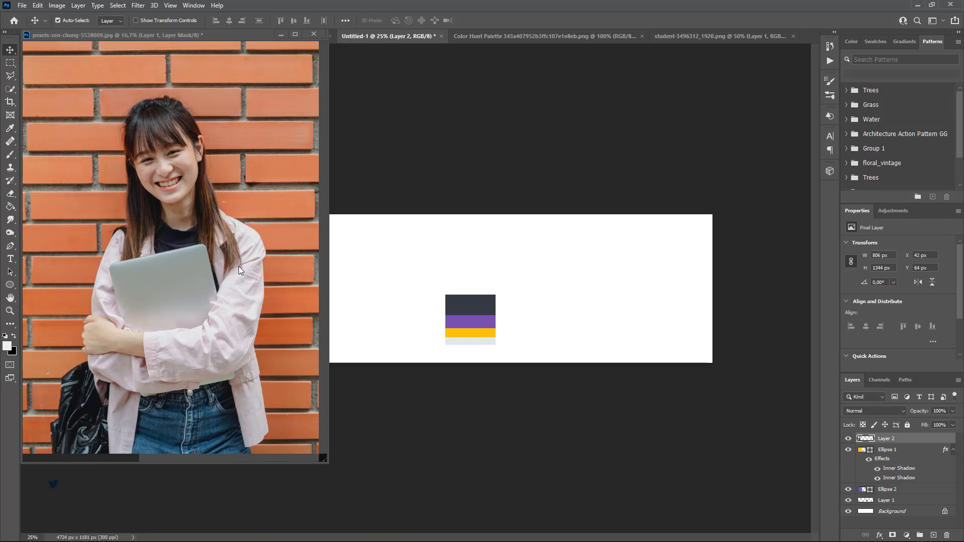
Step: Convert the masked woman layer to a smart object, copy it into the Untitled-1 banner, and dock the source window back
left_click(802, 392)
right_click(937, 450)
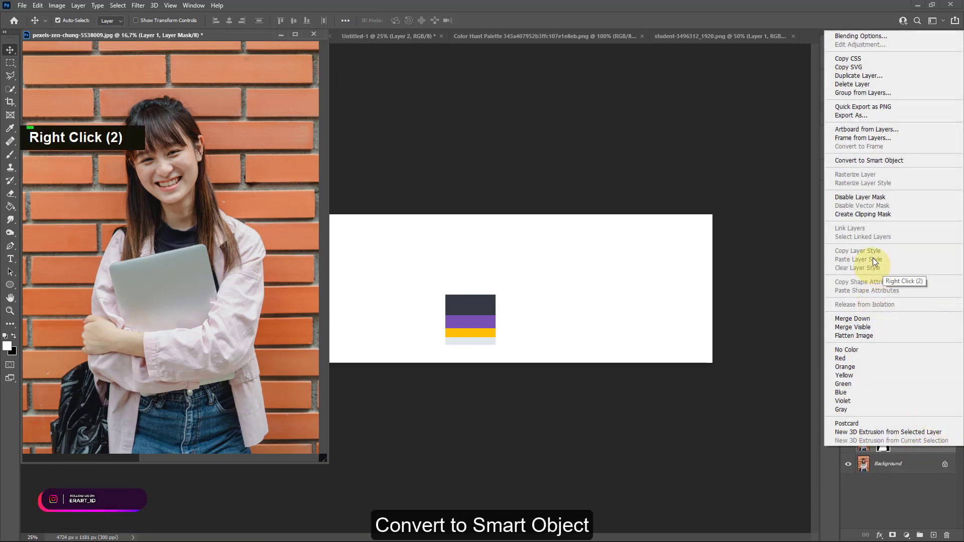
left_click(879, 160)
left_click_drag(863, 442, 495, 302)
left_click_drag(214, 41, 522, 34)
left_click(299, 36)
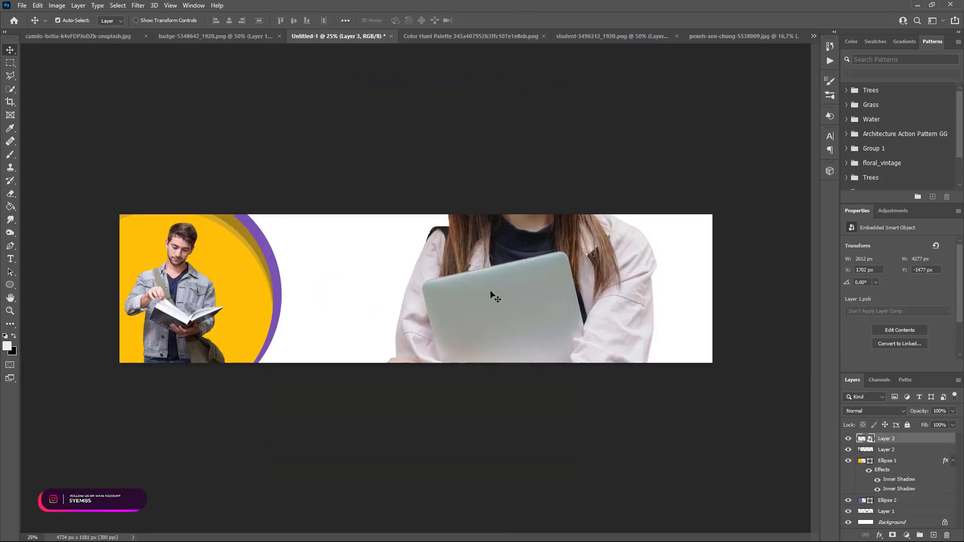
Step: Scale the woman cutout to about 766 px wide and place her beside the male student on the yellow circle
left_click_drag(492, 296, 284, 323)
key("ctrl+t")
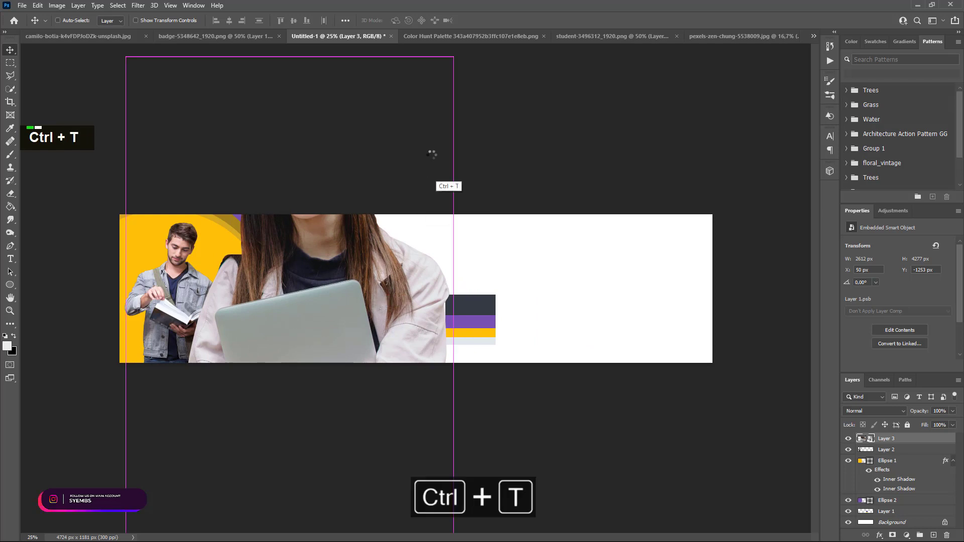
left_click_drag(452, 56, 326, 236)
left_click_drag(310, 303, 240, 292)
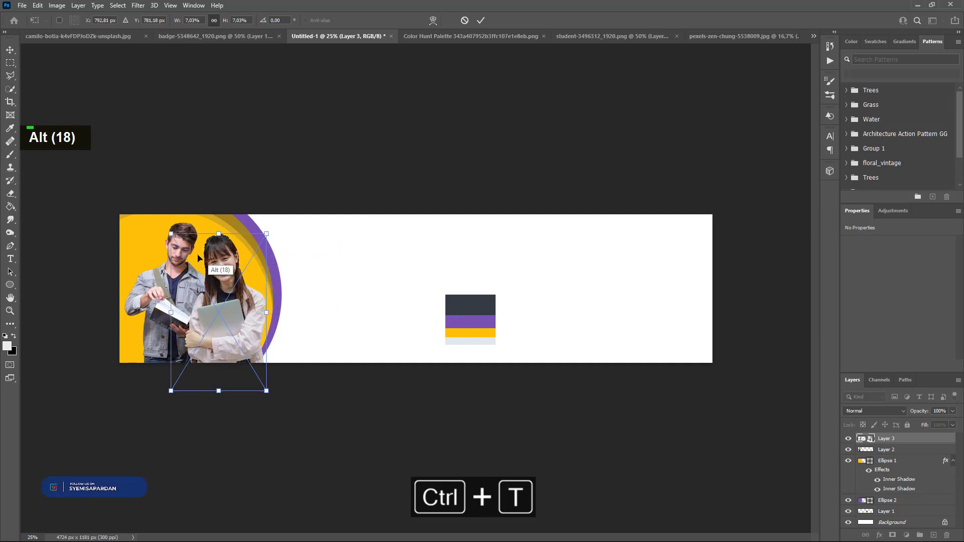
left_click(9, 50)
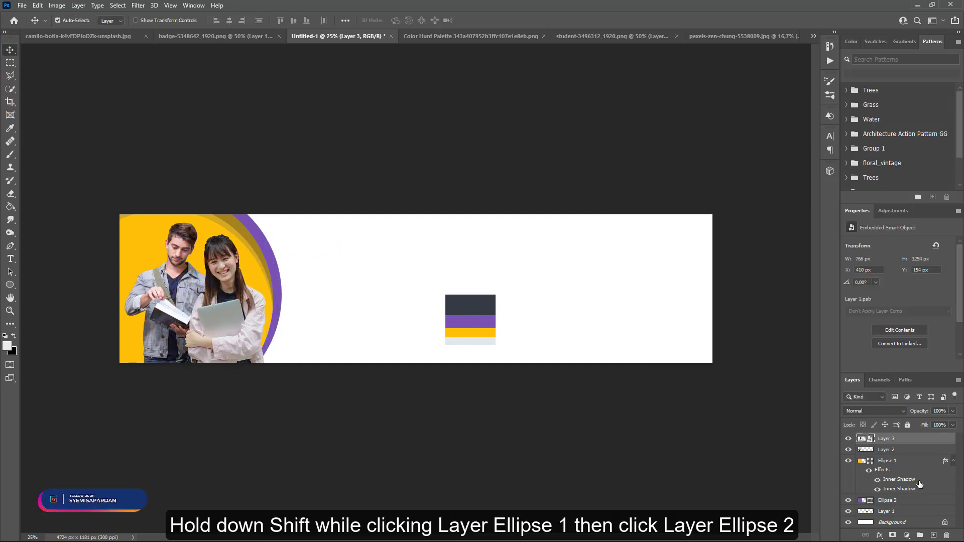
Step: Group the Ellipse 1 and Ellipse 2 layers, scale the group to about 106.69%, and shift it slightly down behind the students
left_click(887, 461)
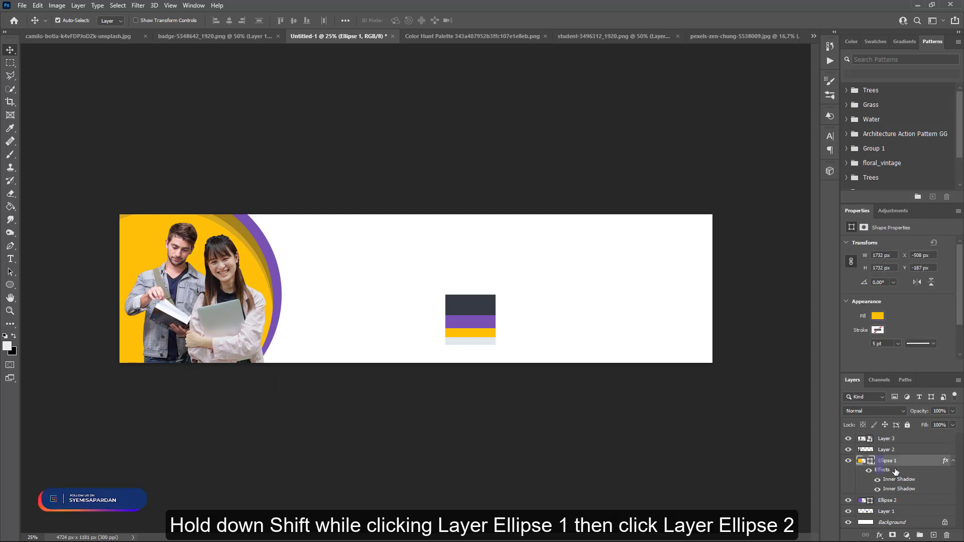
left_click(902, 501, "shift")
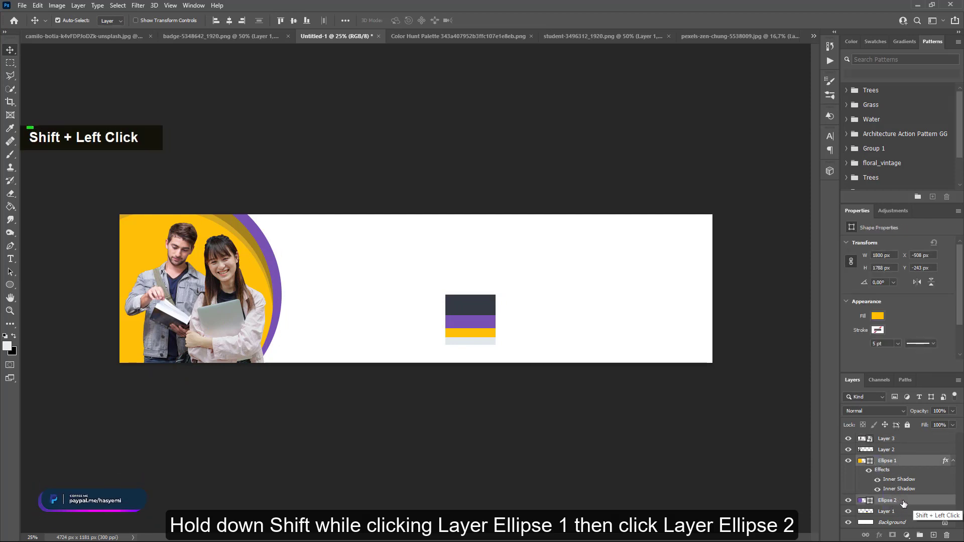
key("ctrl+g")
key("ctrl+t")
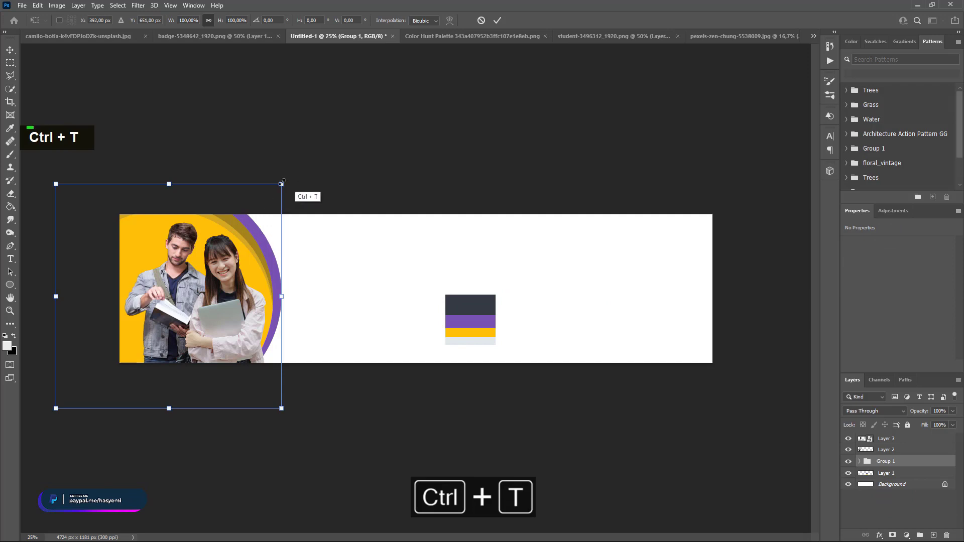
left_click_drag(281, 183, 296, 170)
mouse_move(246, 263)
left_mouse_down()
mouse_move(252, 281)
mouse_move(244, 276)
left_mouse_up()
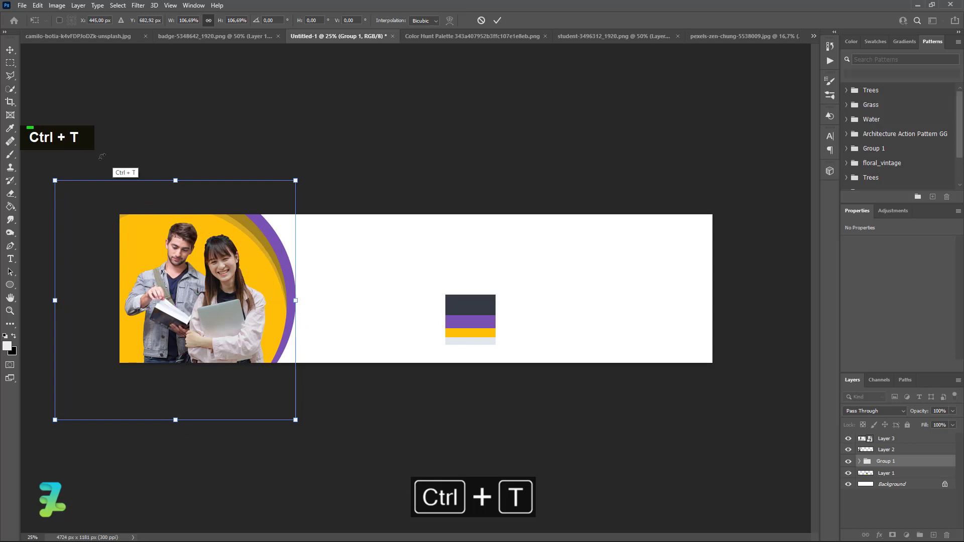
left_click(8, 53)
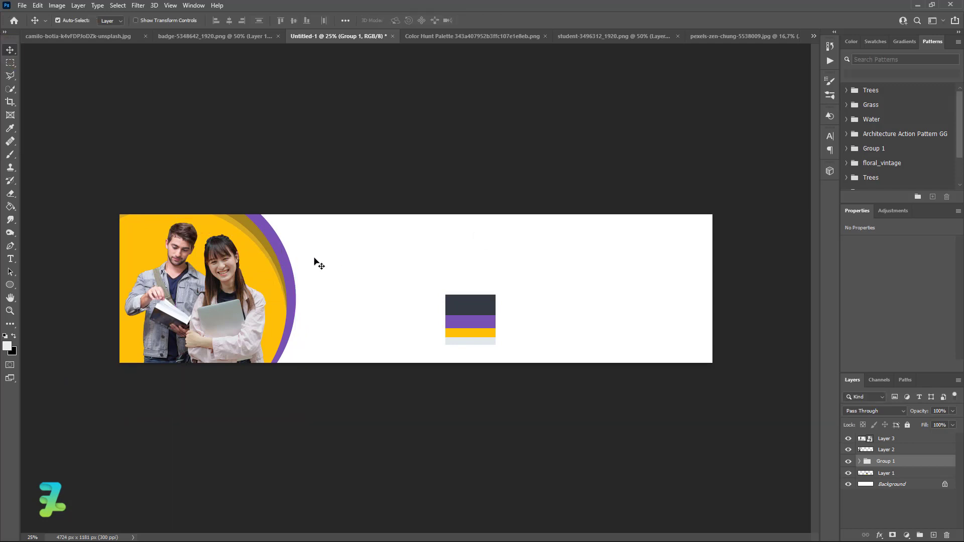
Step: Float the camilo-botia campus photo in its own window and move that window below the banner artwork
left_click(94, 38)
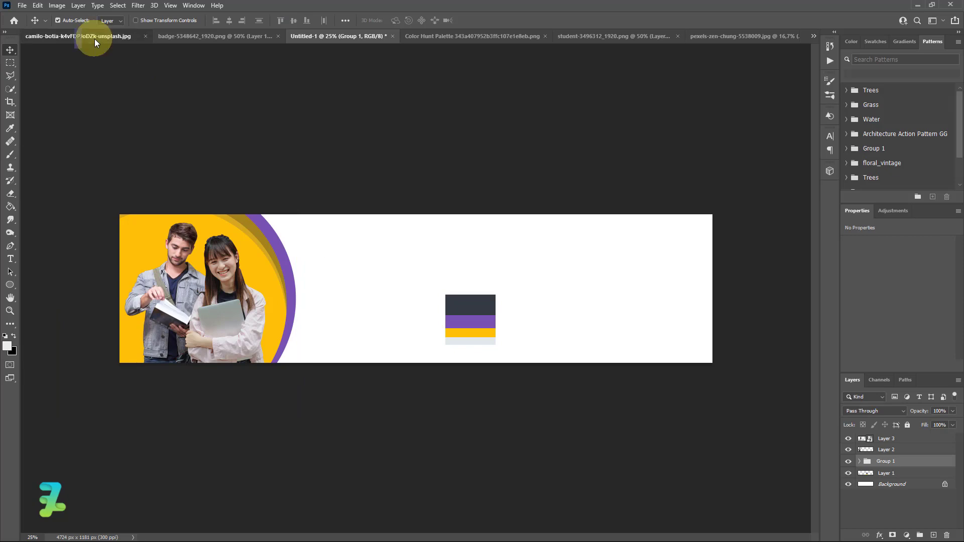
right_click(94, 38)
left_click(136, 93)
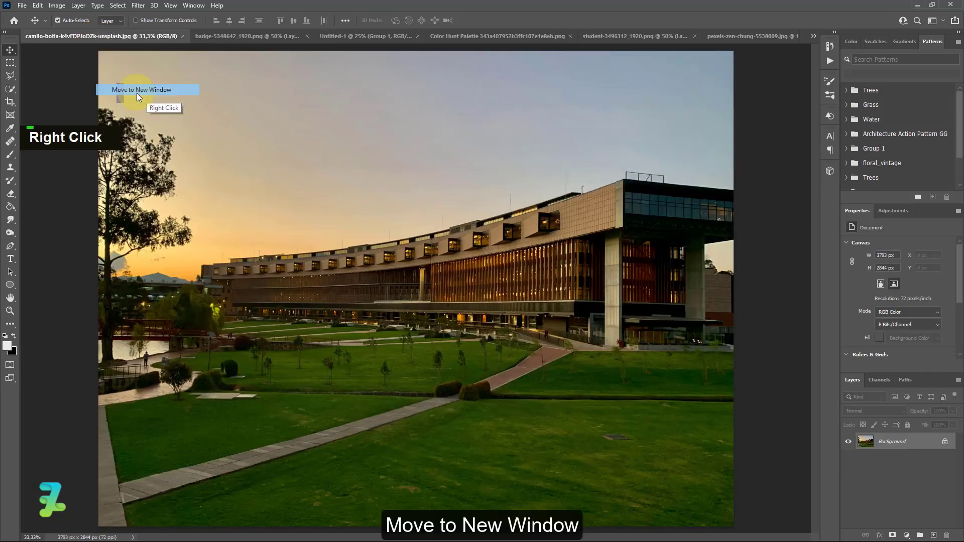
left_click_drag(188, 41, 207, 434)
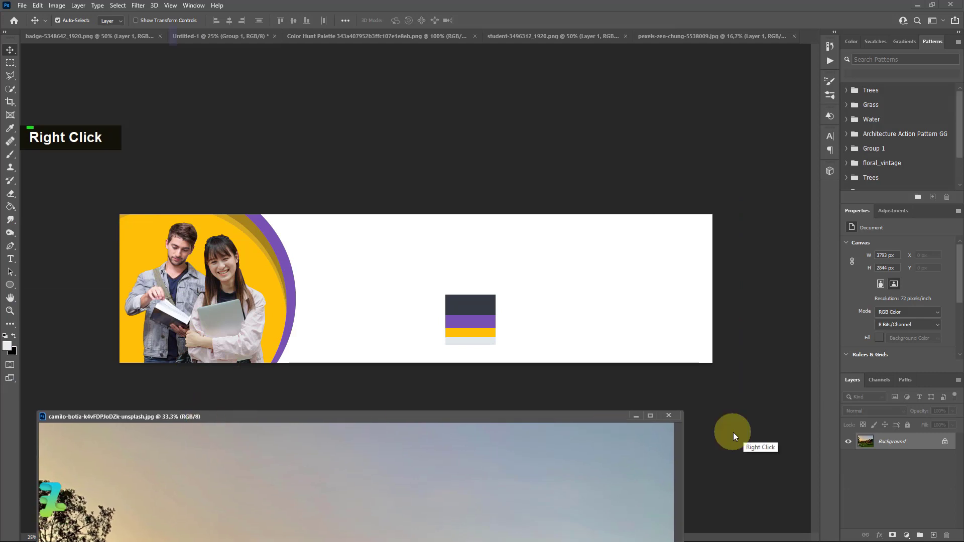
Step: Copy the campus photo's Background layer into the Untitled-1 banner and dock the photo's window back
left_click_drag(865, 441, 522, 453)
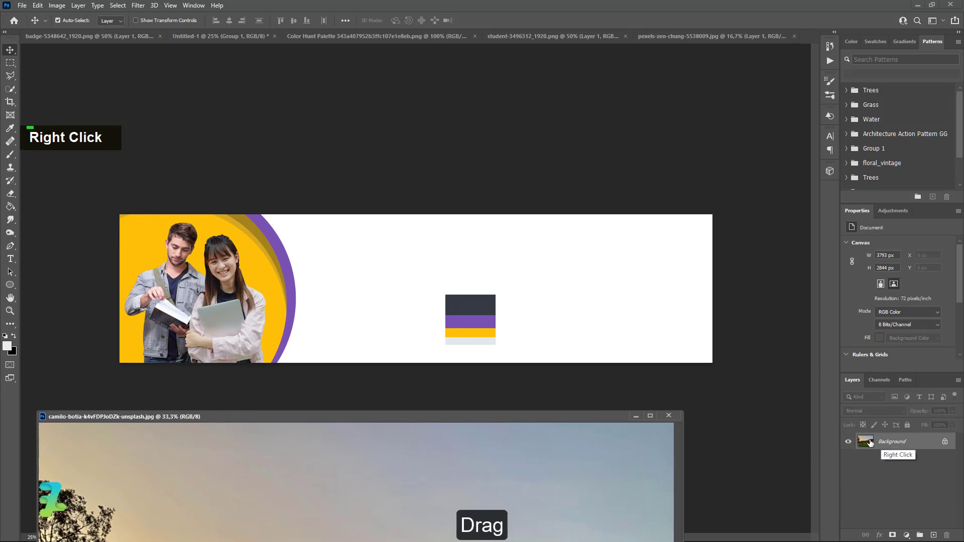
left_click_drag(870, 442, 490, 276)
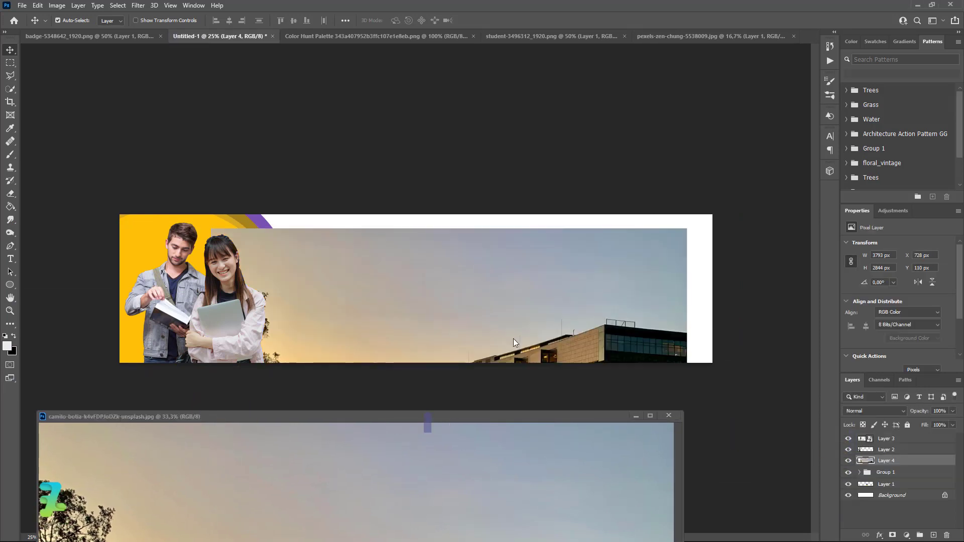
left_click(411, 394)
left_click_drag(405, 418, 517, 36)
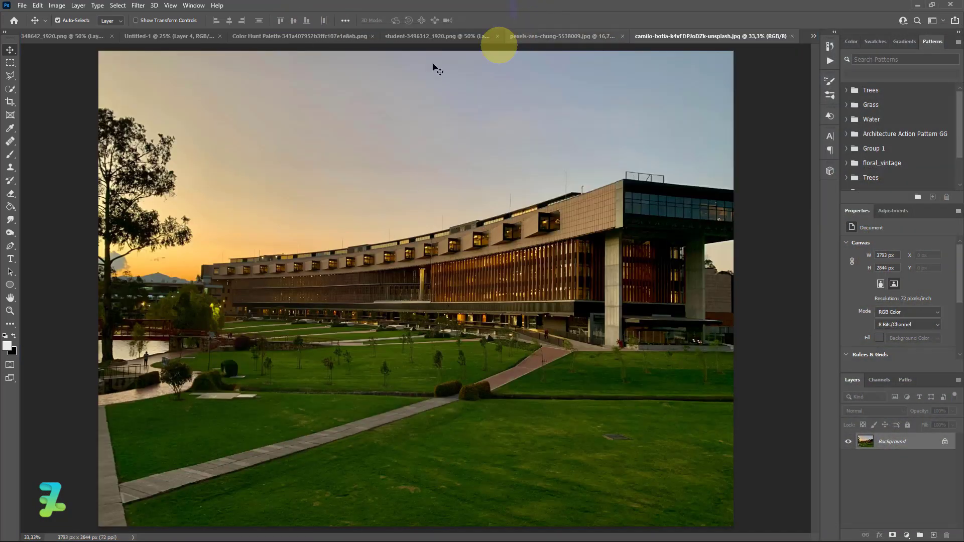
Step: Move the campus photo layer in Untitled-1 directly above Background and position the building across the banner's empty area
left_click(163, 36)
left_click_drag(866, 453, 869, 489)
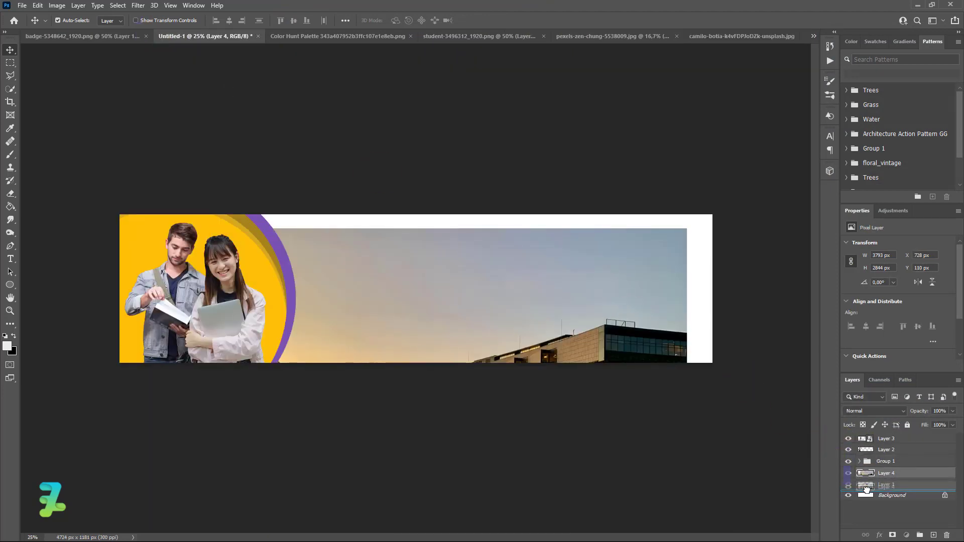
left_click_drag(408, 298, 455, 202)
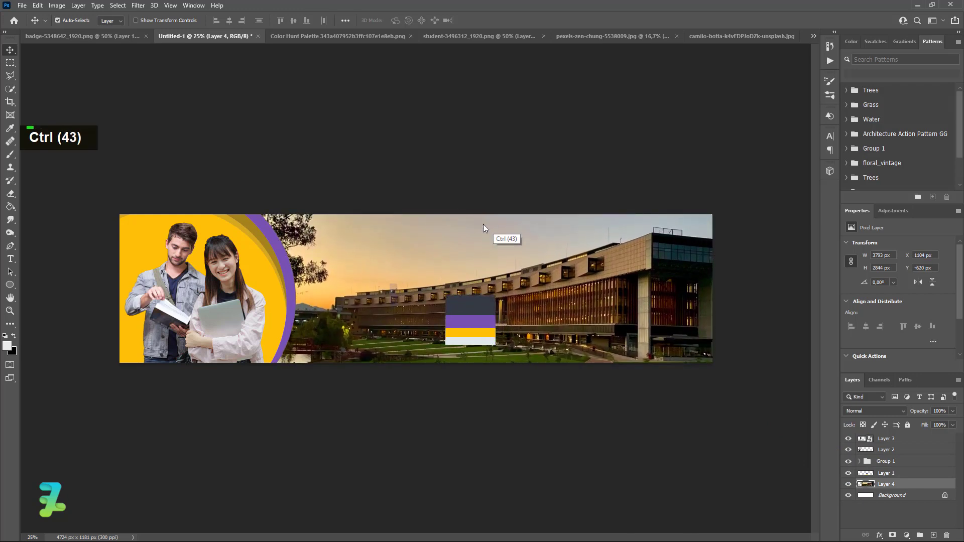
Step: Add a Brightness/Contrast adjustment with brightness -13 and contrast 4, and clip it to the campus photo layer
left_click(906, 534)
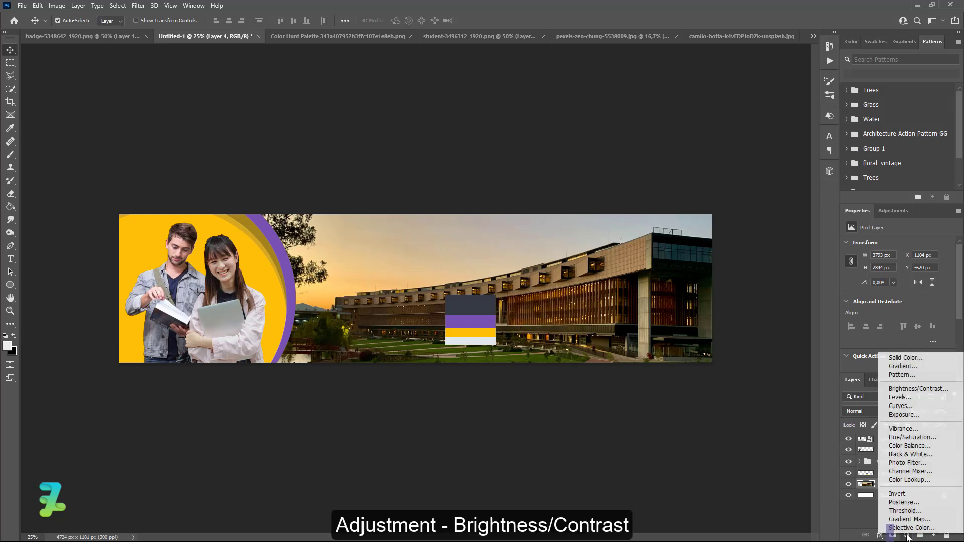
left_click(918, 389)
left_click_drag(899, 273, 900, 296)
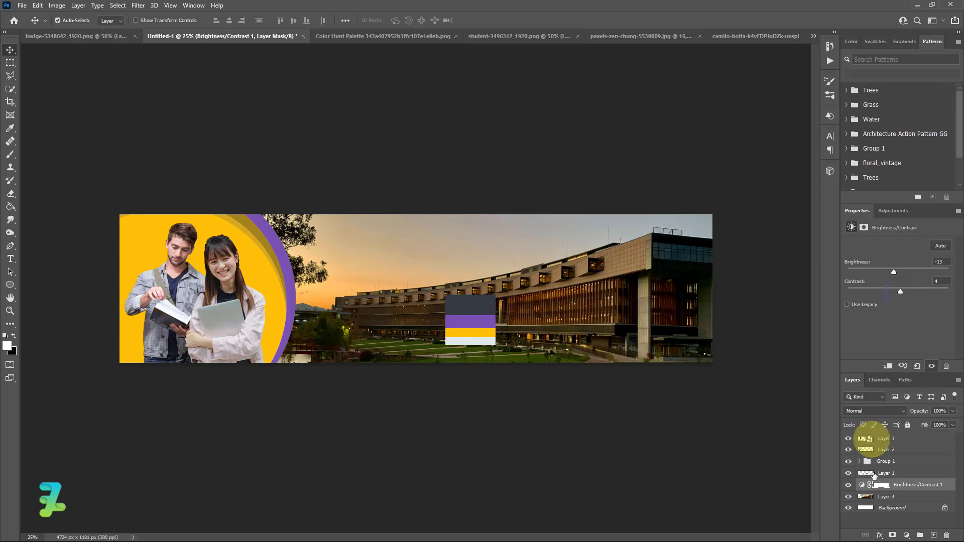
right_click(918, 485)
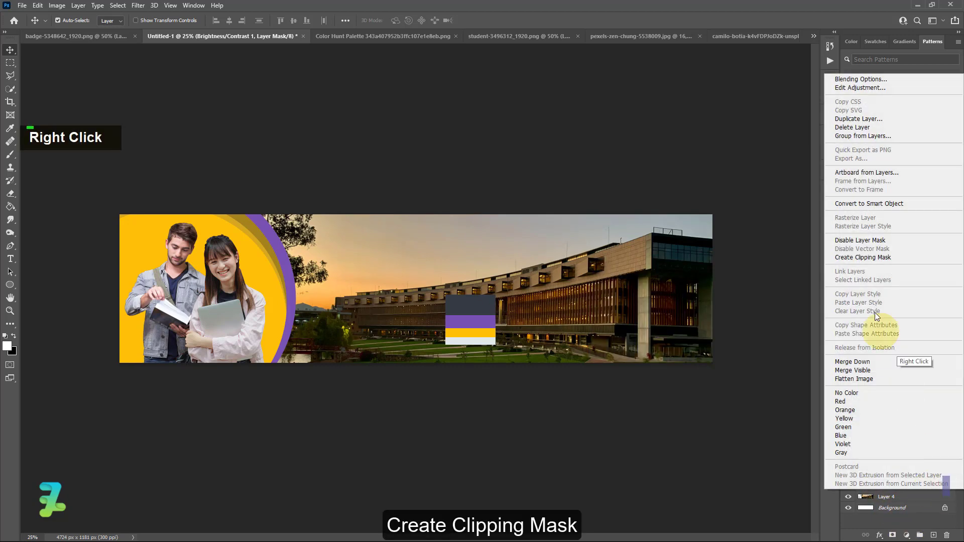
left_click(861, 258)
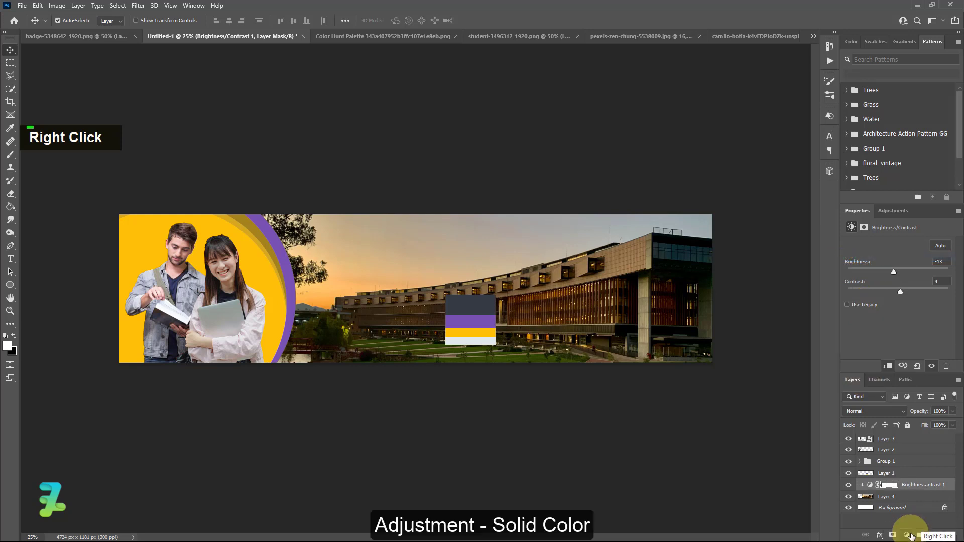
Step: Add a Solid Color fill layer above the campus photo using the palette's dark color #343a40
left_click(906, 534)
left_click(896, 357)
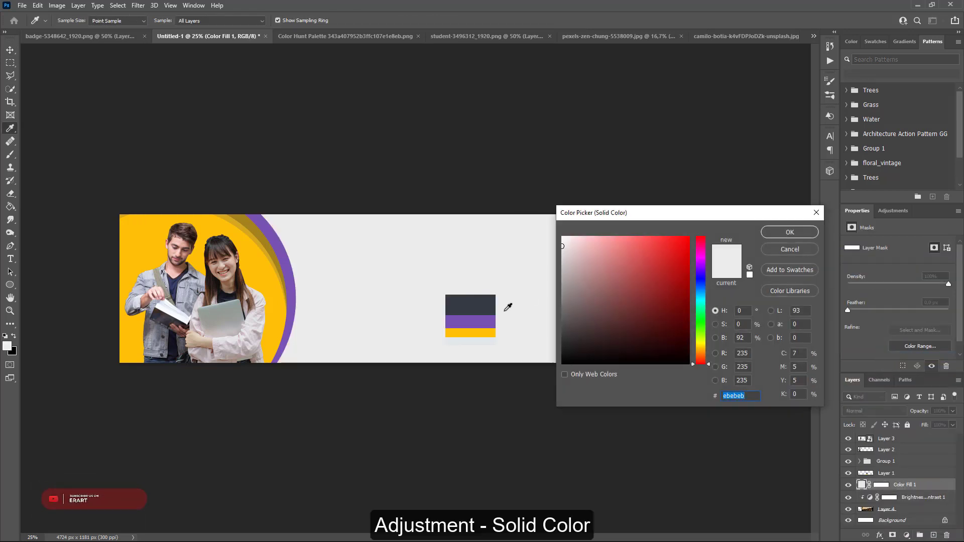
left_click(476, 301)
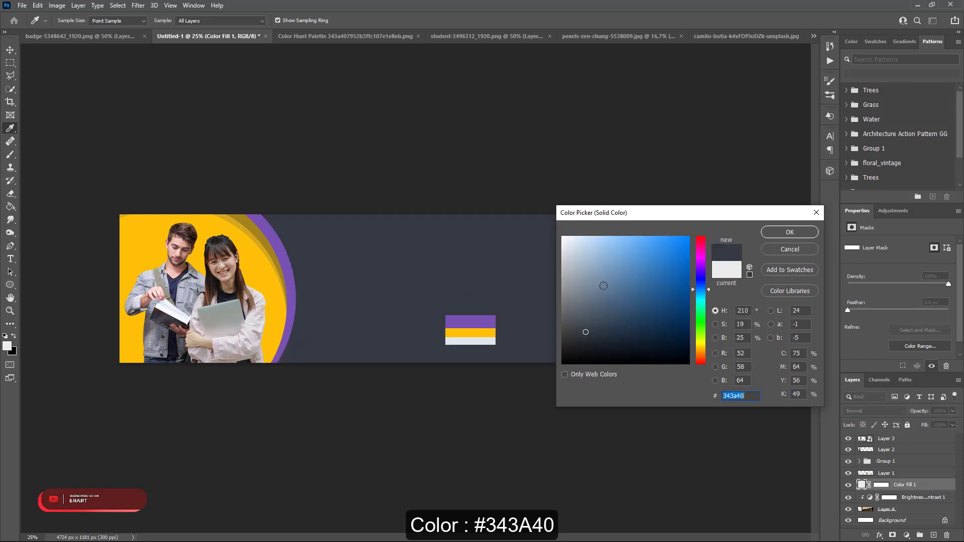
left_click(778, 232)
key("v")
Step: Set the dark fill layer's blend mode to Normal and its opacity to 80%
left_click(879, 410)
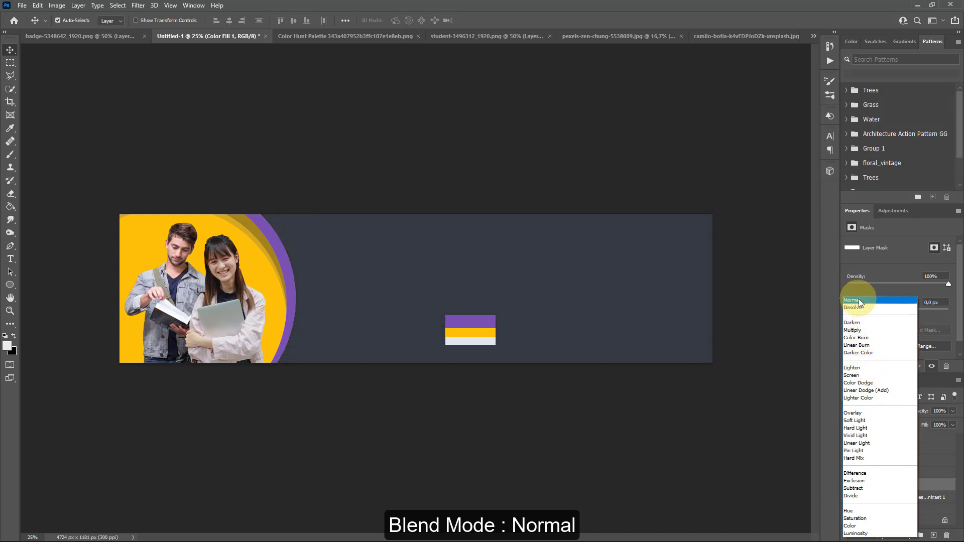
left_click(859, 300)
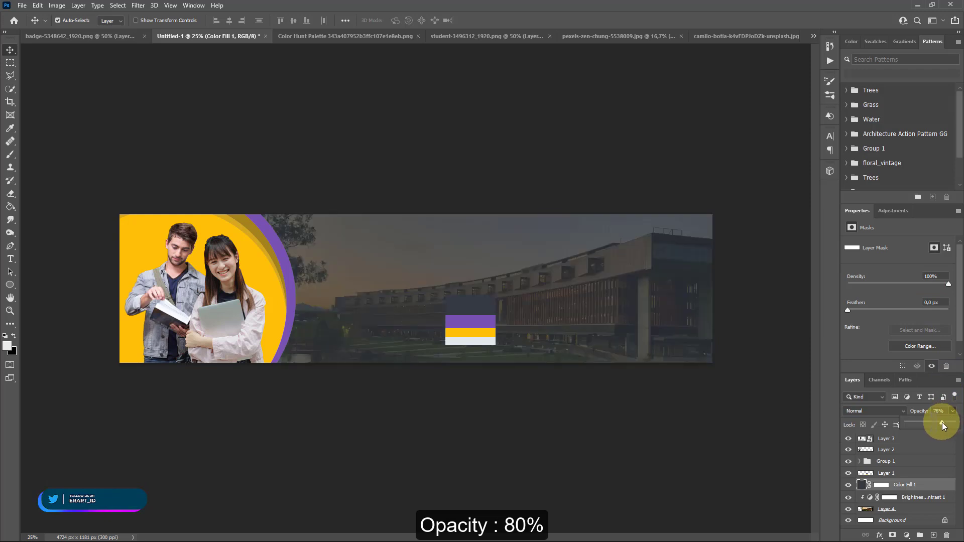
left_click_drag(942, 423, 940, 421)
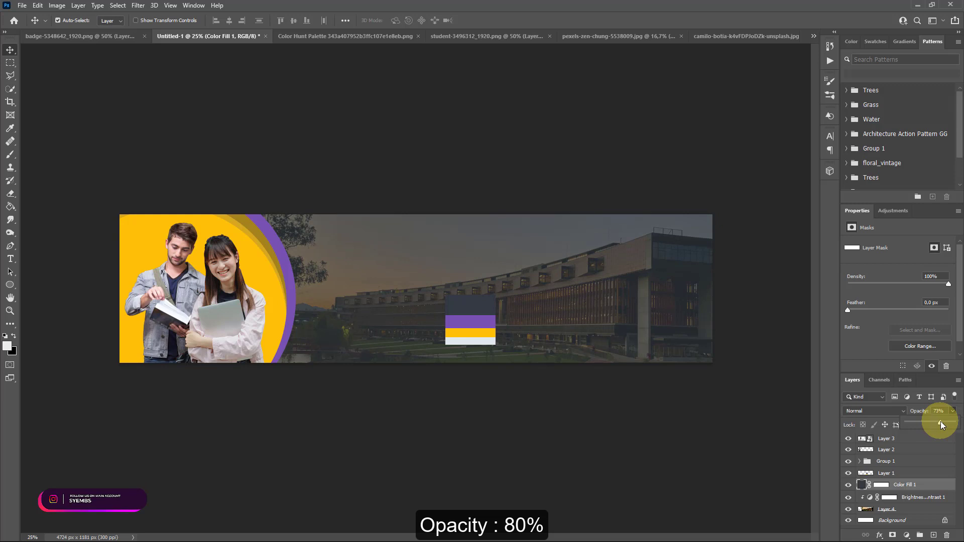
left_click_drag(939, 422, 944, 424)
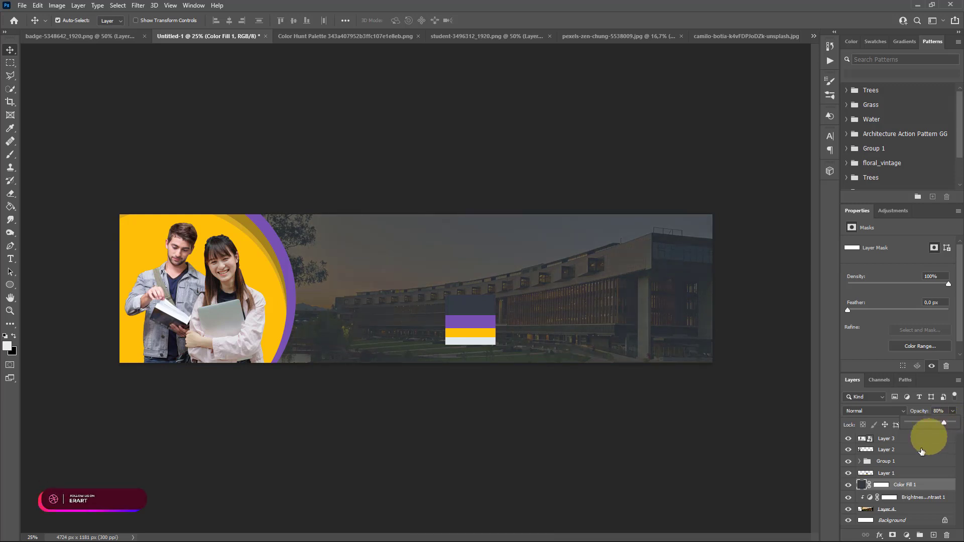
Step: Add a new layer above Layer 3 and set the Horizontal Type tool to Roboto Black at 18 pt
left_click(909, 438)
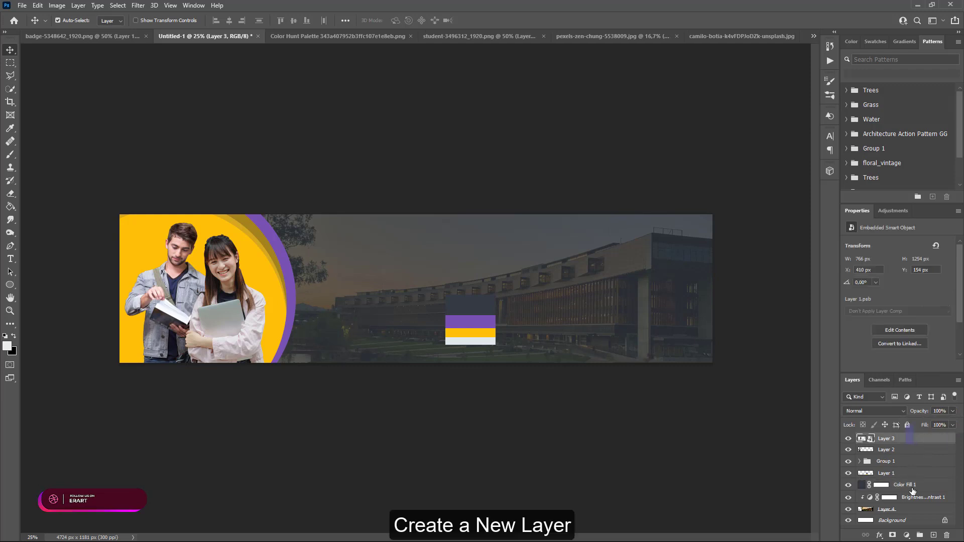
left_click(931, 535)
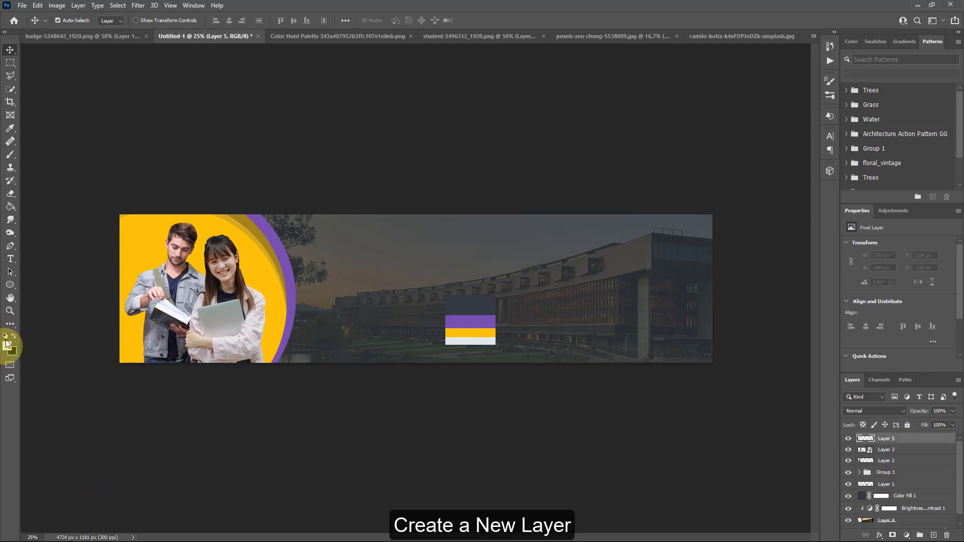
left_click(16, 258)
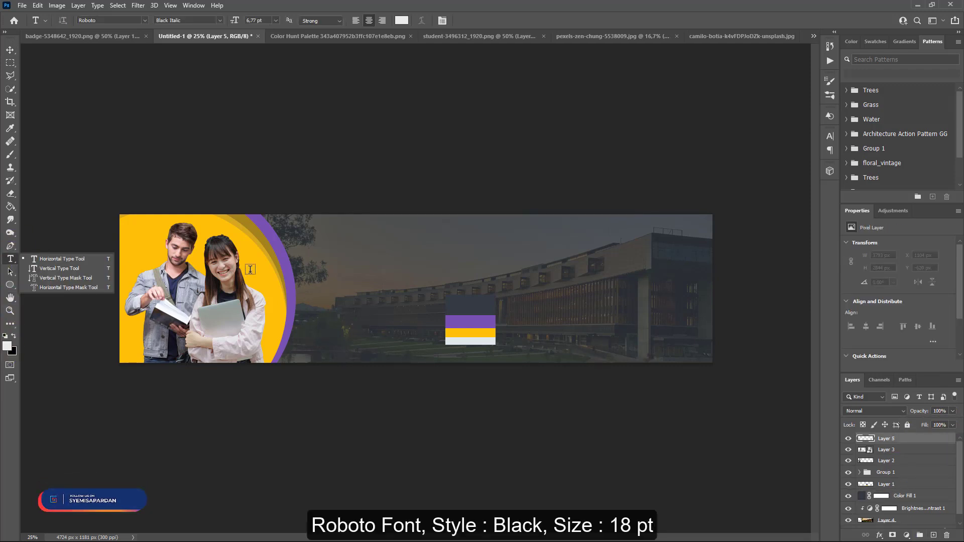
left_click(60, 260)
left_click(220, 20)
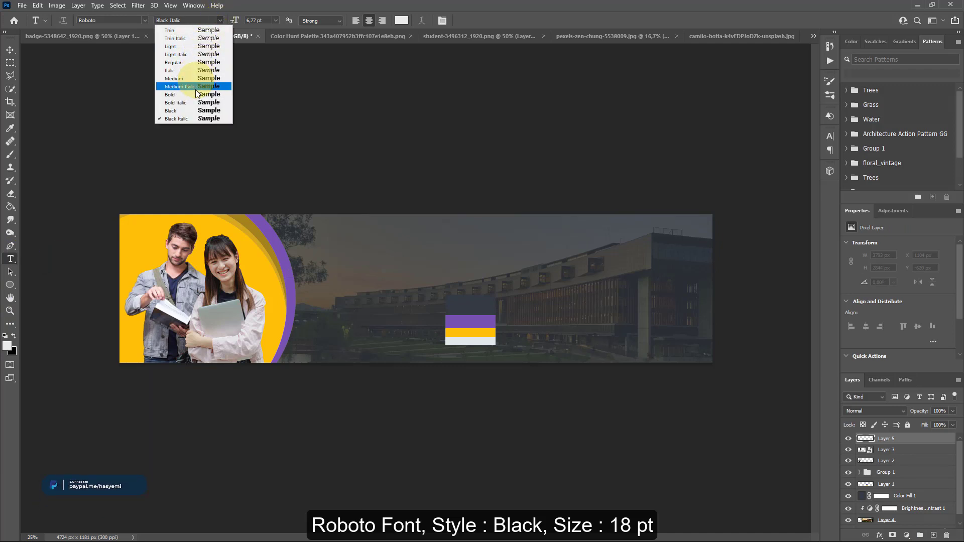
left_click(192, 110)
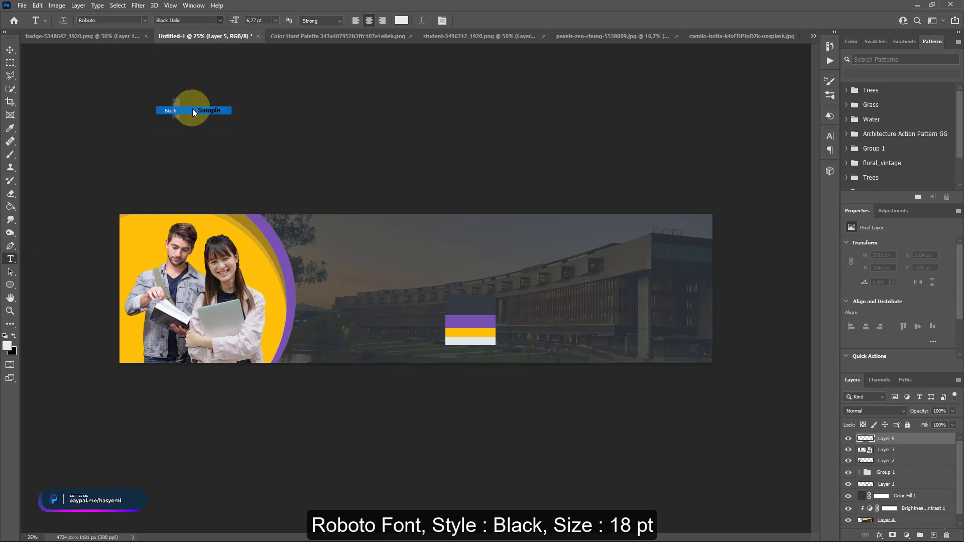
left_click(275, 20)
left_click(261, 103)
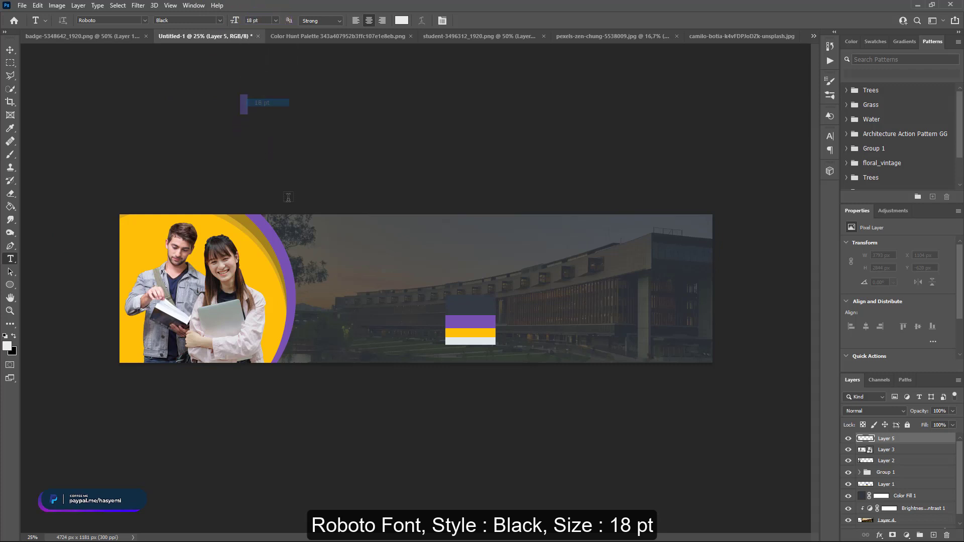
Step: Set the foreground color to #e1e8eb by sampling the light swatch of the palette on the banner
left_click(11, 348)
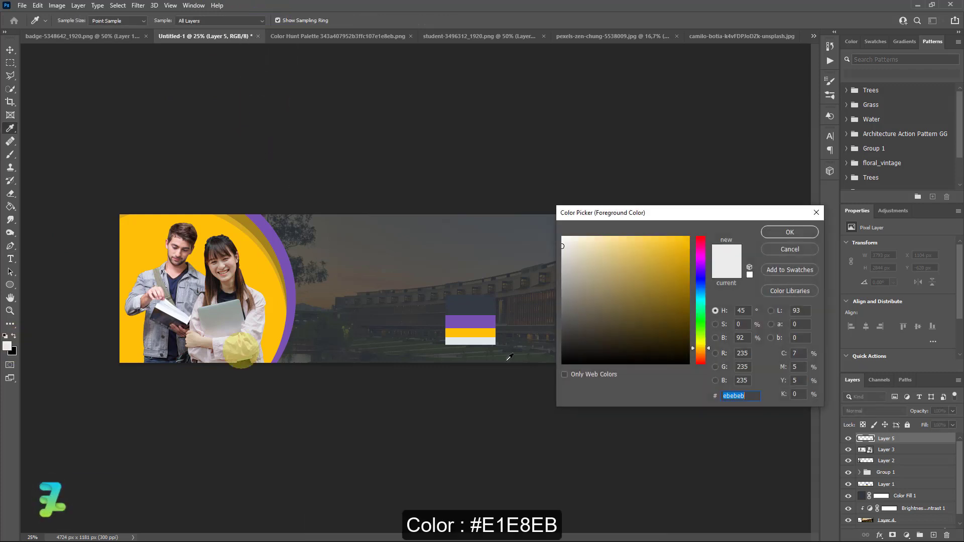
left_click(476, 340)
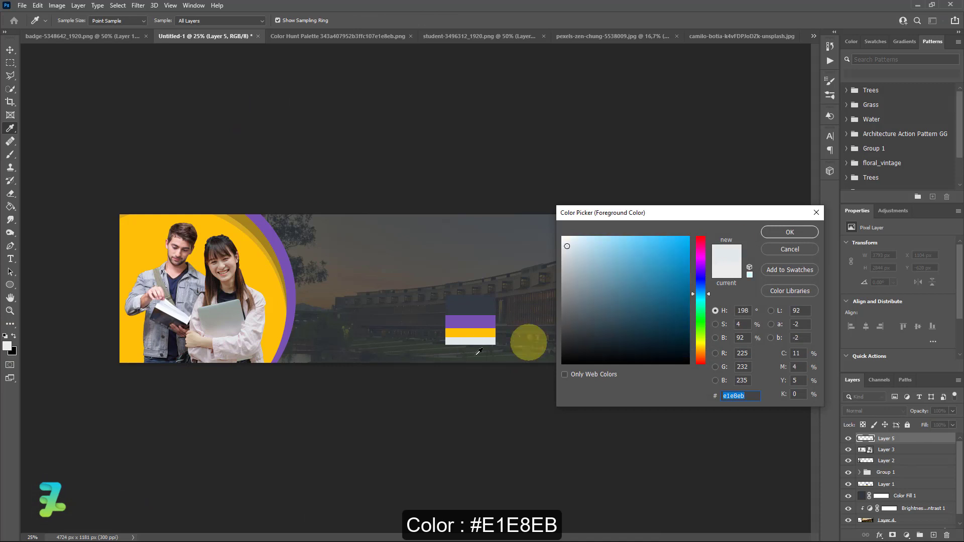
left_click(795, 234)
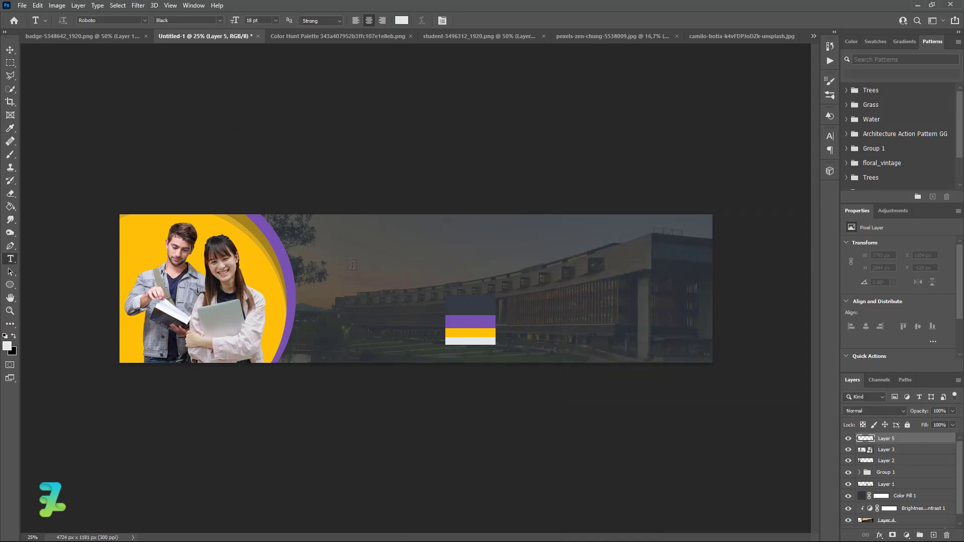
Step: Add the headline text "PENERIMAAN" on the dark area just beside the purple arc
left_click(357, 269)
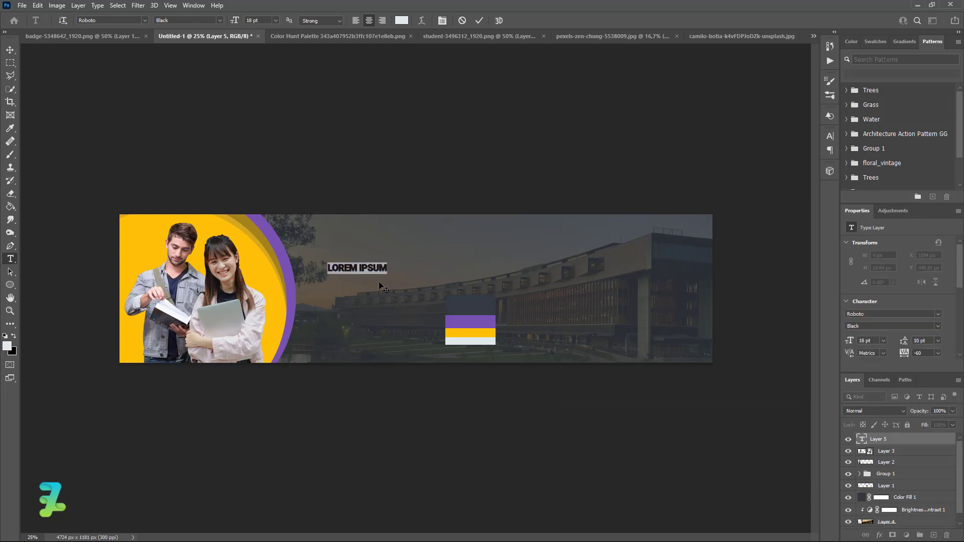
key("Caps_Lock")
type("P")
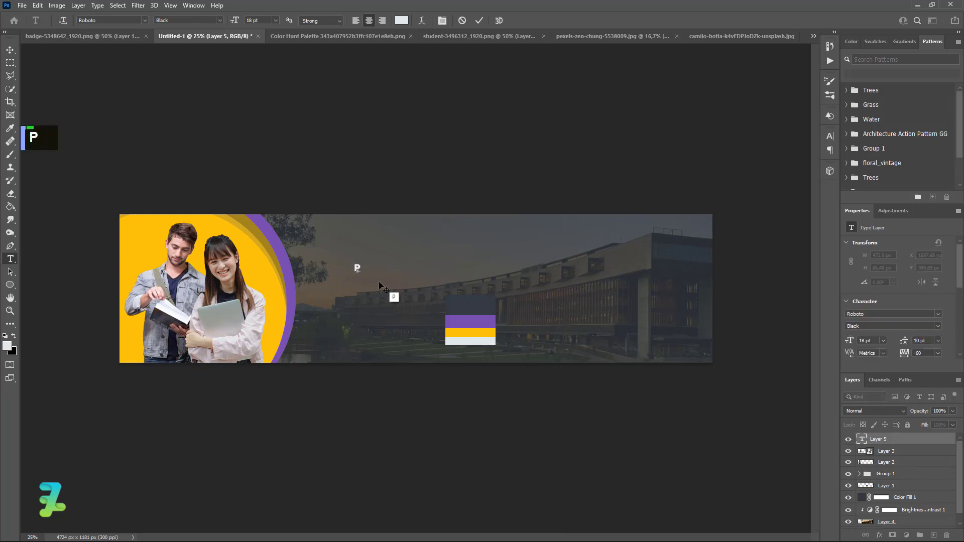
type("ENERIM")
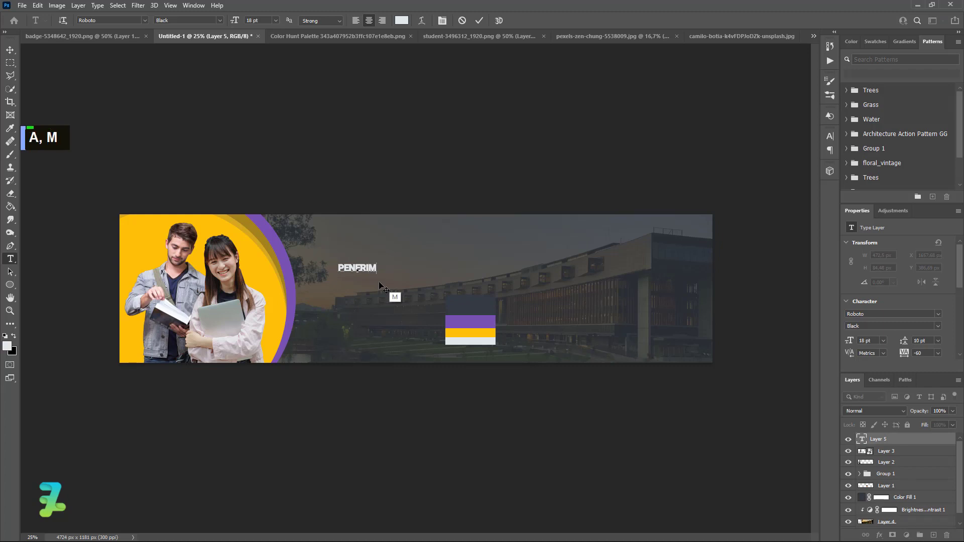
type("AAN")
Step: Set the PENERIMAAN text to 30 pt with a tracking of 40
key("ctrl+a")
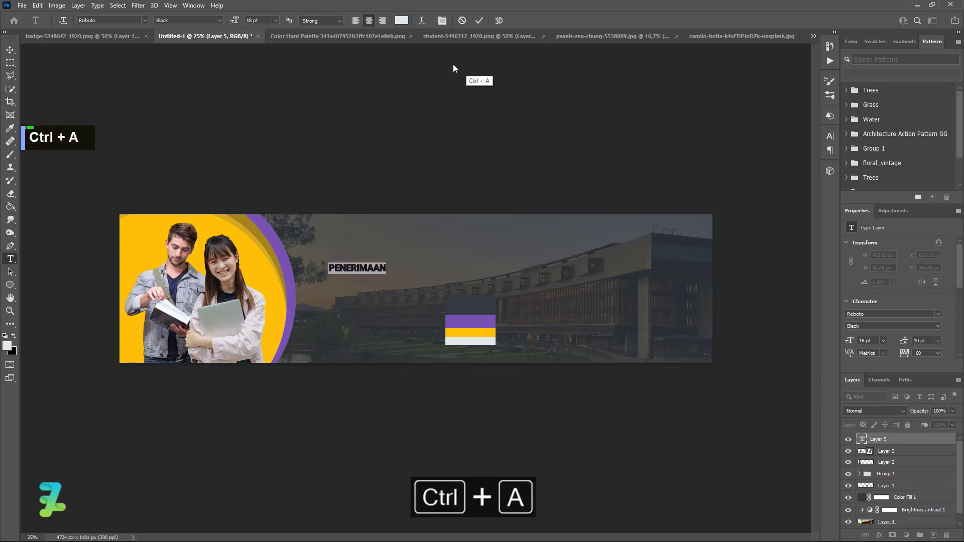
left_click(275, 20)
left_click(261, 118)
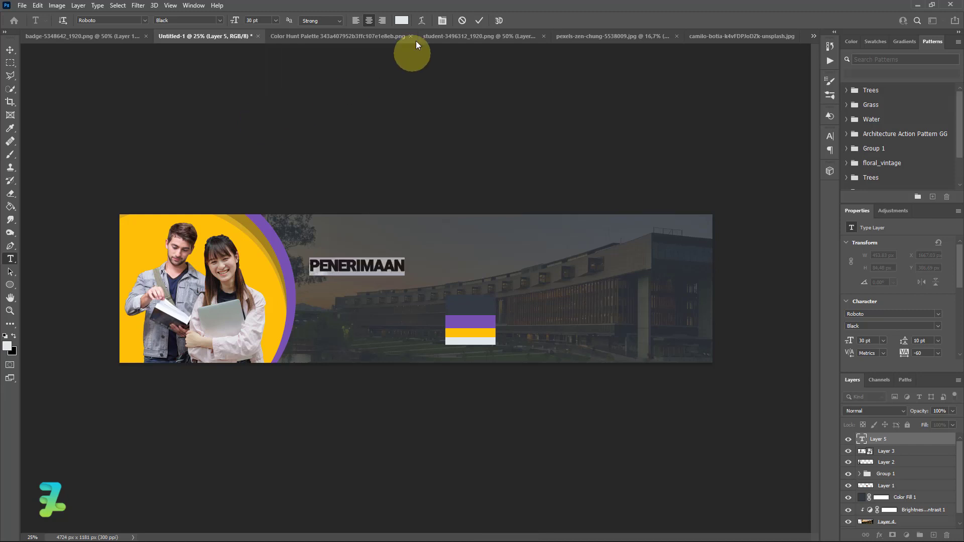
left_click(443, 20)
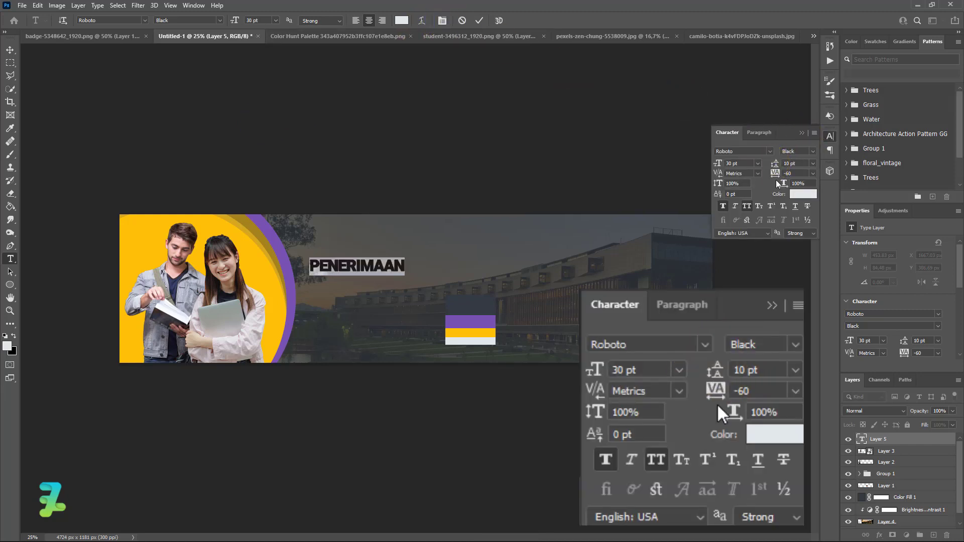
left_click_drag(778, 177, 798, 177)
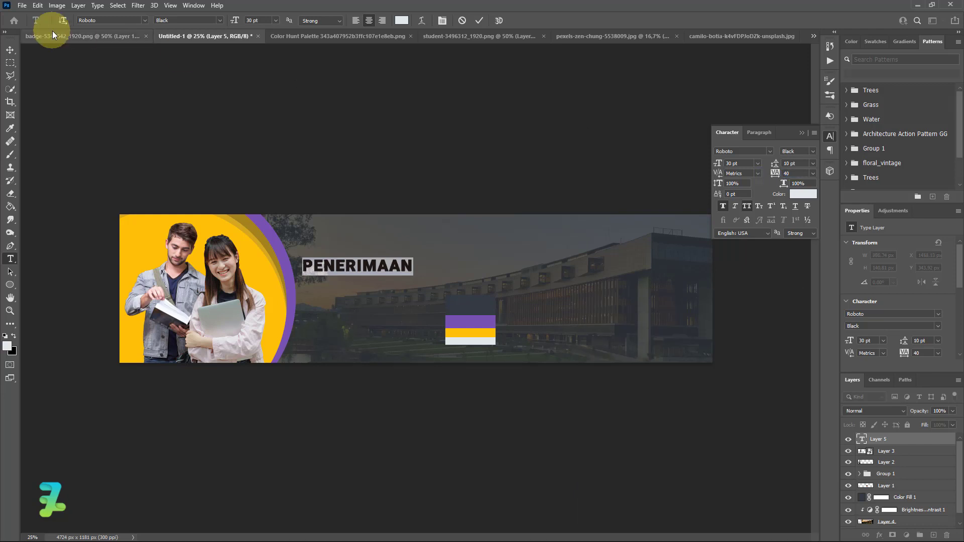
Step: Reposition the PENERIMAAN text slightly away from the purple arc and place a duplicate of it directly beneath
left_click(10, 50)
mouse_move(369, 268)
left_mouse_down()
mouse_move(383, 265)
mouse_move(372, 283)
left_mouse_up()
key("ctrl+j")
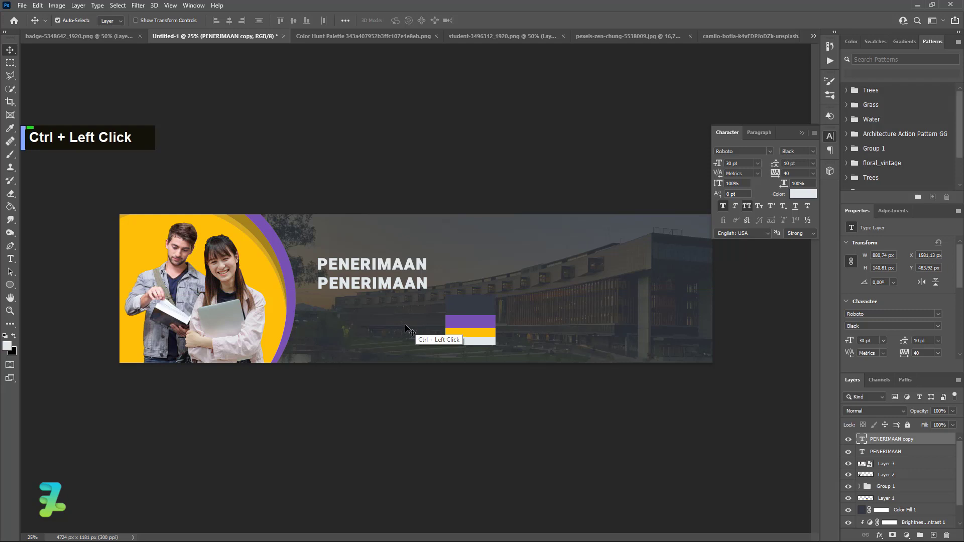
Step: Replace the wording of the duplicated text layer with "MAHASISWA BARU 2021/2022"
double_click(862, 439)
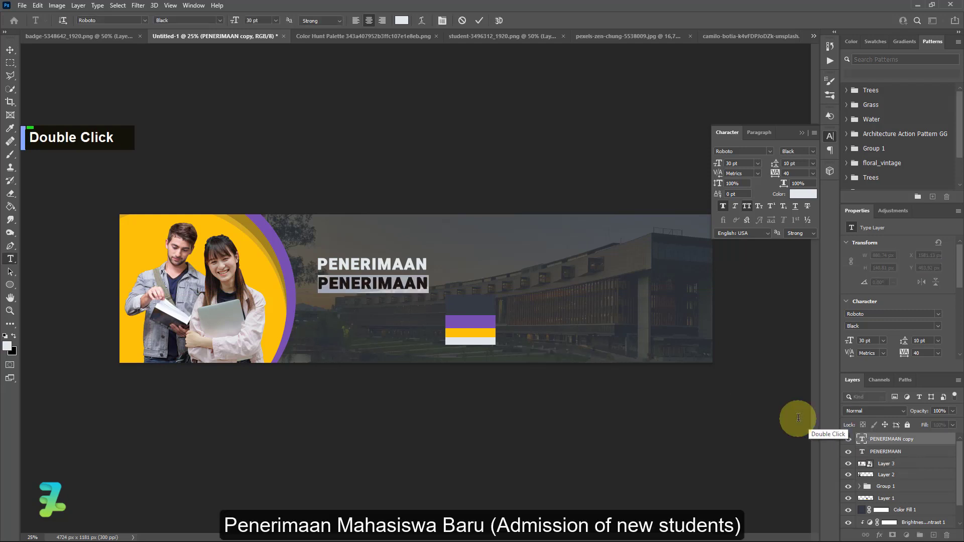
type("M")
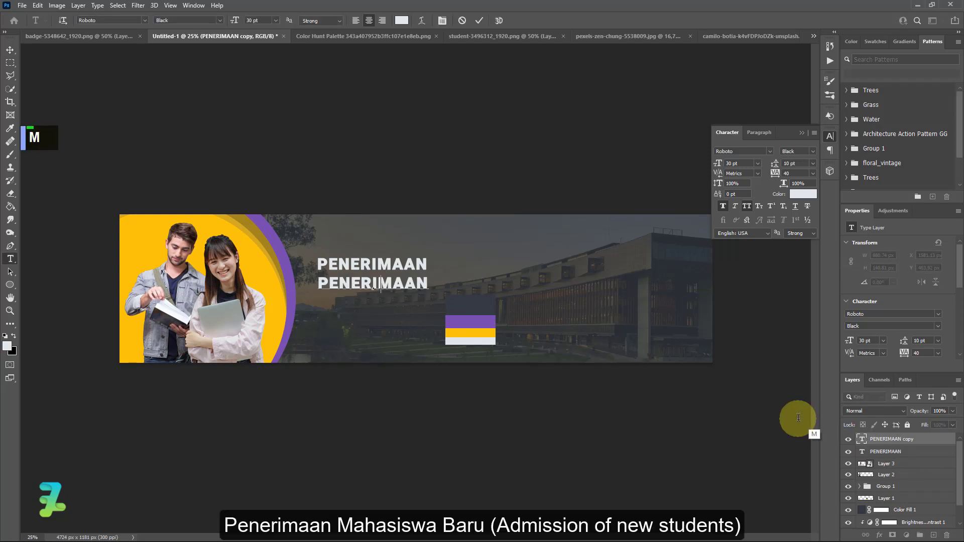
type("AHAS")
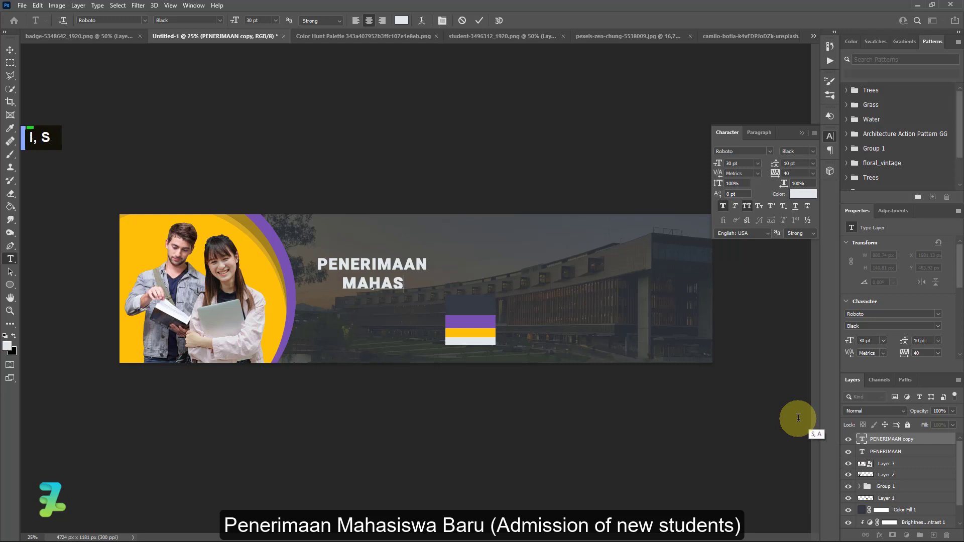
type("ISWA BARU")
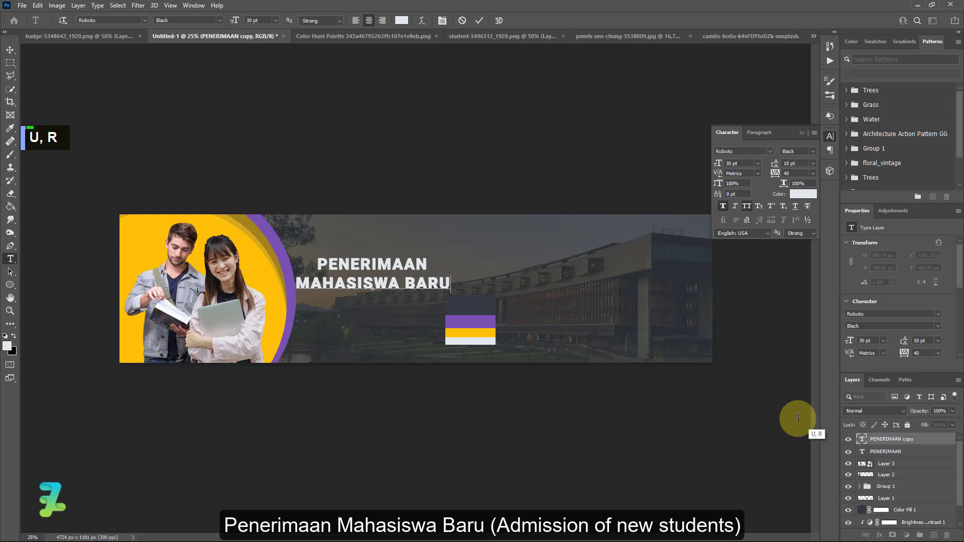
type(" 2021/22")
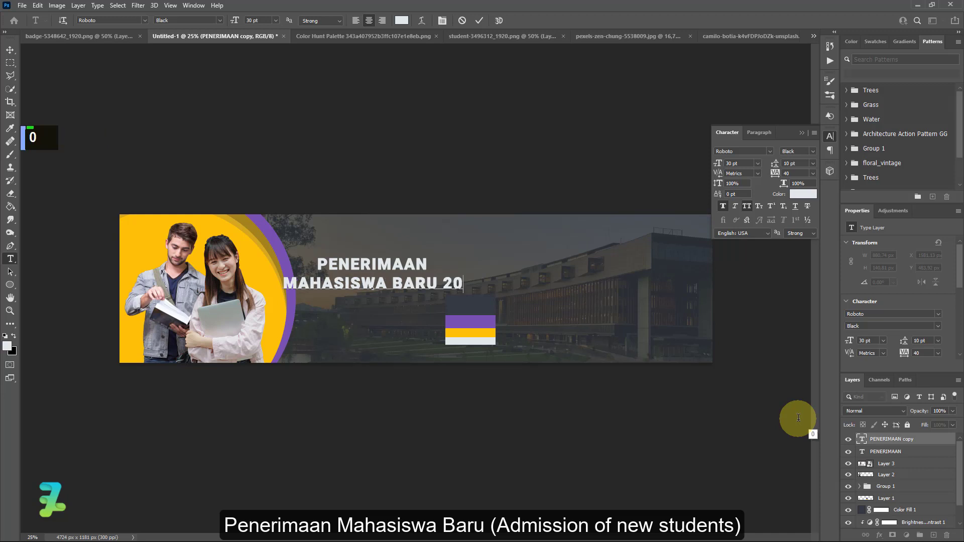
key("BackSpace")
key("BackSpace")
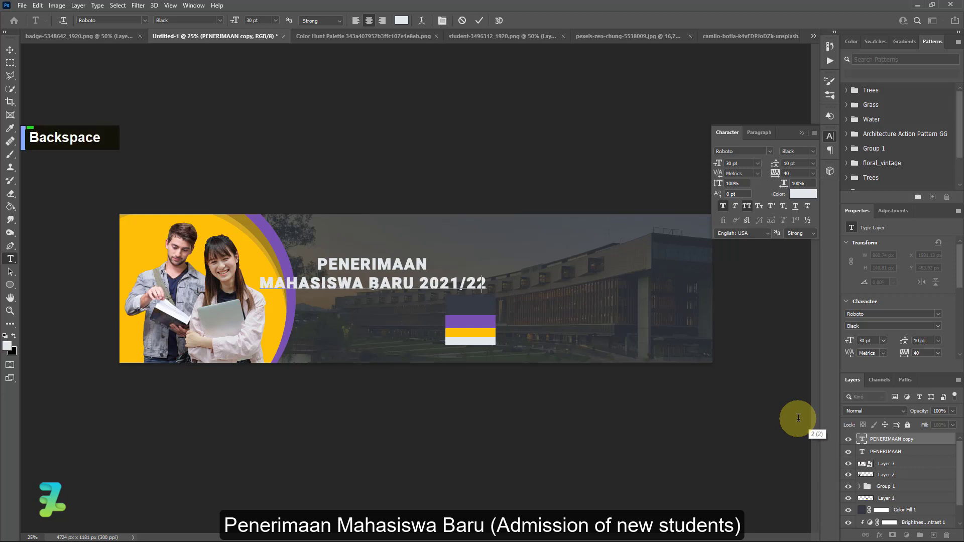
type("2022")
Step: Set the MAHASISWA BARU 2021/2022 text to 48 pt and move it below PENERIMAAN with their left edges aligned
key("ctrl+a")
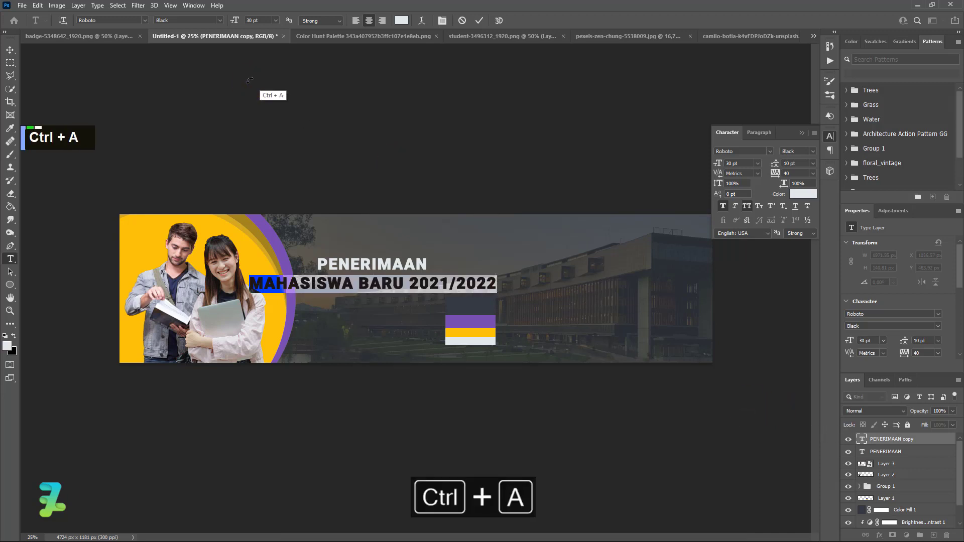
left_click(273, 20)
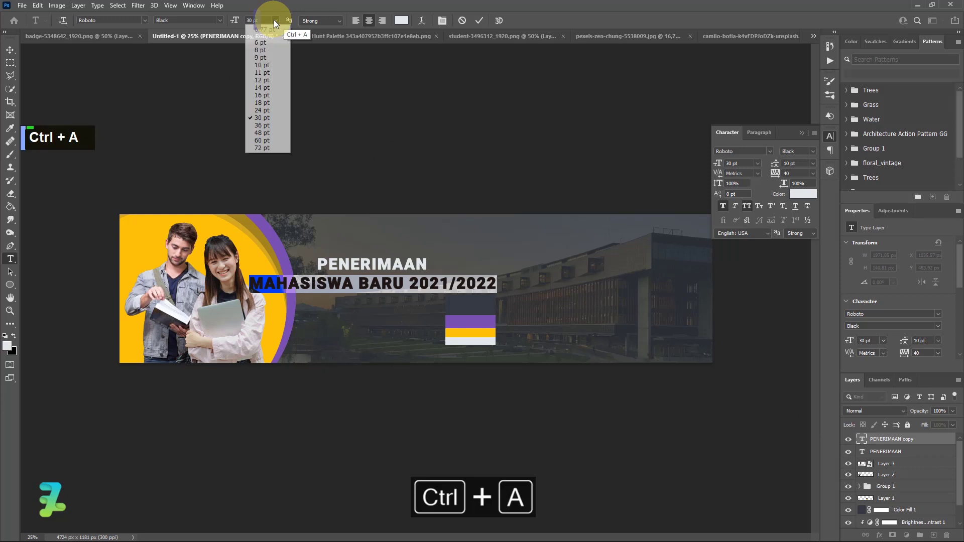
left_click(268, 134)
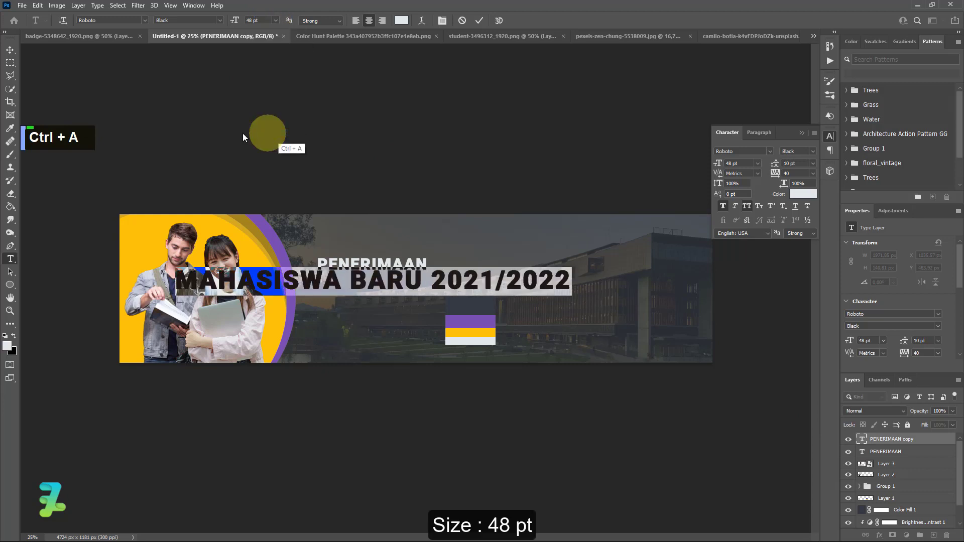
left_click(275, 20)
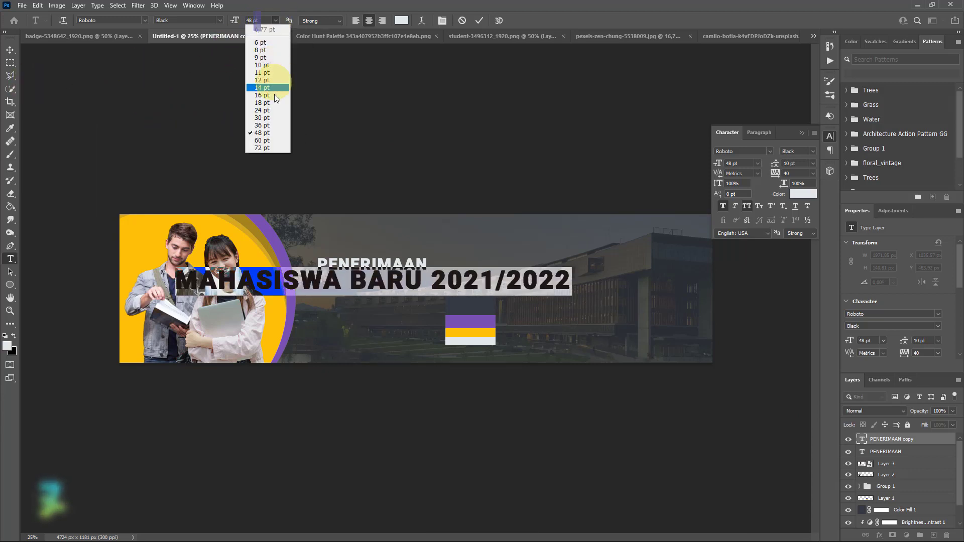
left_click(12, 48)
left_click(10, 49)
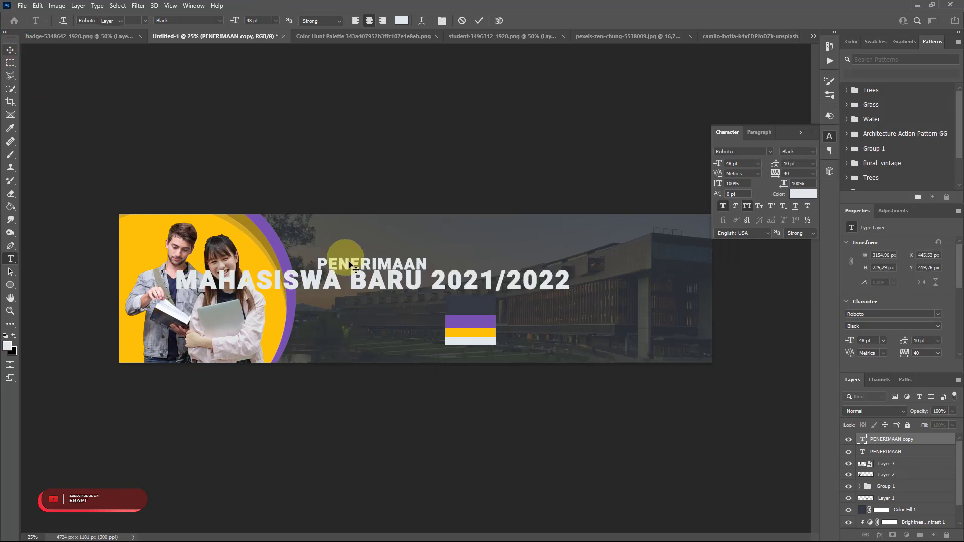
left_click_drag(350, 278, 491, 286)
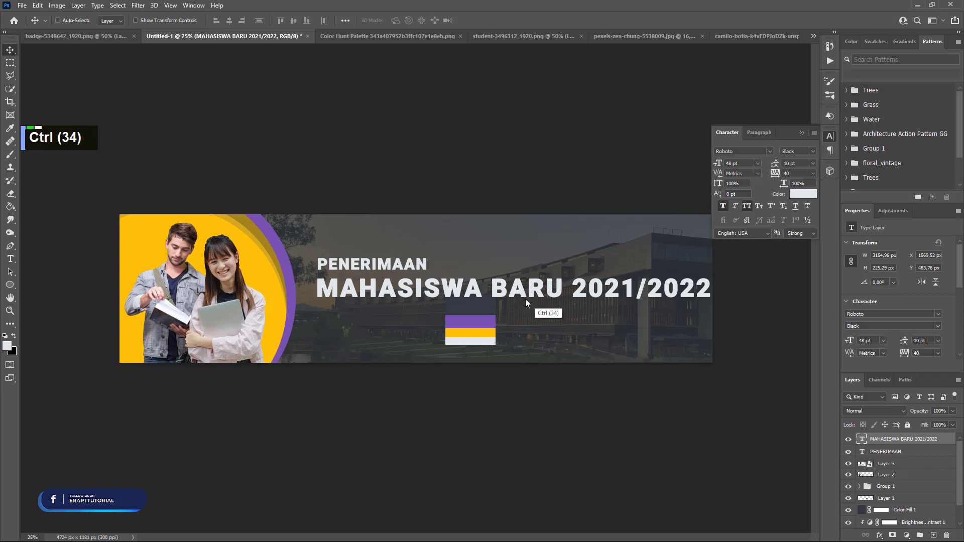
Step: Scale the MAHASISWA BARU 2021/2022 text to 82.25% so it fits the banner, and nudge it into alignment under PENERIMAAN
key("ctrl+t")
left_click_drag(712, 302, 645, 284)
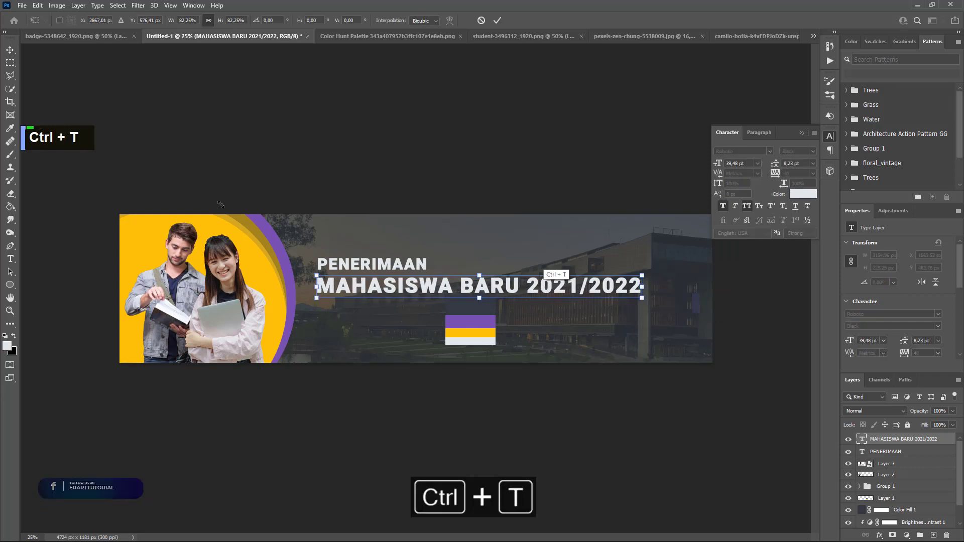
left_click(9, 50)
key("Right")
key("Up")
key("Up")
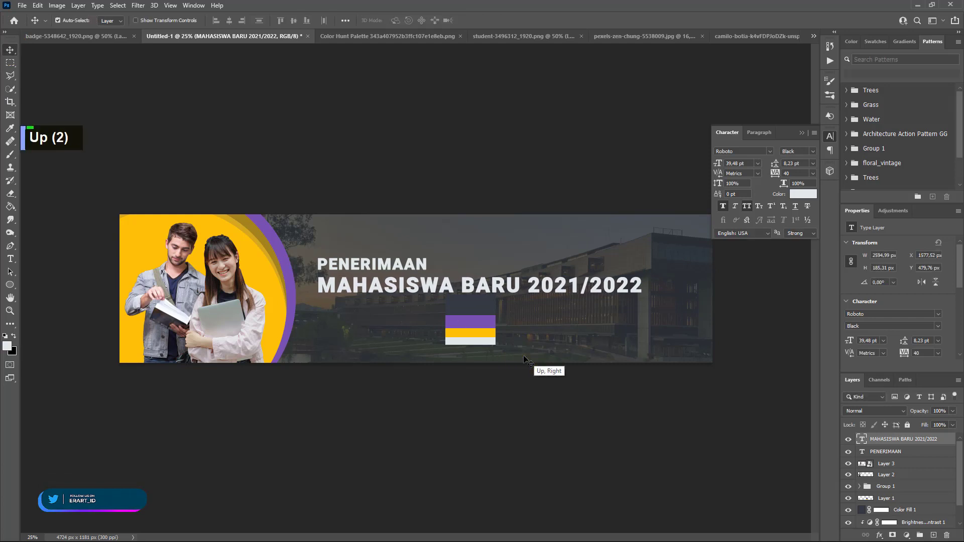
key("Down")
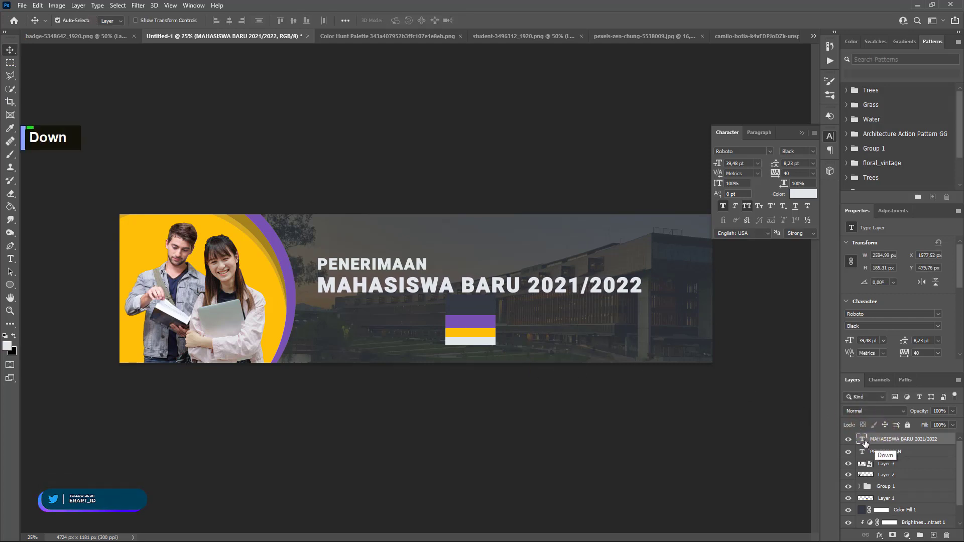
Step: Color the words "MAHASISWA BARU" yellow, #ffc107, within the second headline line
double_click(861, 438)
left_click_drag(522, 286, 309, 284)
double_click(7, 345)
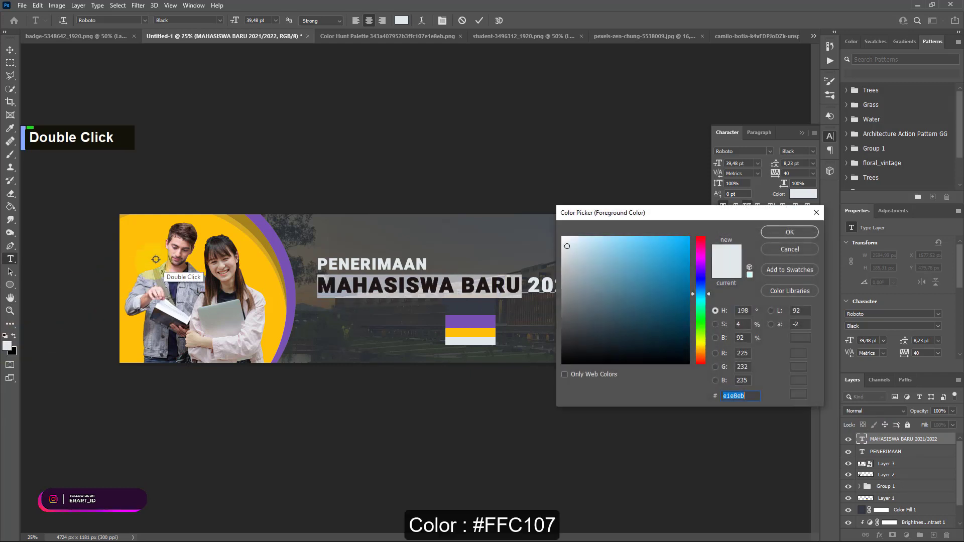
type("ffc107")
left_click(784, 234)
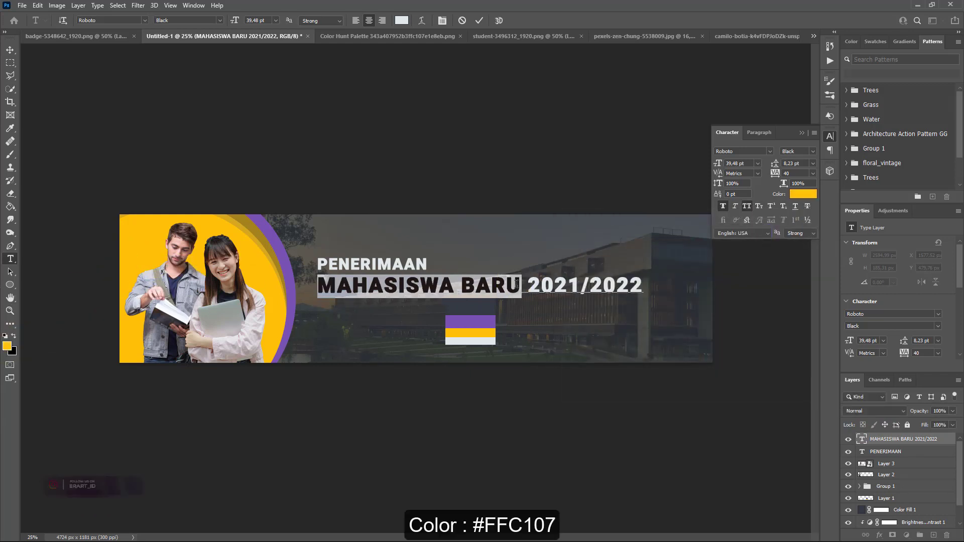
Step: Set the "2021/2022" part of the second headline line to the Regular style and nudge the line slightly left
left_click_drag(531, 285, 651, 285)
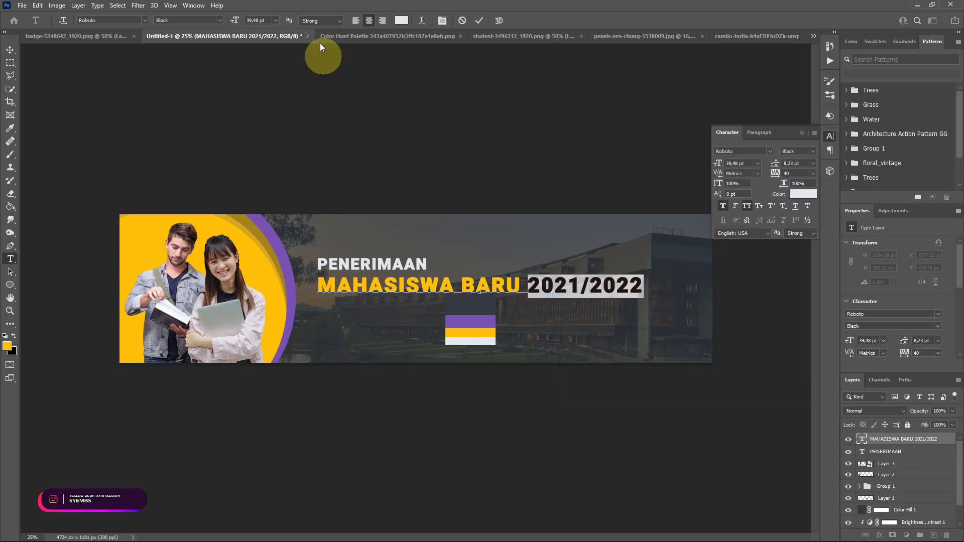
left_click(220, 24)
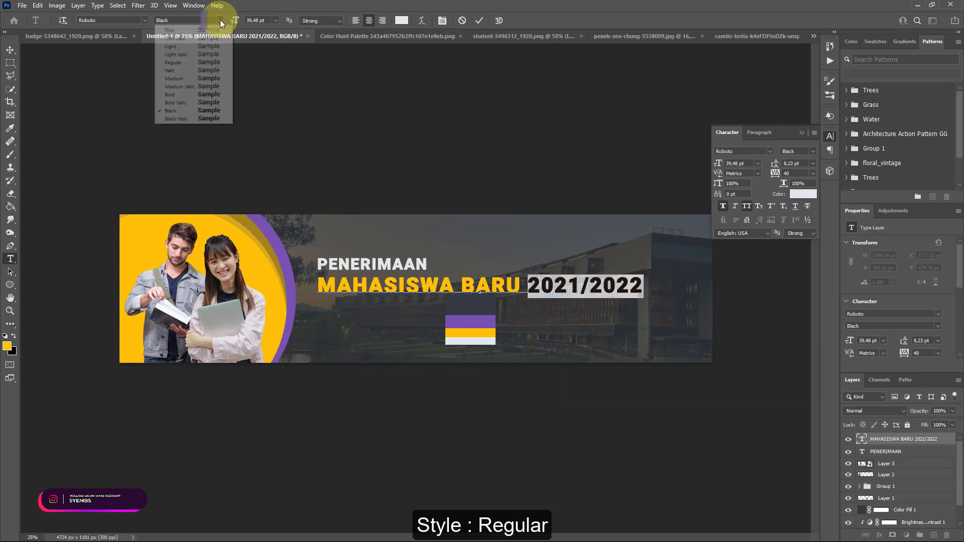
left_click(199, 80)
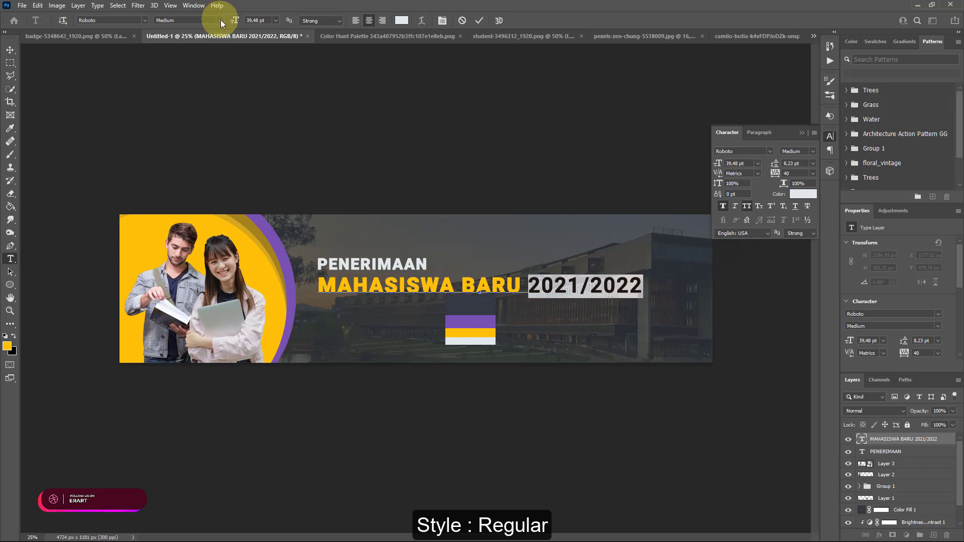
left_click(220, 20)
left_click(193, 62)
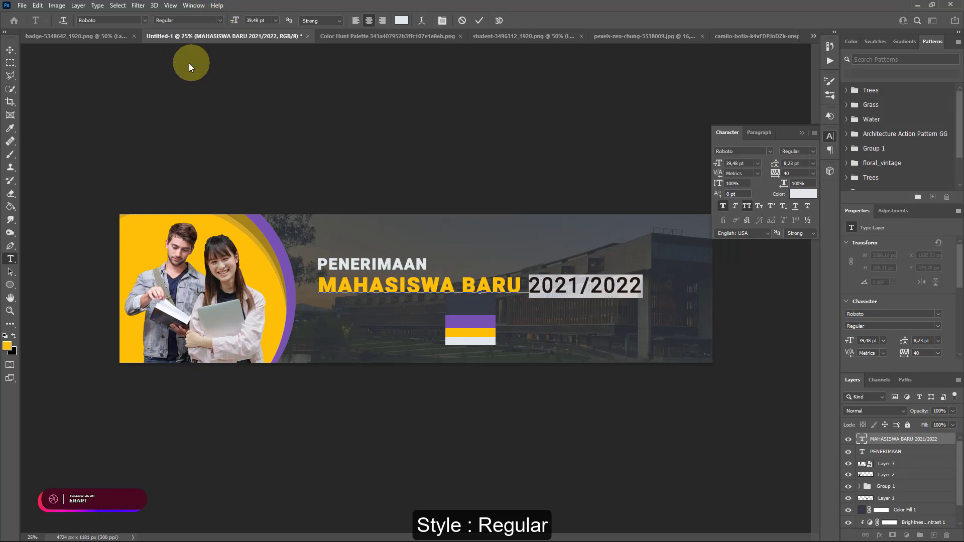
left_click(10, 50)
key("Left")
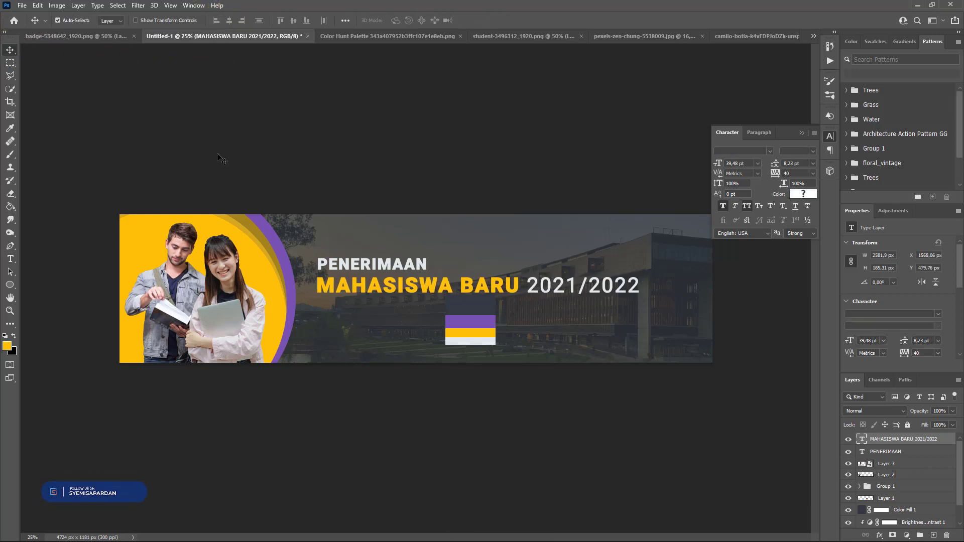
Step: Start a new text line below the headline in Roboto Regular at 16 pt with All Caps turned off
left_click(14, 262)
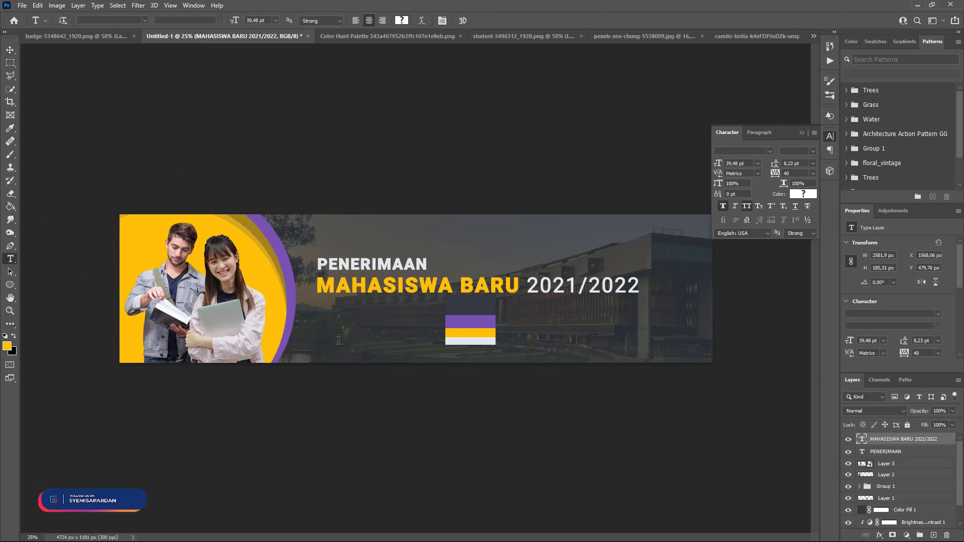
left_click(337, 319)
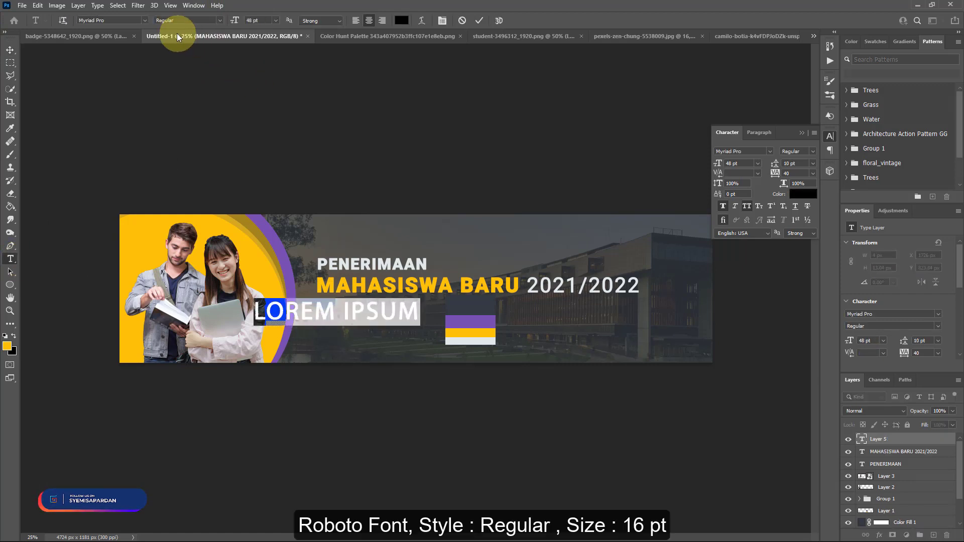
left_click(144, 21)
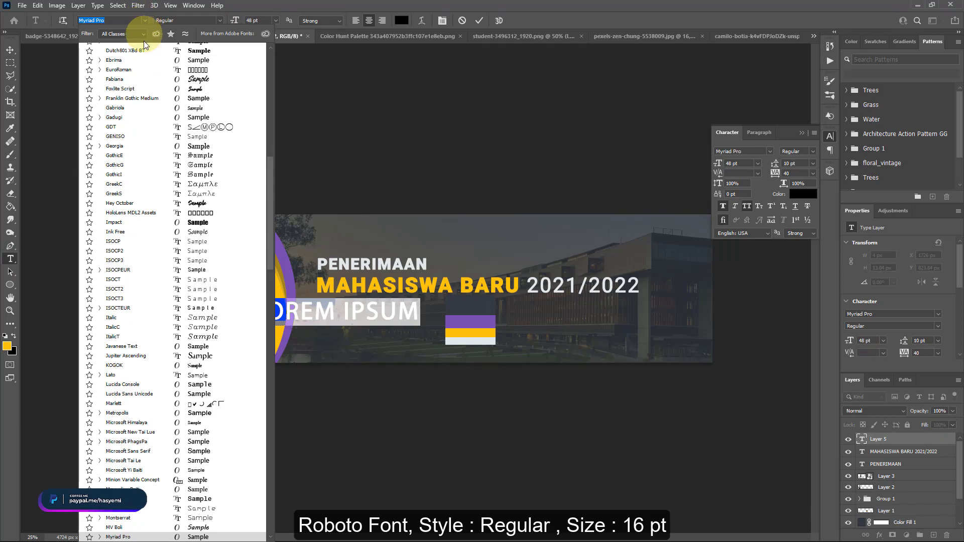
scroll(194, 164, "up", 11)
scroll(194, 164, "up", 20)
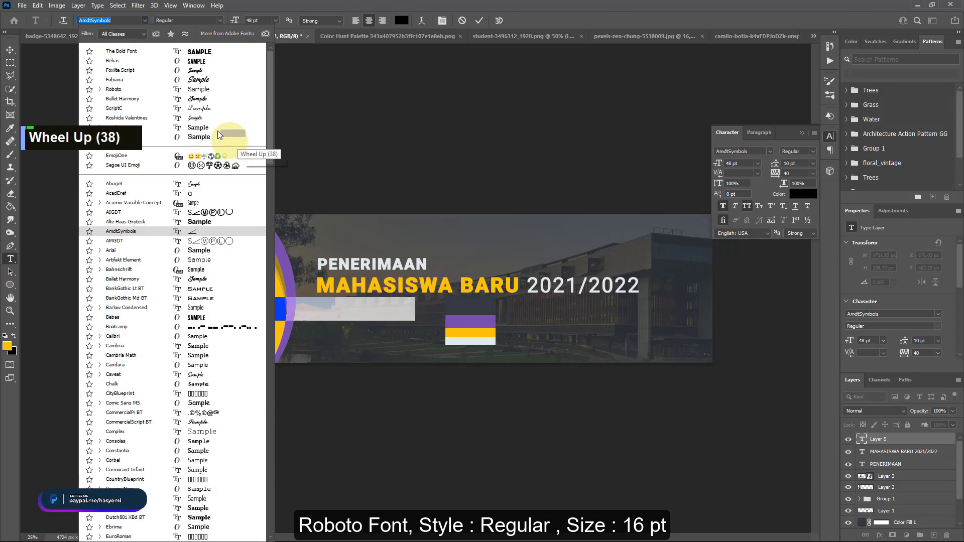
left_click(139, 89)
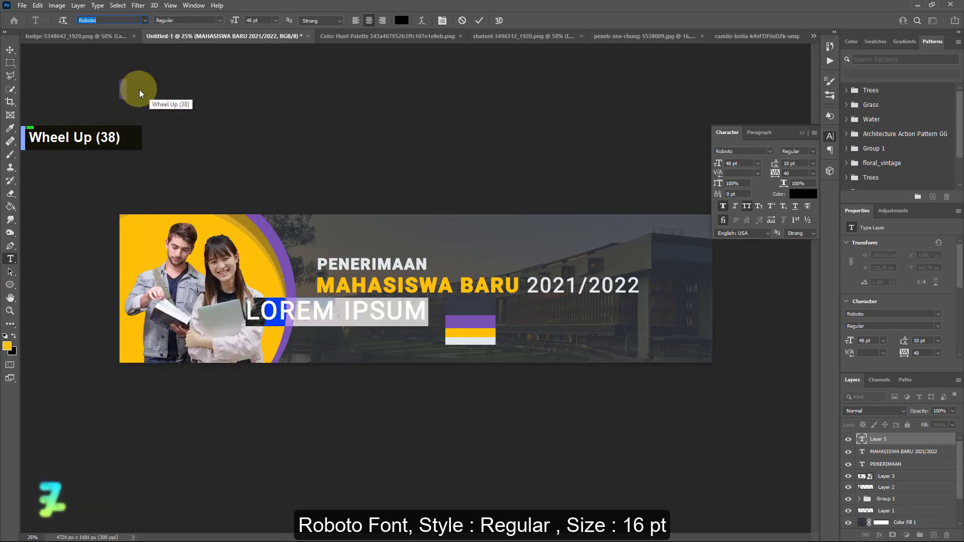
left_click(275, 21)
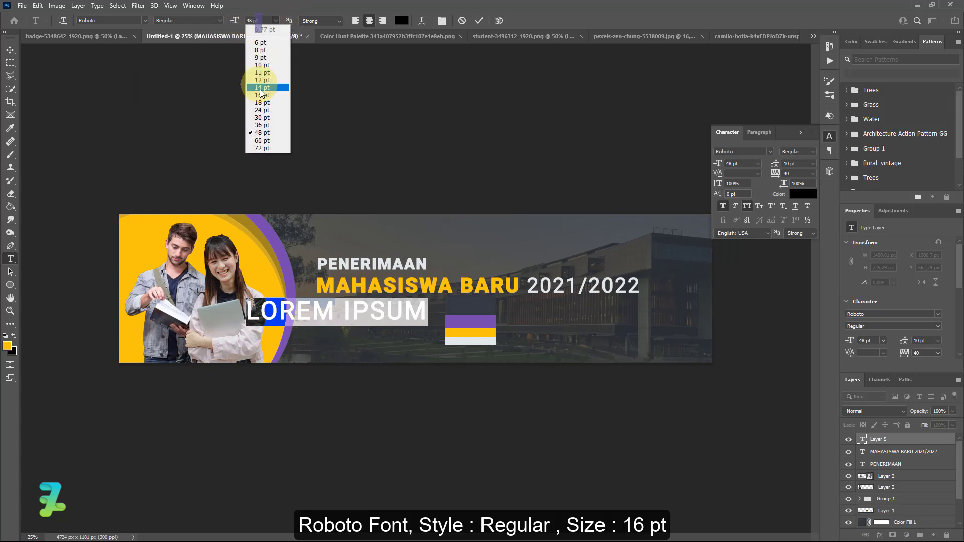
left_click(261, 95)
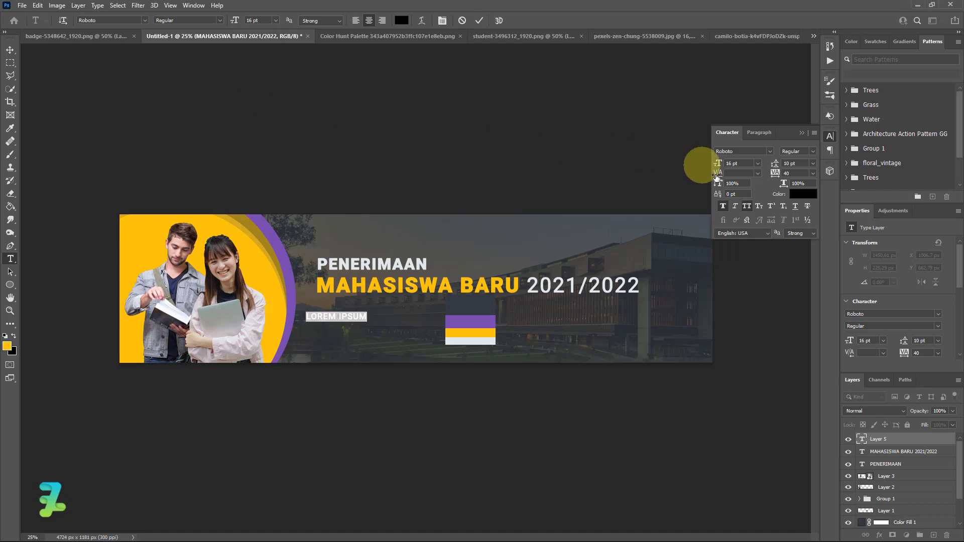
left_click(748, 210)
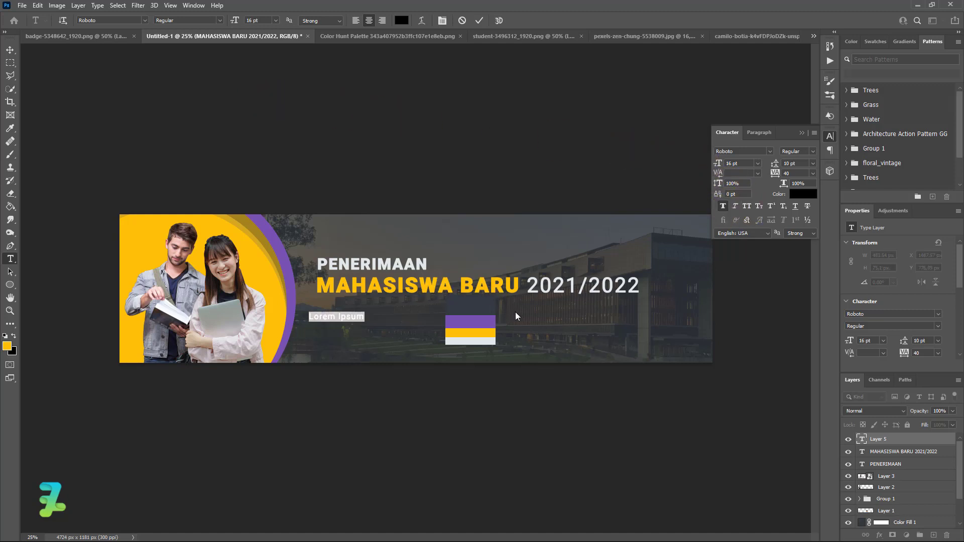
Step: Replace the placeholder text with the campus street address, city, province and postal code, followed by "Telp." and the phone number
key("BackSpace")
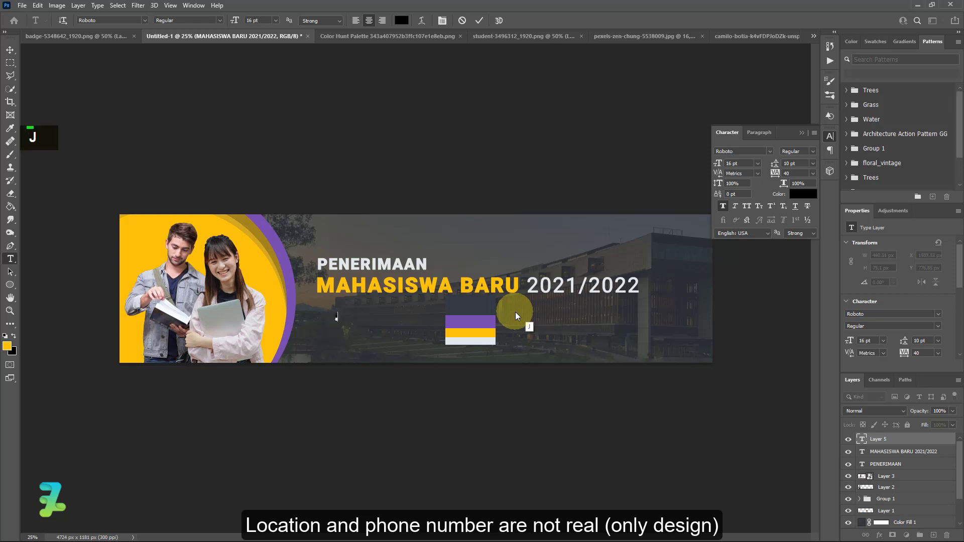
key("Caps_Lock")
key("BackSpace")
key("Caps_Lock")
type(". P")
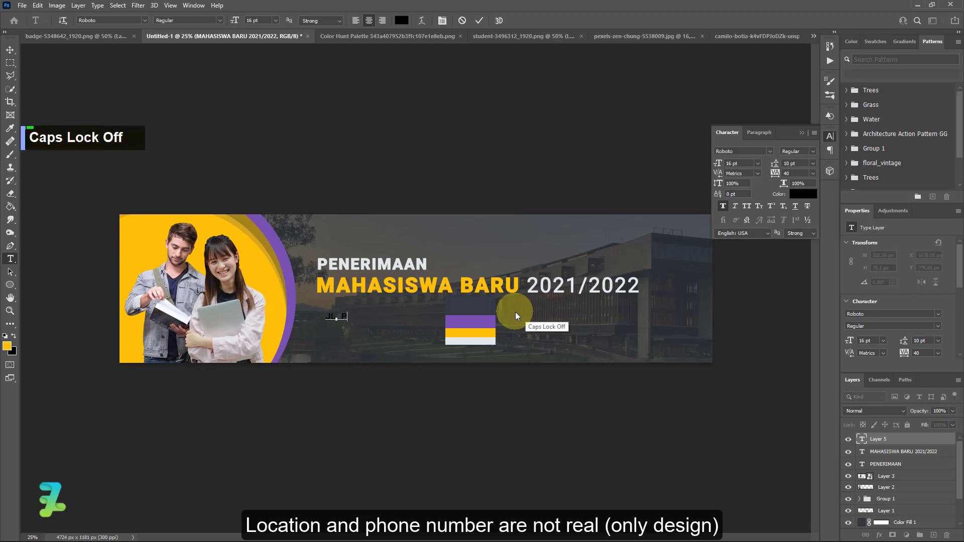
type("eiyan")
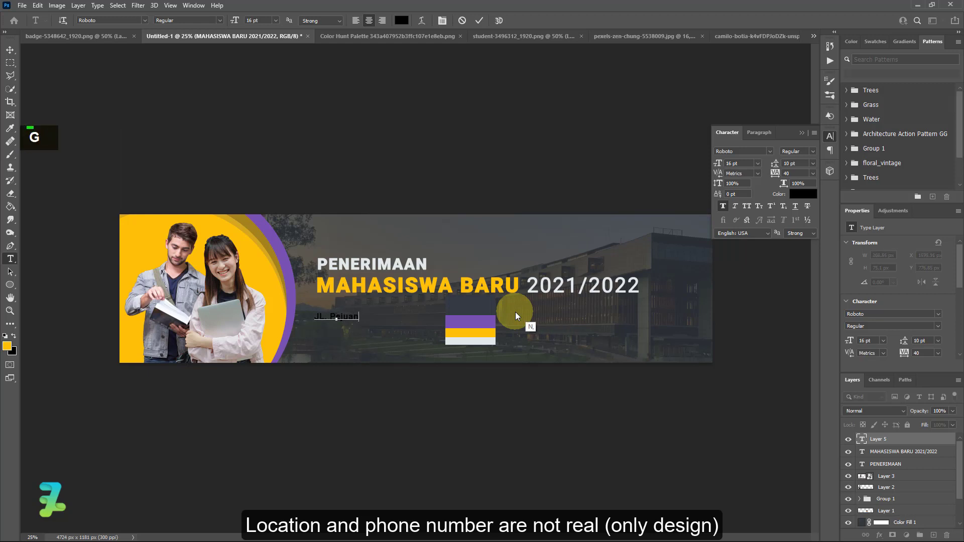
type("gan Timur No.")
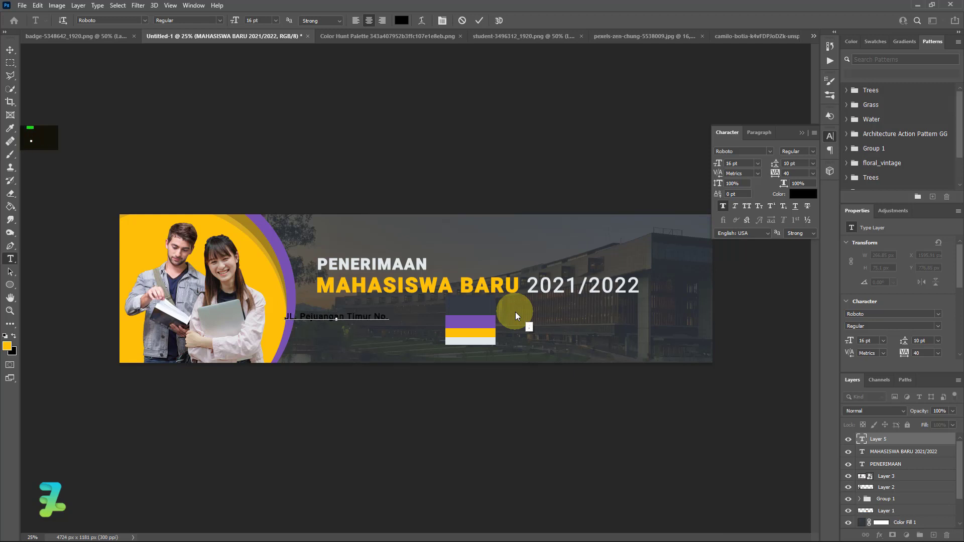
type("22 ")
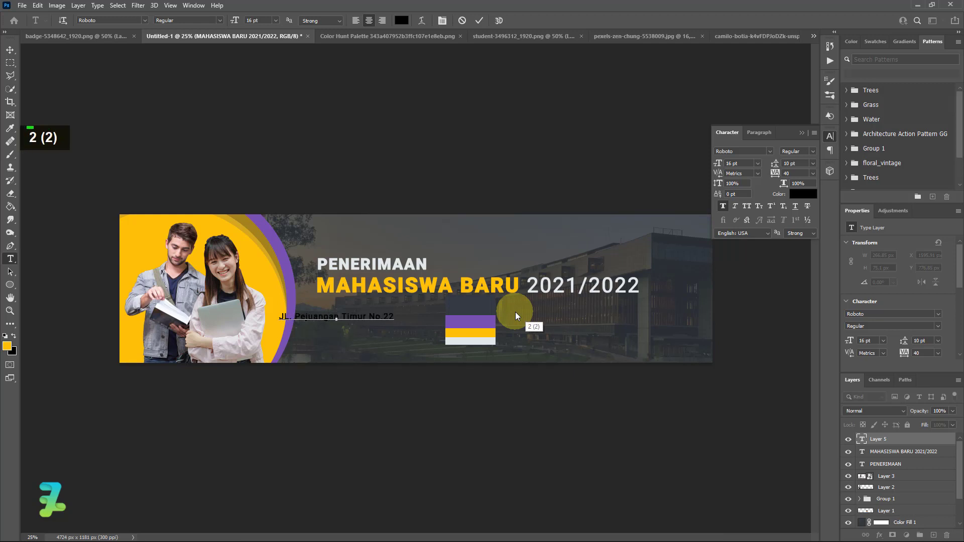
type("Kota B")
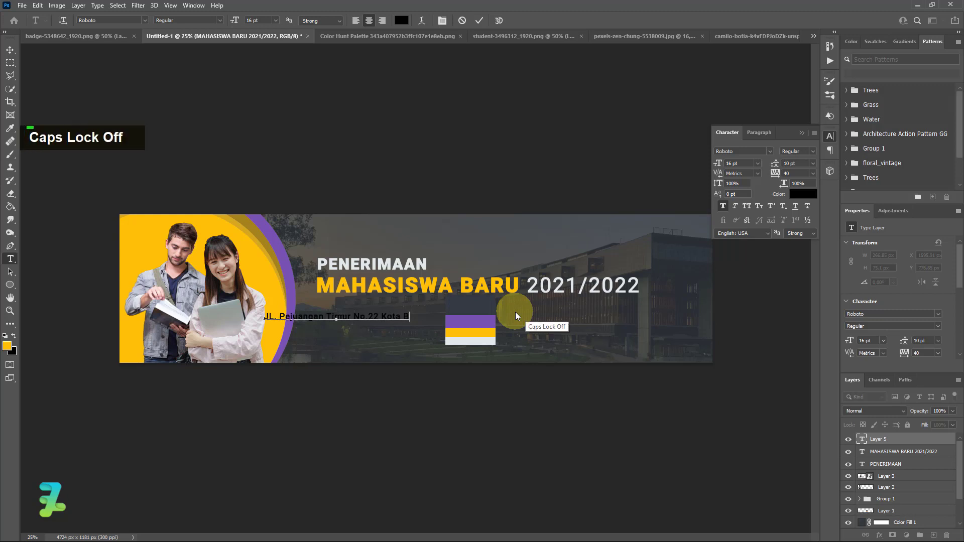
type("ekasi - Jawa Ba")
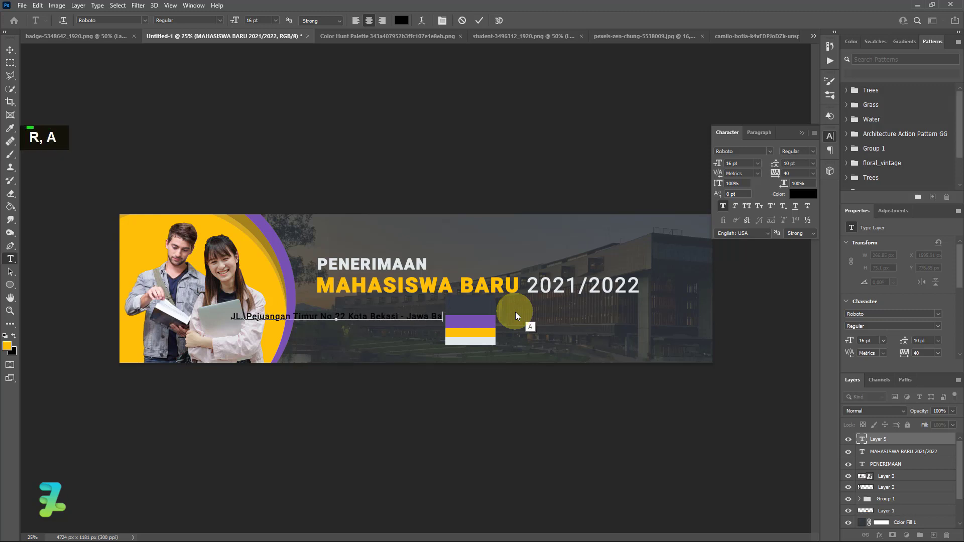
type("rat 17158 ")
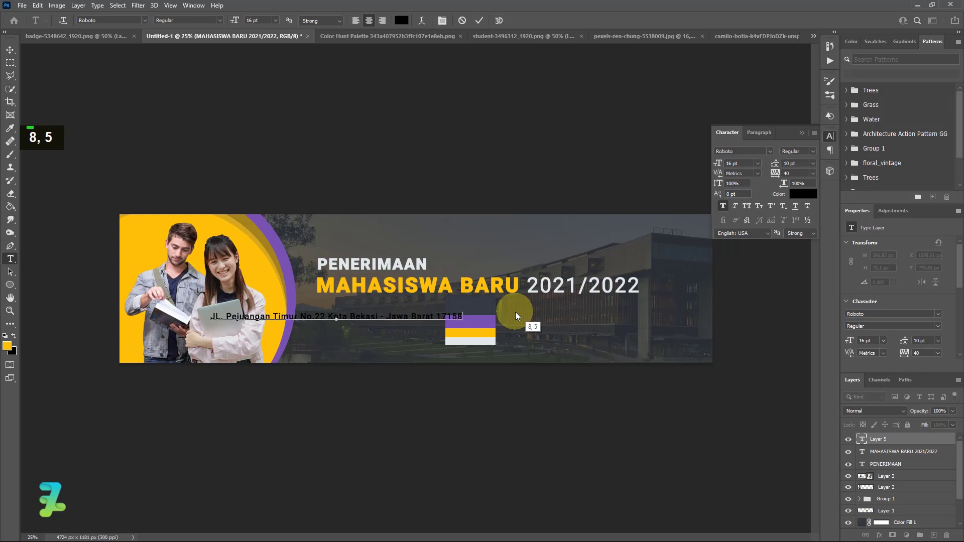
type("Telp.")
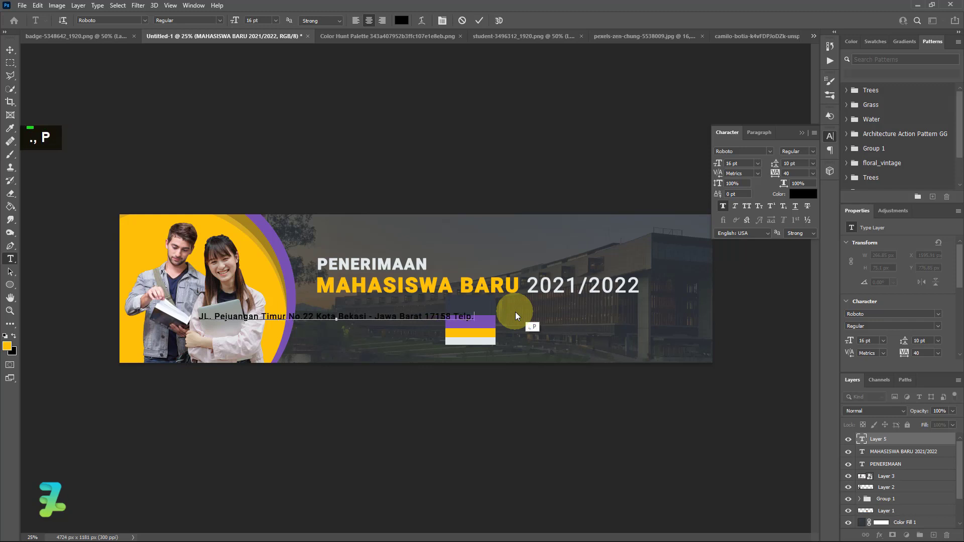
type(" 14024")
Step: Color the whole address line light gray, #e1e8eb
key("ctrl+a")
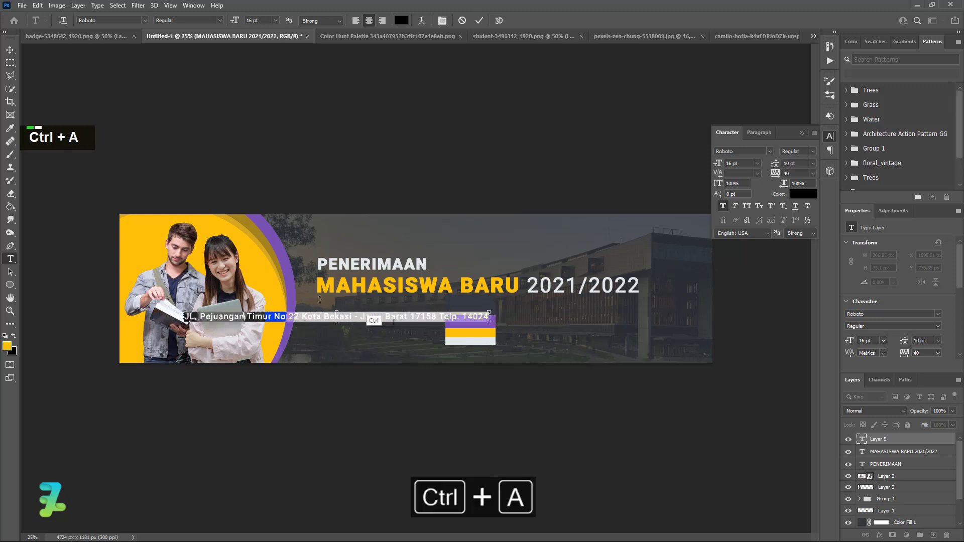
left_click(6, 348)
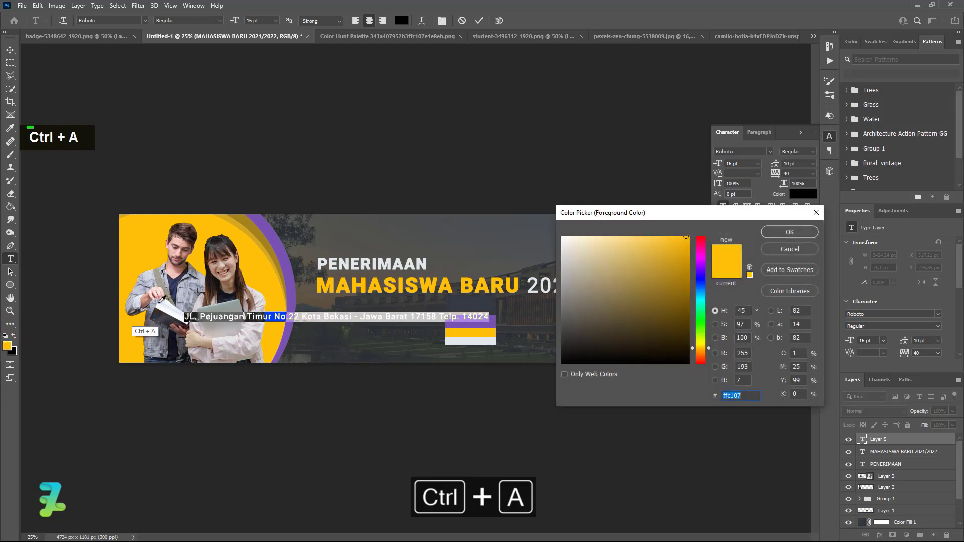
type("e1e8eb")
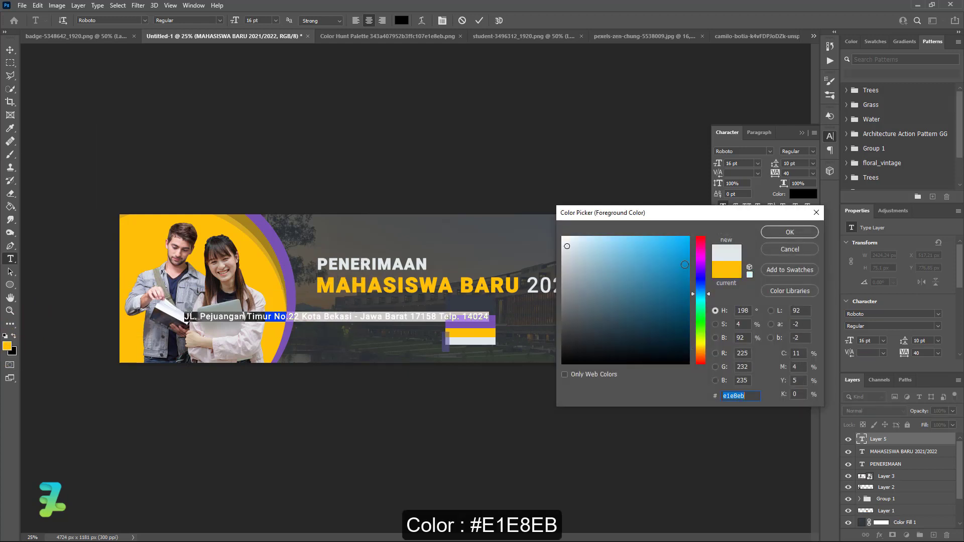
left_click(763, 234)
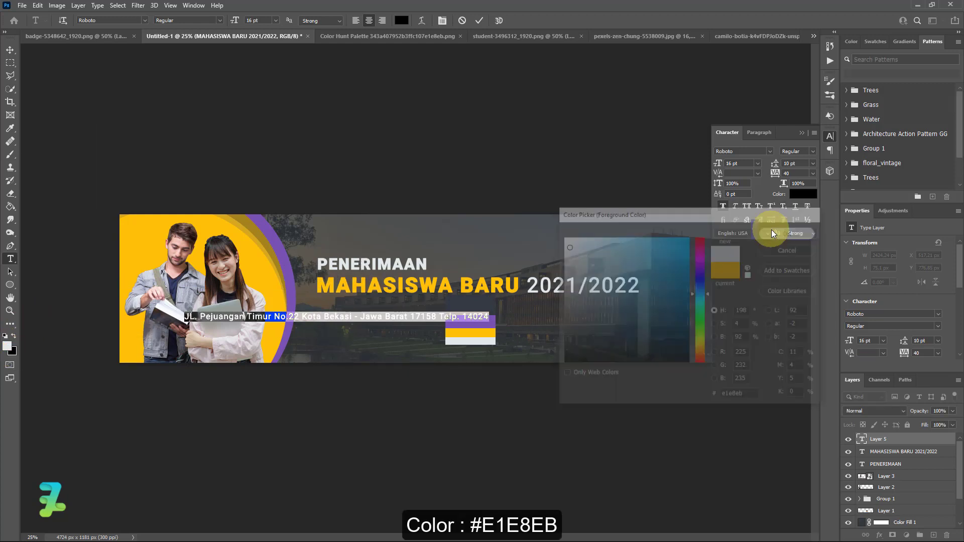
Step: Move the address line directly under MAHASISWA BARU 2021/2022, with its left edge aligned to the headline
left_click(10, 50)
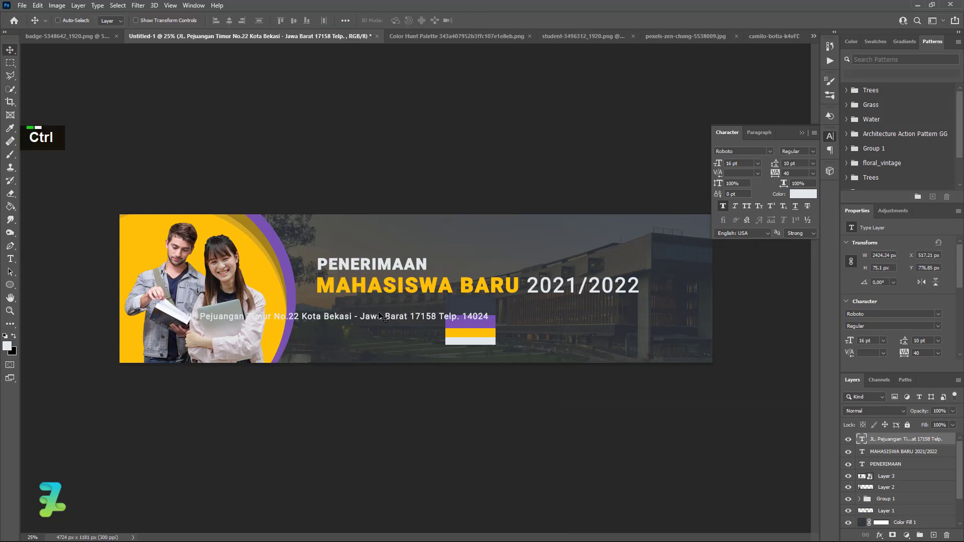
left_click_drag(380, 317, 511, 299)
left_click_drag(509, 300, 524, 299)
key("Down")
key("Down")
key("Down")
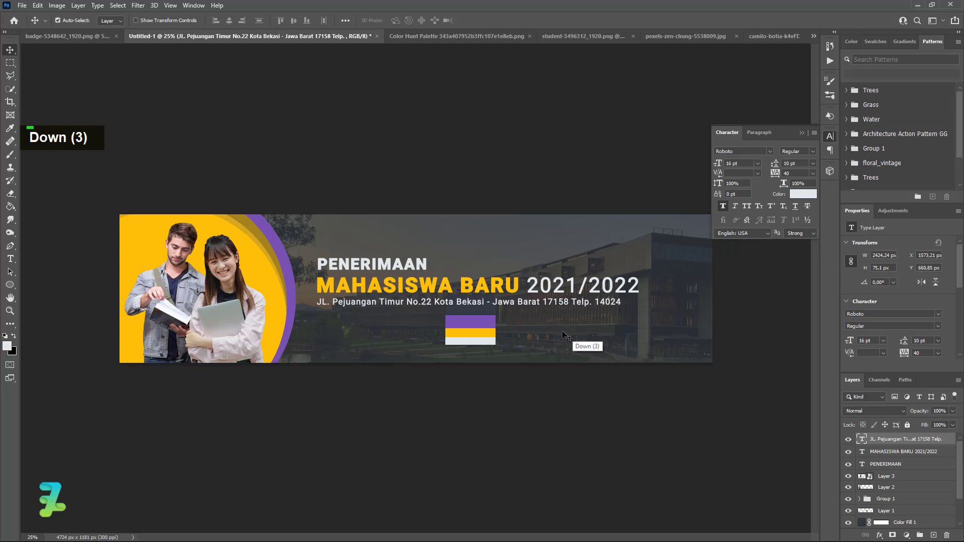
Step: Scale the address line down to about 76.45% and nudge it down slightly below the headline
key("ctrl+t")
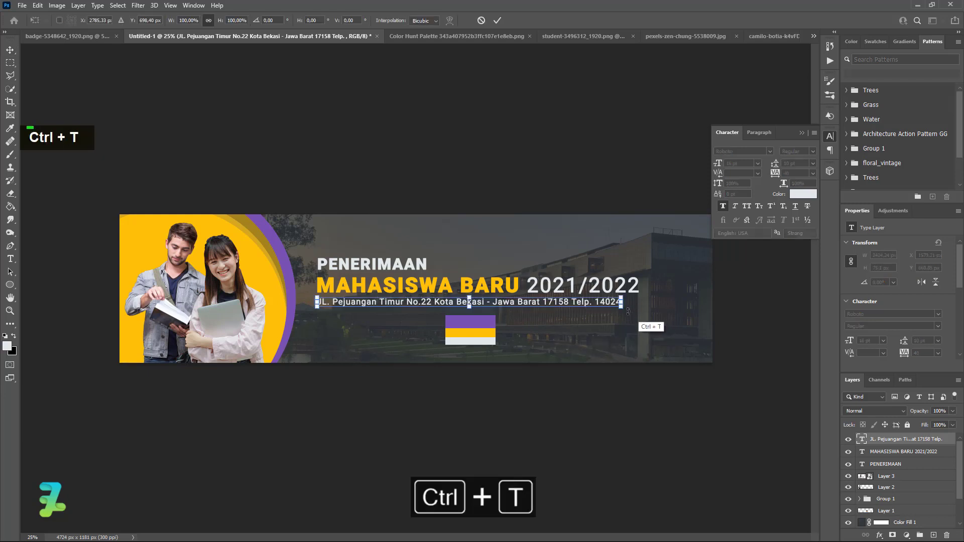
left_click_drag(624, 306, 552, 294)
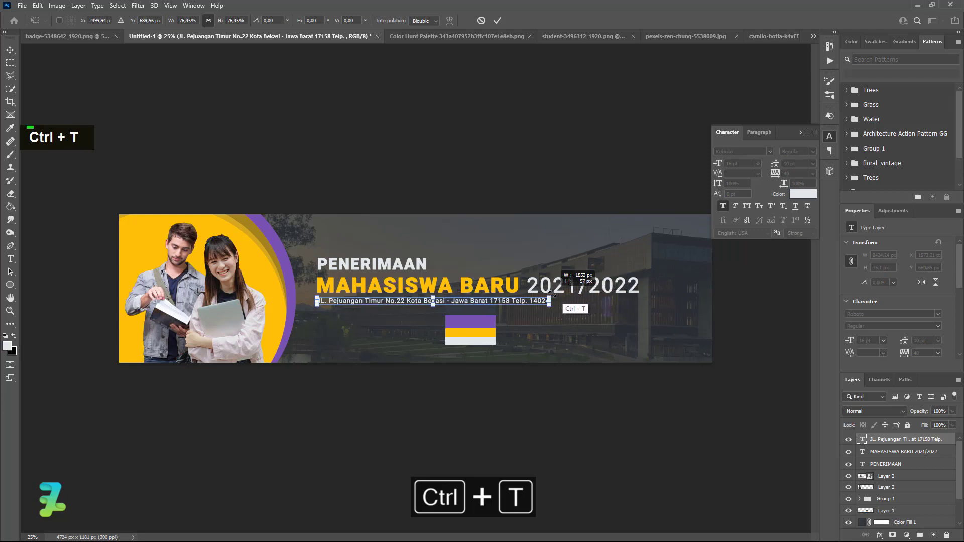
left_click(10, 49)
key("Down")
key("Down")
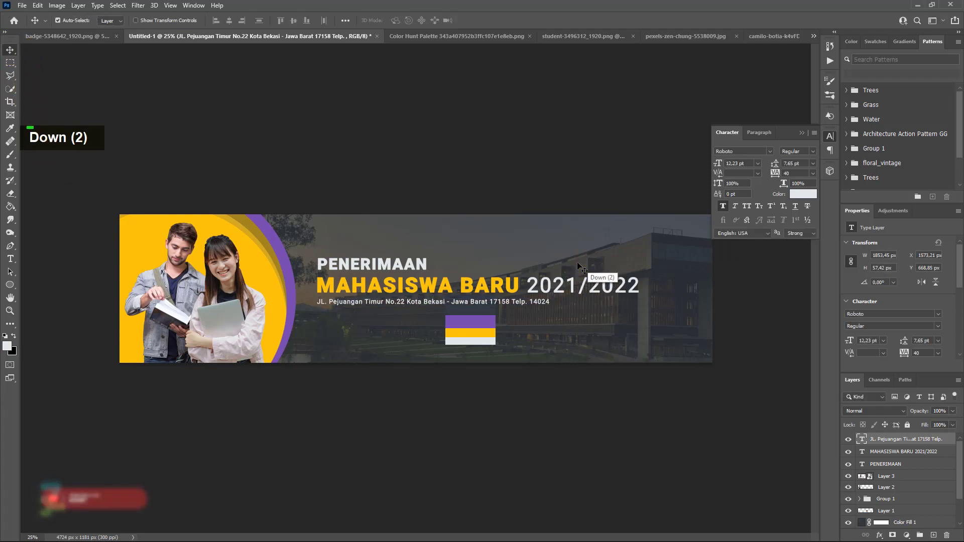
key("Up")
key("Down")
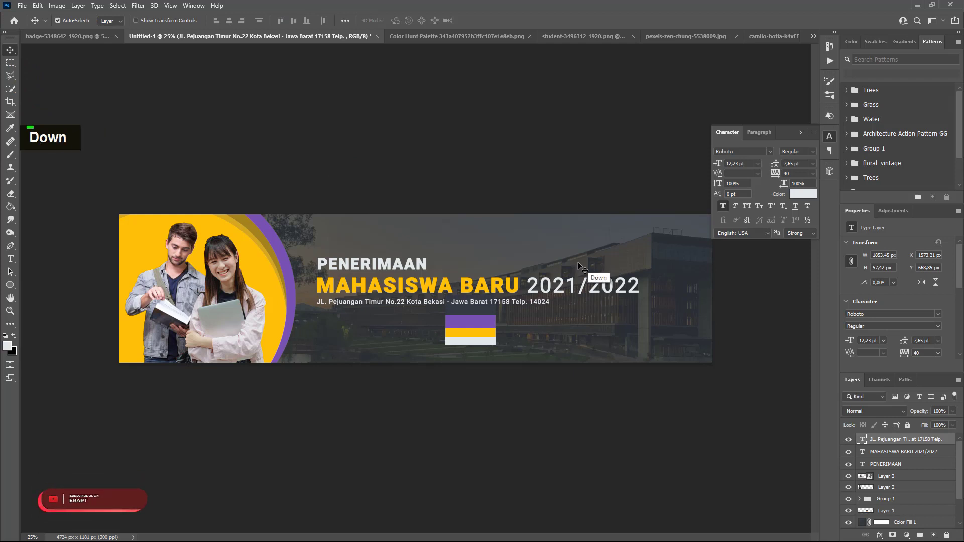
Step: On a new layer above Layer 1, draw a light gray rectangle about 4164 by 675 px overlapping the banner's lower edge
right_click(10, 285)
left_click(56, 275)
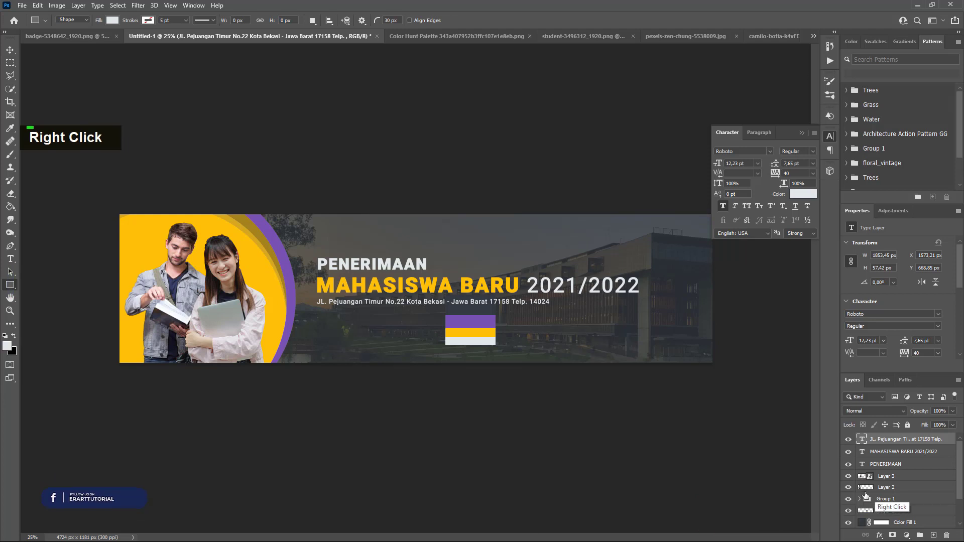
left_click(886, 510)
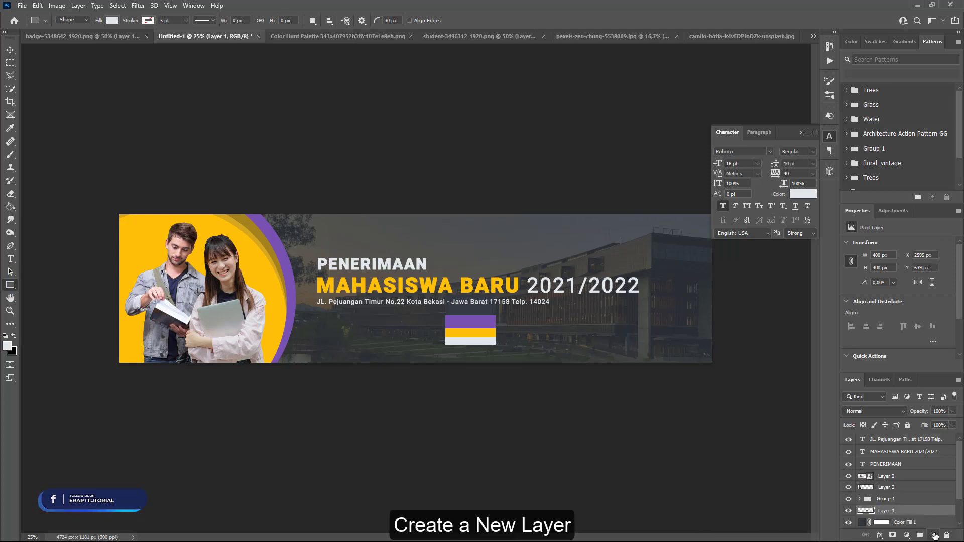
left_click(933, 535)
left_click_drag(765, 428, 243, 344)
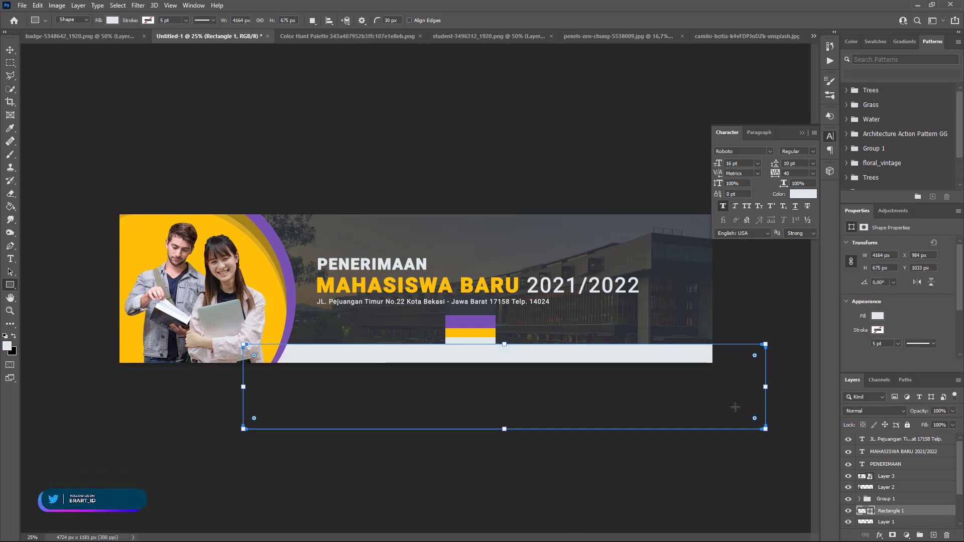
Step: Change the fill of the large rectangle along the banner's lower edge to dark gray, #343a40
left_click(877, 316)
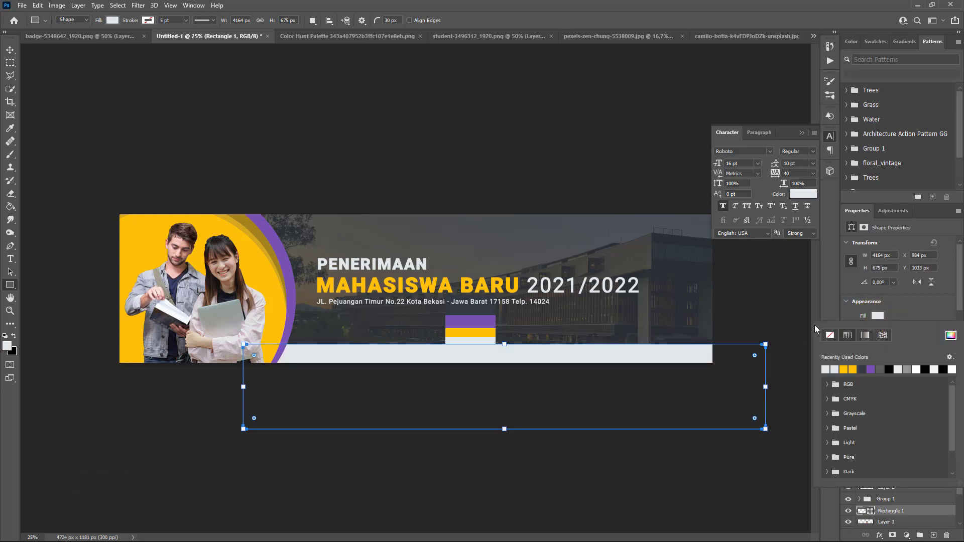
left_click(950, 335)
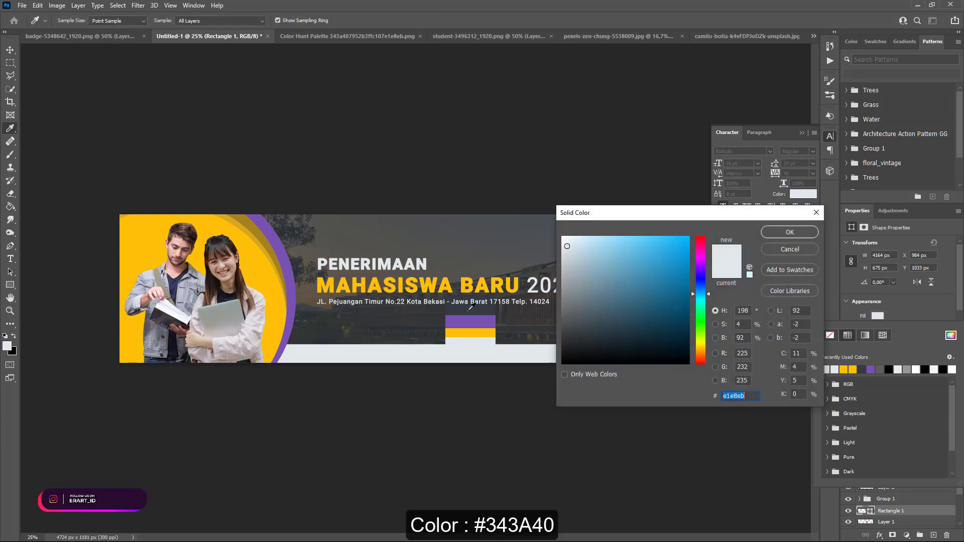
type("343a40")
left_click(788, 231)
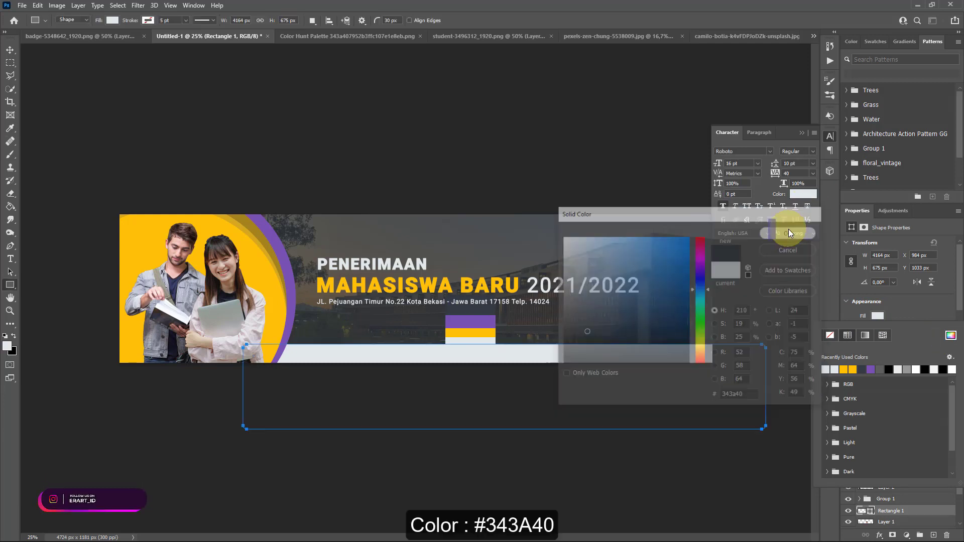
Step: Nudge the dark strip rectangle upward to Y 977 px so the strip along the banner's lower edge becomes taller
left_click(16, 51)
key("Up")
key("Up")
key("Up")
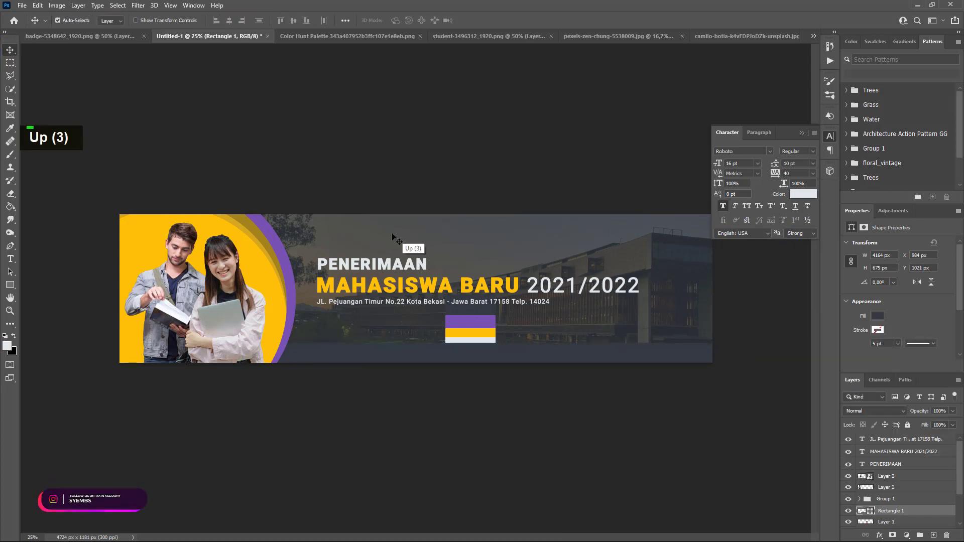
key("Up")
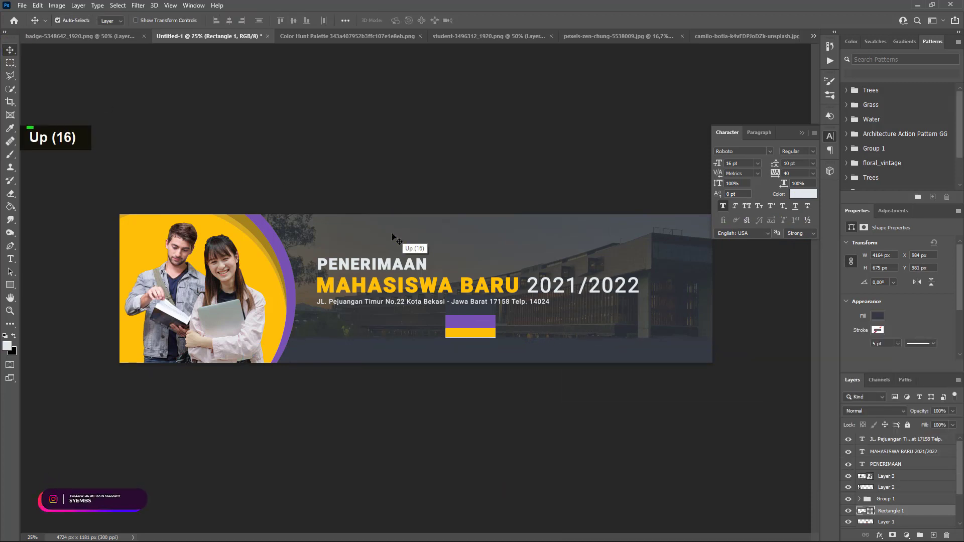
key("Up")
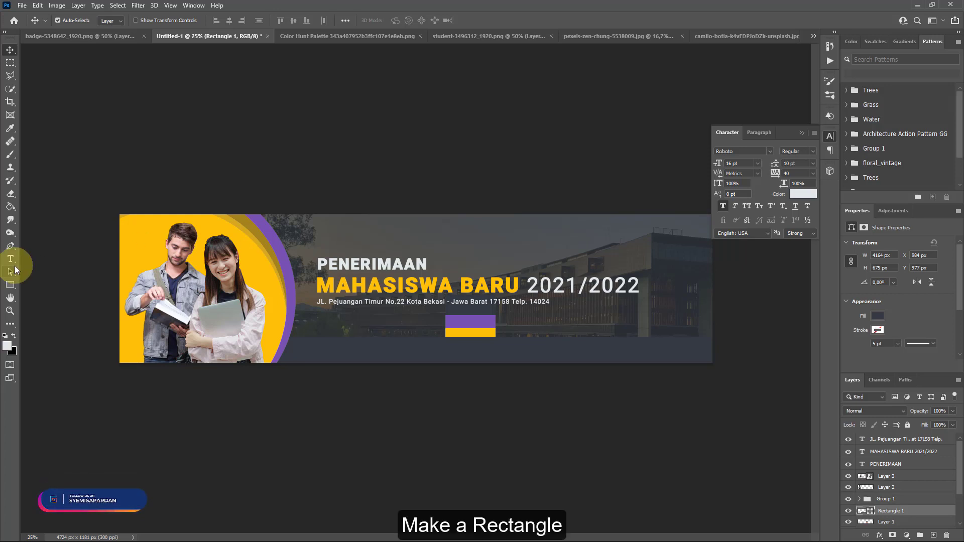
Step: On a new layer above Rectangle 1, draw a light gray rounded rectangle about 674 by 99 px inside the dark strip
left_click(10, 285)
right_click(10, 285)
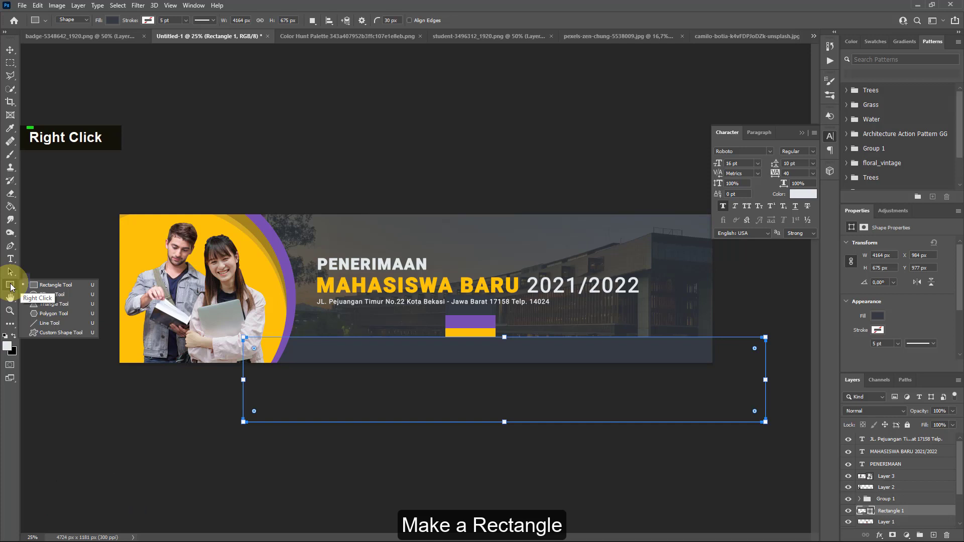
left_click(44, 286)
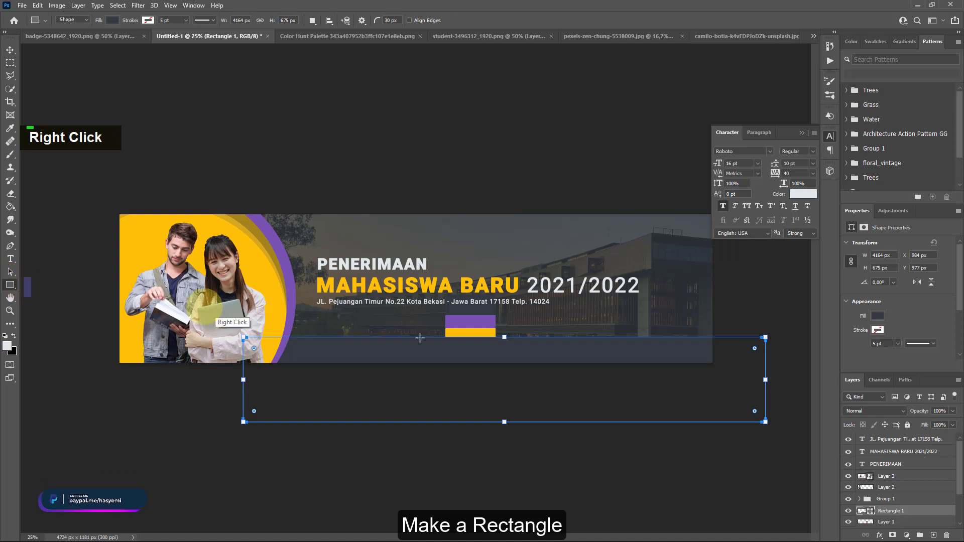
left_click(932, 535)
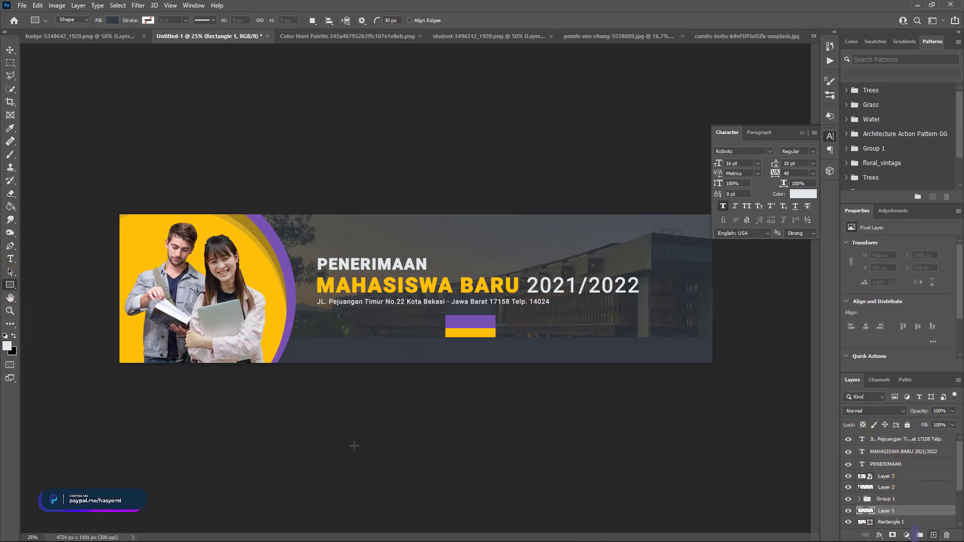
key("ctrl+equal")
key("ctrl+equal")
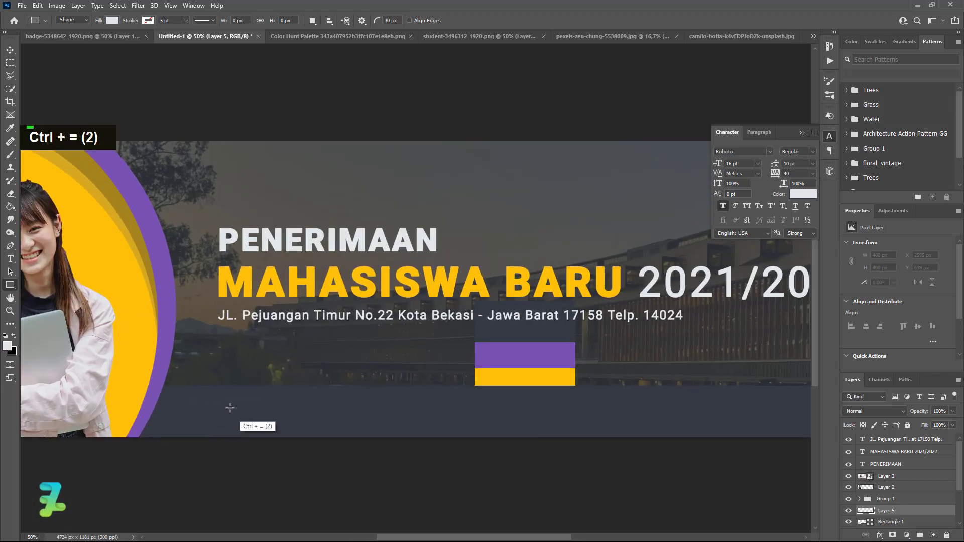
left_click_drag(225, 401, 395, 425)
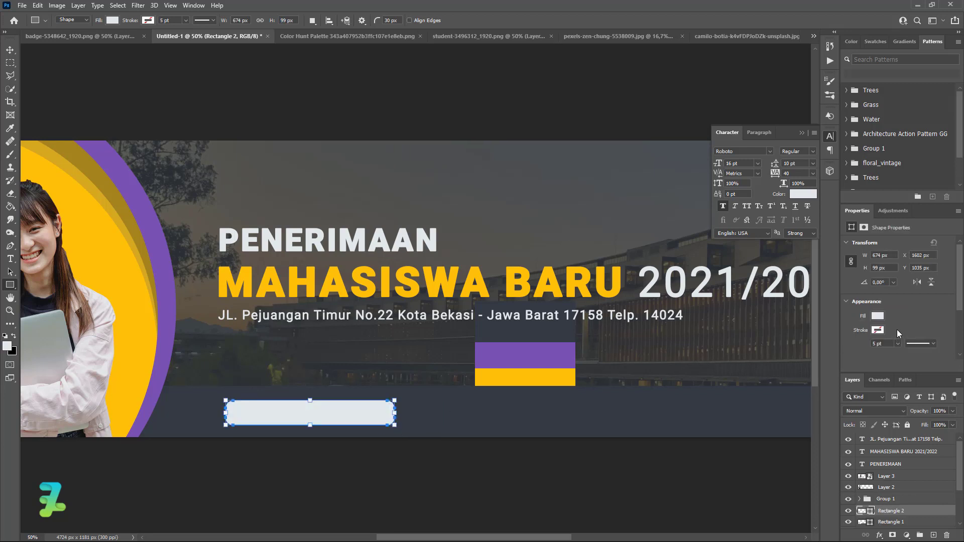
Step: Set the small rectangle's corner radii to 40 px and align its left edge with the address line above
scroll(901, 331, "down", 3)
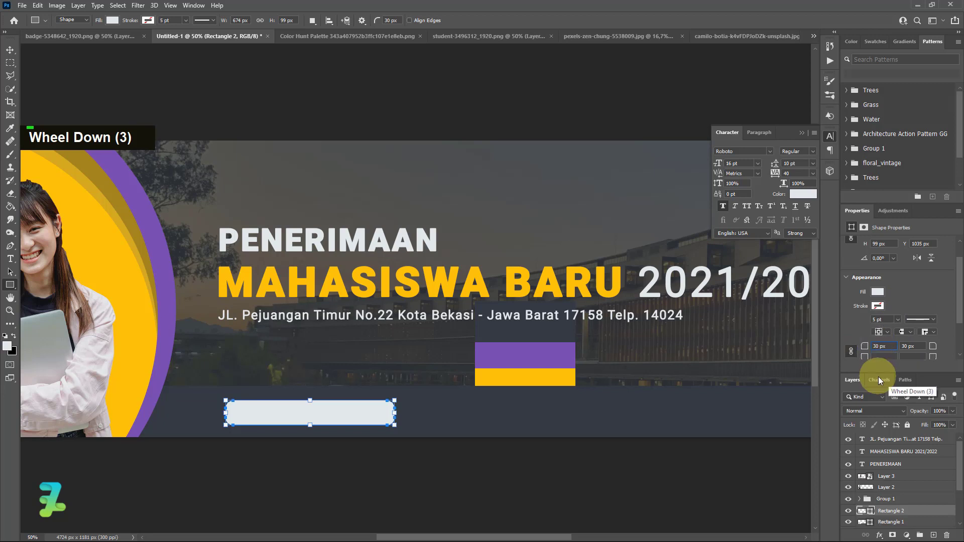
type("4")
key("BackSpace")
key("Return")
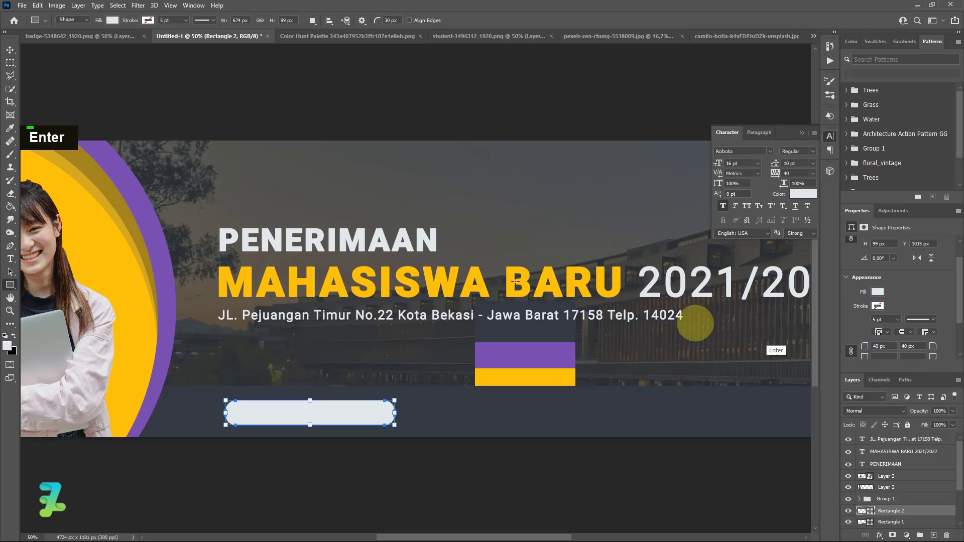
left_click(10, 50)
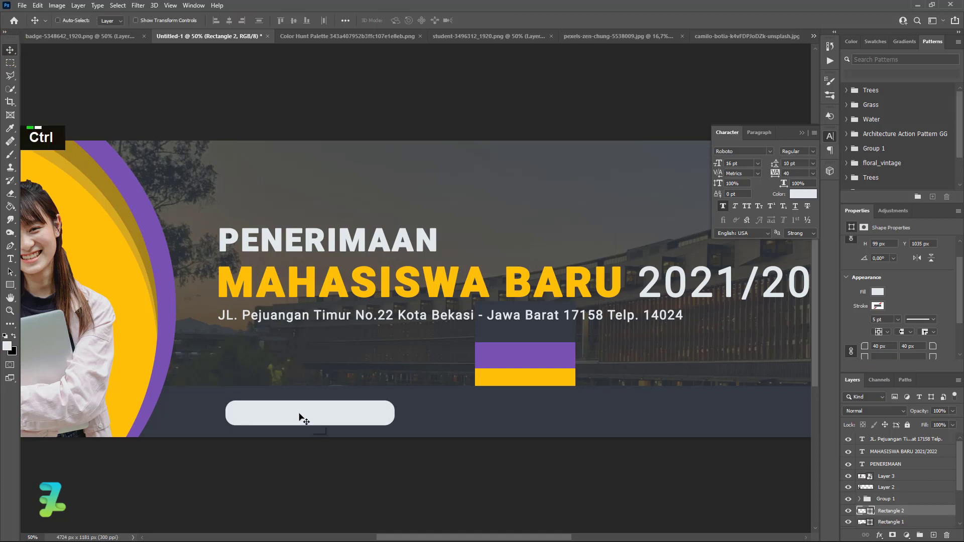
left_click_drag(301, 416, 292, 416)
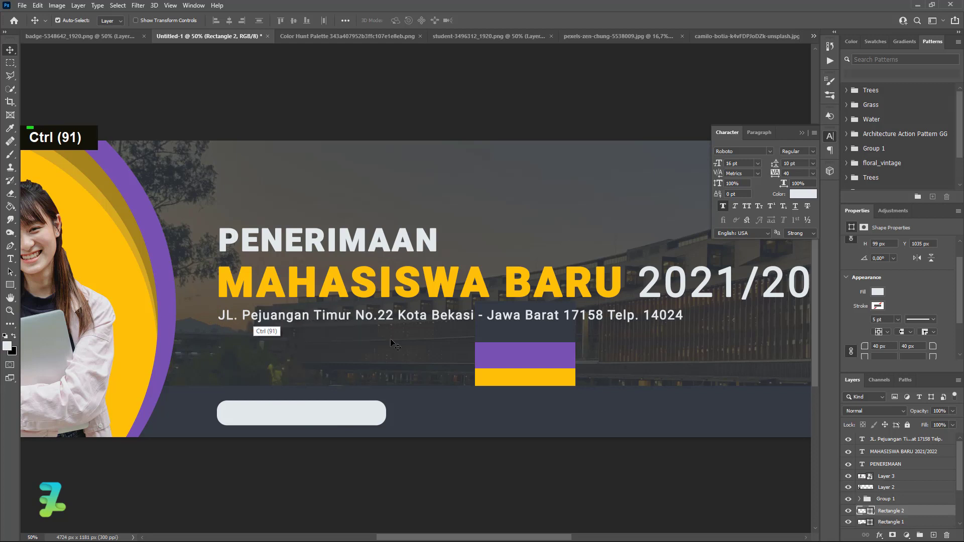
Step: Hide Layer 1 with the color palette swatch, and make Rectangle 2 the active layer
left_click(501, 363)
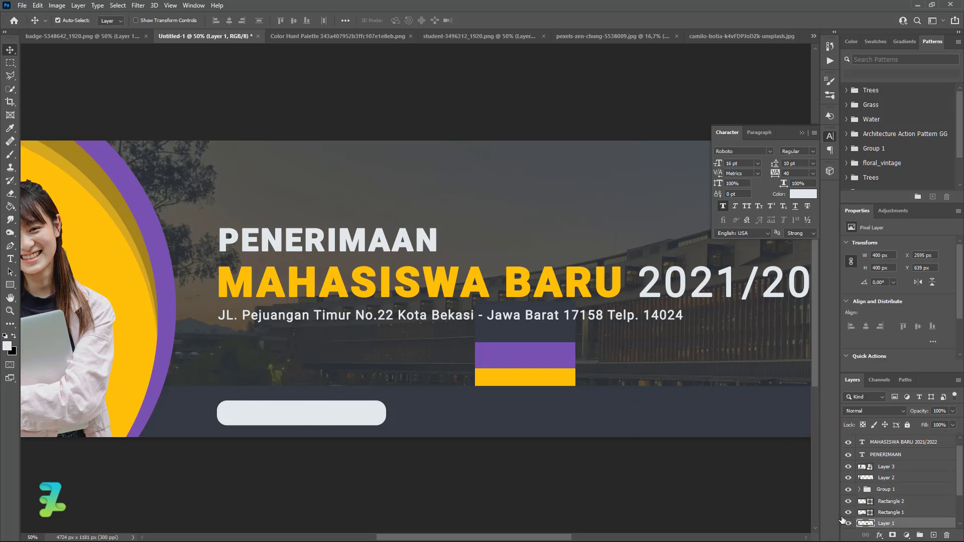
left_click(848, 523)
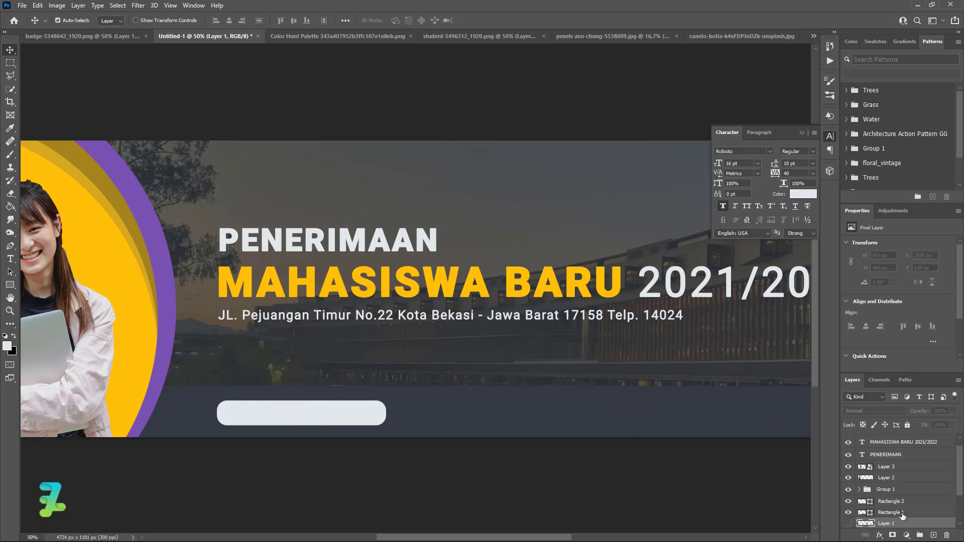
left_click(917, 504)
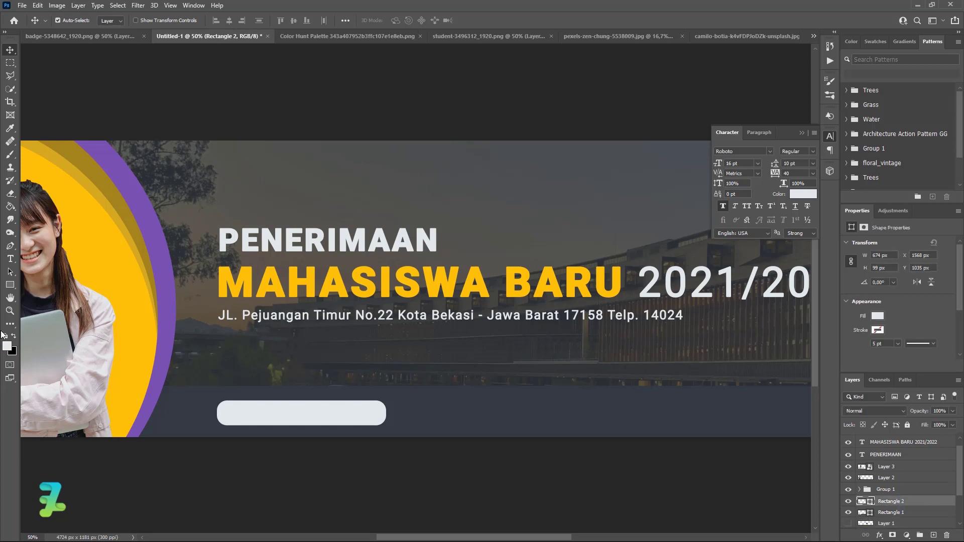
Step: Set the foreground color to the dark strip's gray, #343a40
key("i")
left_click(7, 346)
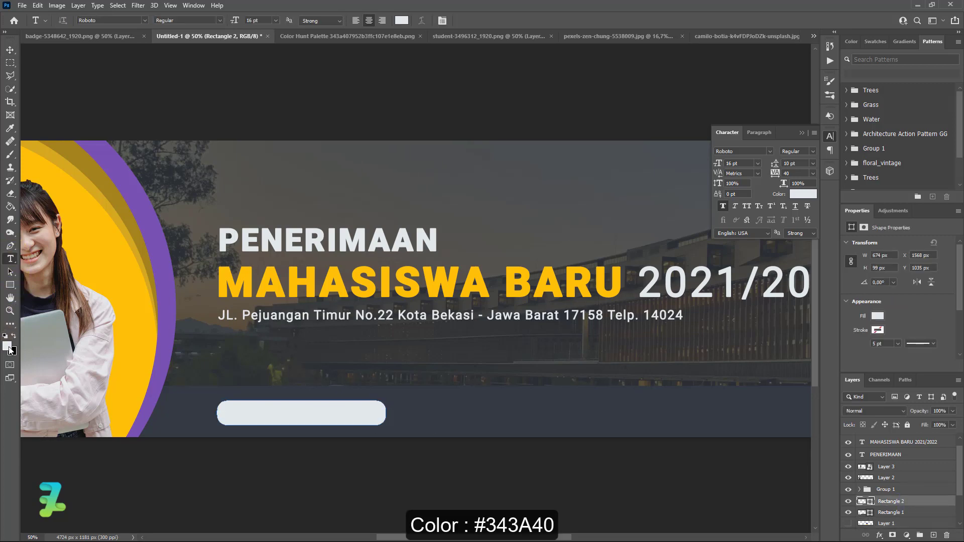
left_click(443, 399)
left_click(778, 235)
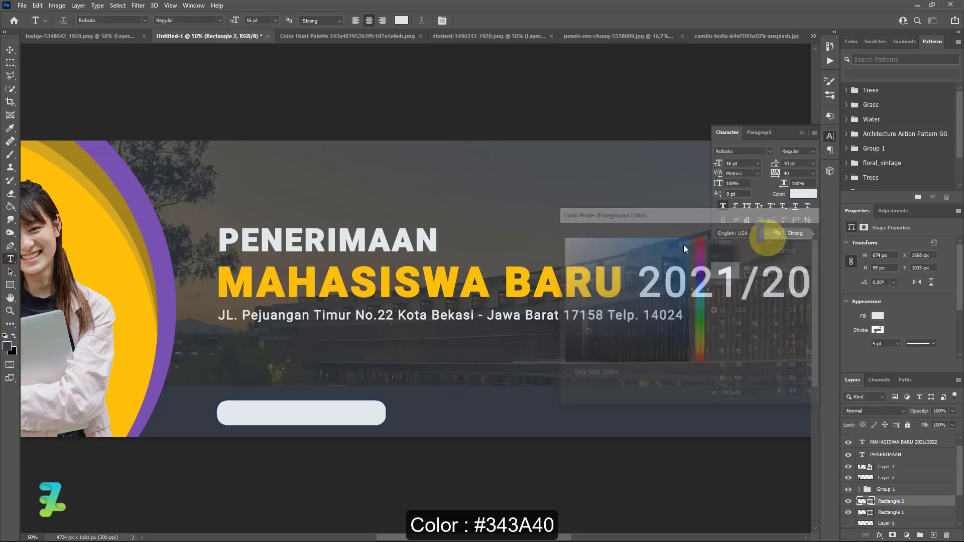
Step: Add a dark gray text layer reading "Gelombang Pertama" above the headline
key("t")
left_click(341, 200)
type("eg")
key("BackSpace")
key("BackSpace")
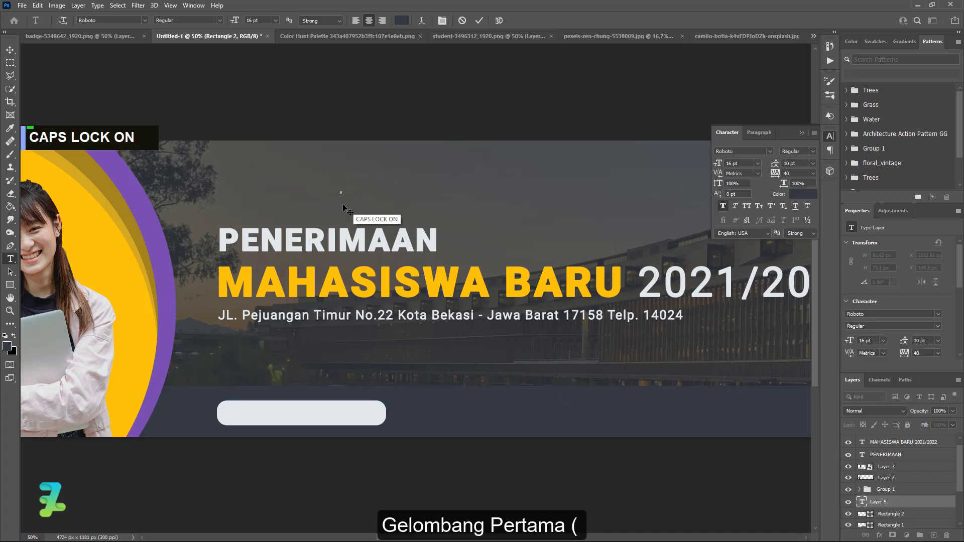
type("Gelop")
key("BackSpace")
type("omba")
key("BackSpace")
type("an")
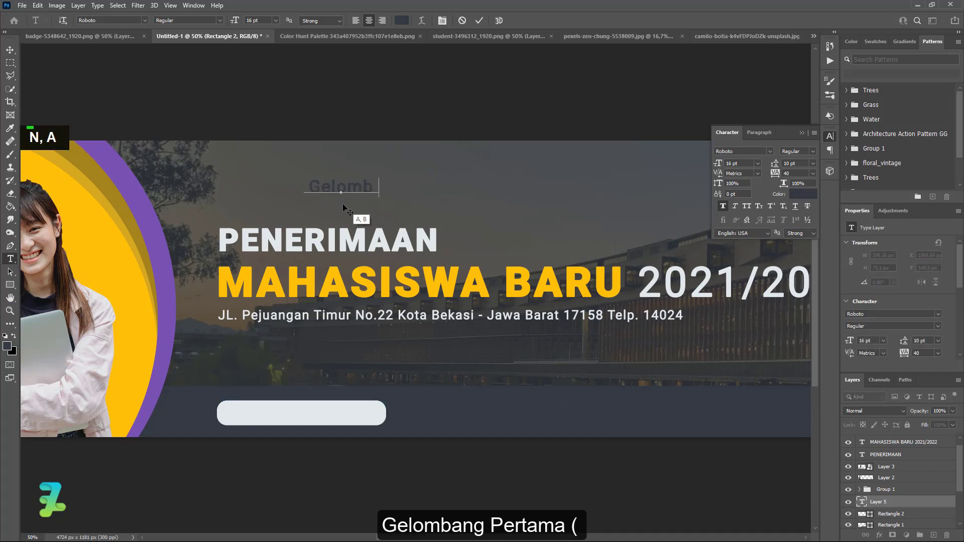
key("BackSpace")
key("BackSpace")
key("BackSpace")
key("BackSpace")
key("BackSpace")
type("mbang Pertama")
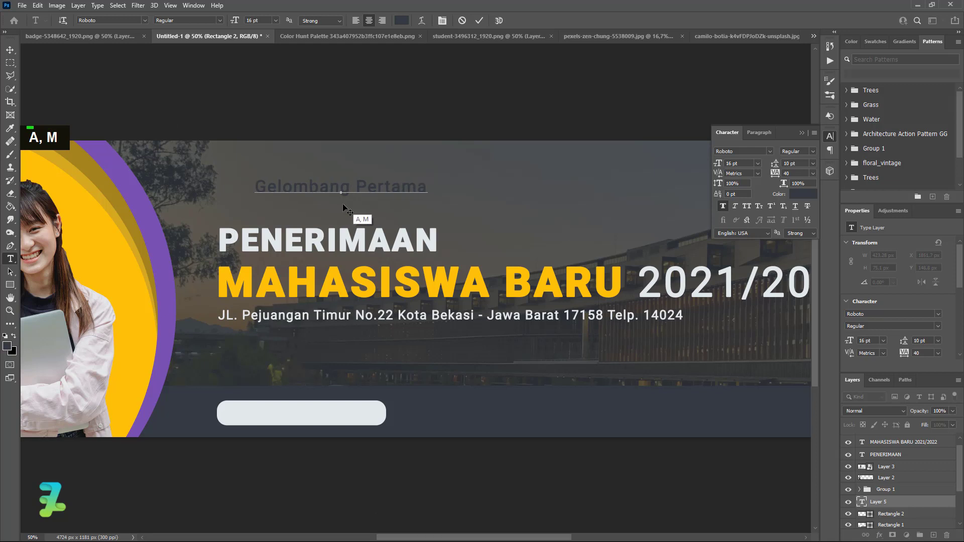
Step: Set the "Gelombang Pertama" text to 12 pt and move it onto the light gray pill in the strip
key("ctrl+a")
left_click(275, 21)
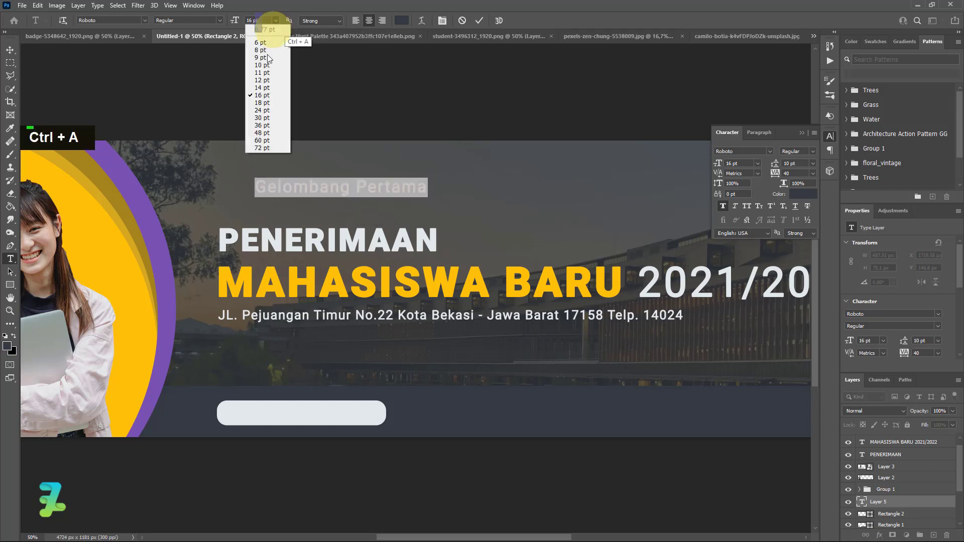
left_click(262, 80)
left_click(10, 50)
left_click(341, 165)
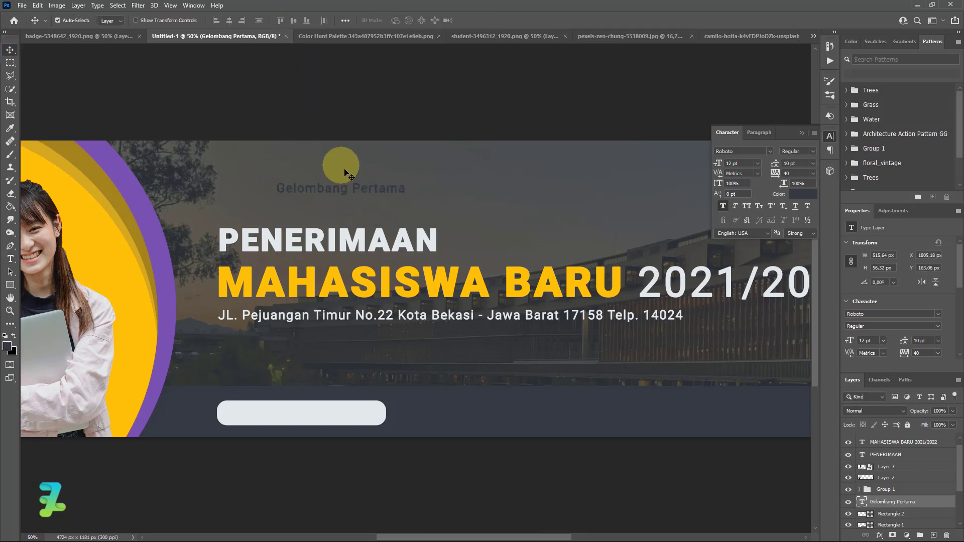
left_click_drag(344, 184, 305, 412)
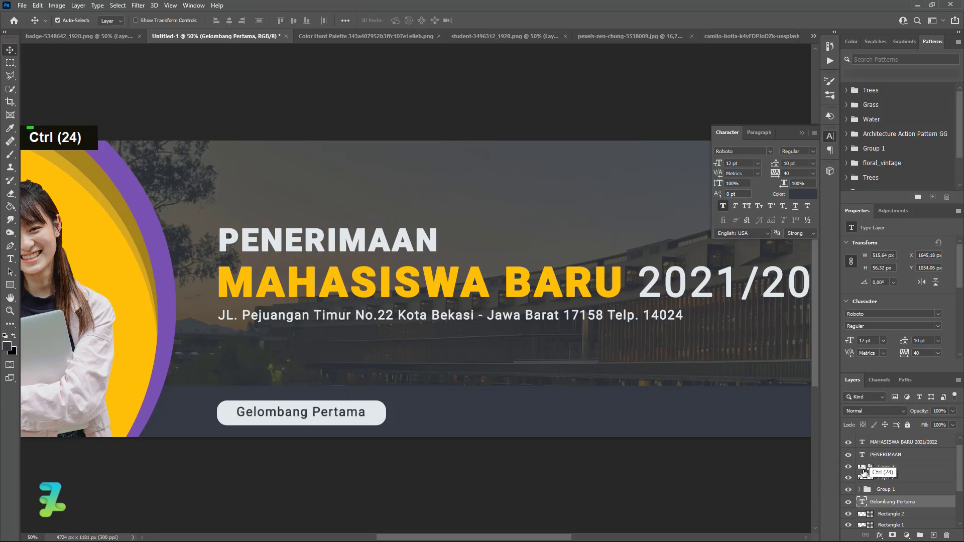
Step: Center the "Gelombang Pertama" text within a selection made from Rectangle 2, and deselect
left_click(861, 515, "ctrl")
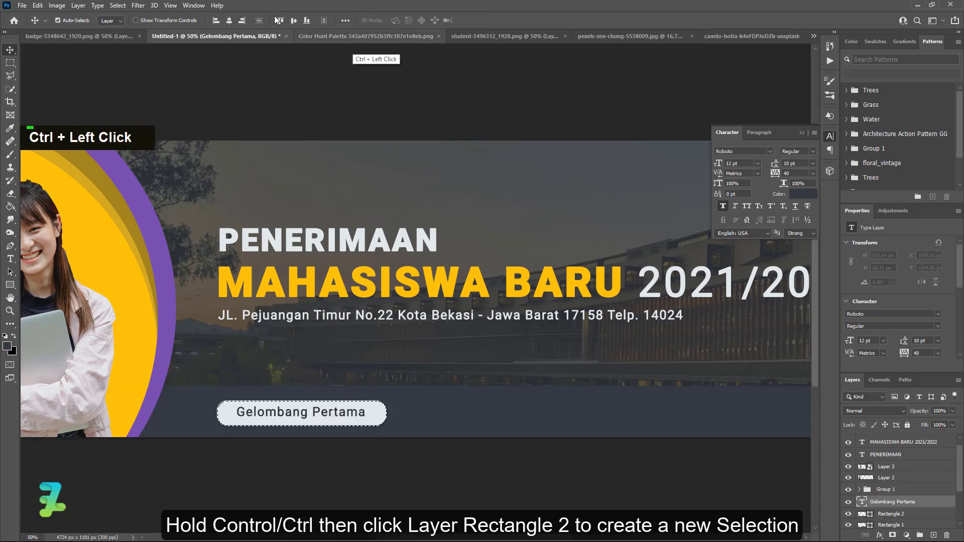
left_click(295, 21)
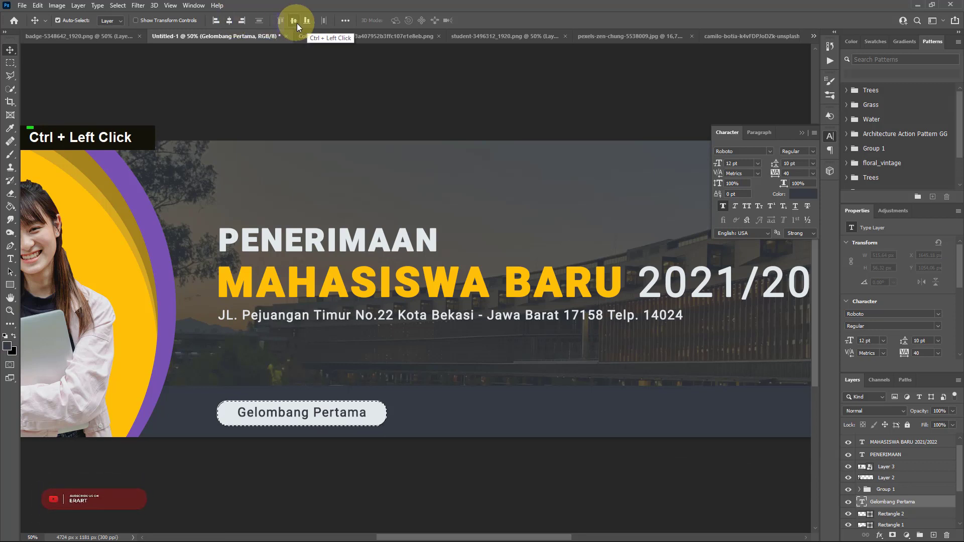
key("ctrl+d")
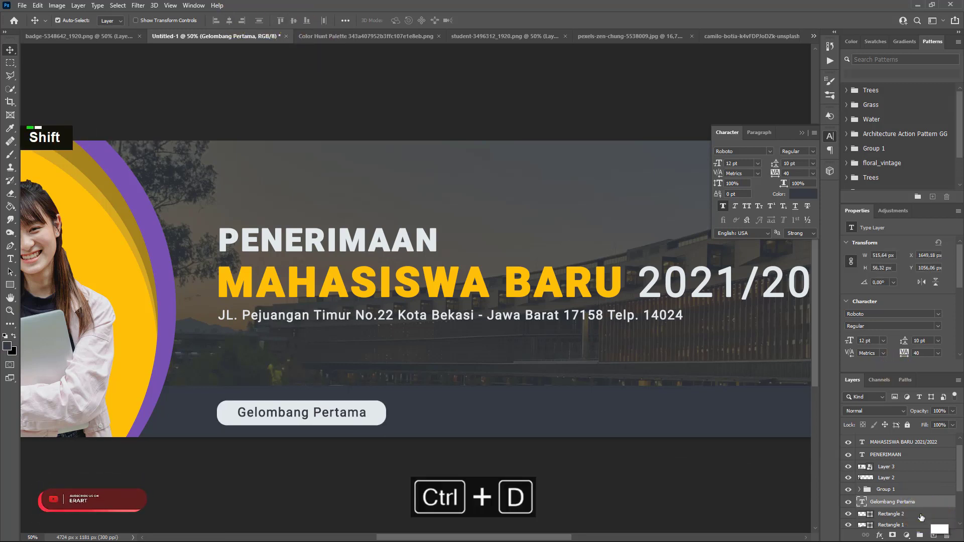
Step: Group the "Gelombang Pertama" text with its pill, duplicate the group, and place the copy to the right in the strip
left_click(921, 515, "shift")
key("ctrl+g")
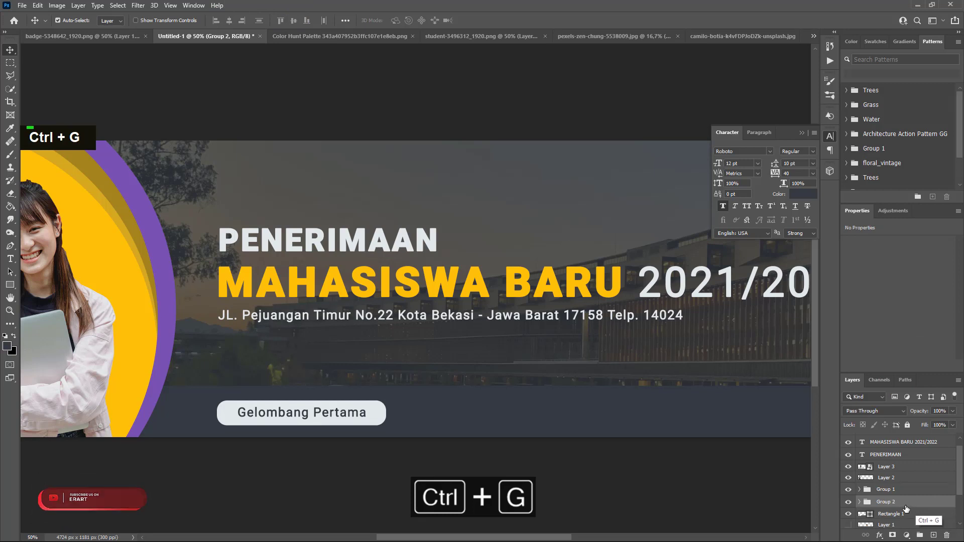
key("ctrl+j")
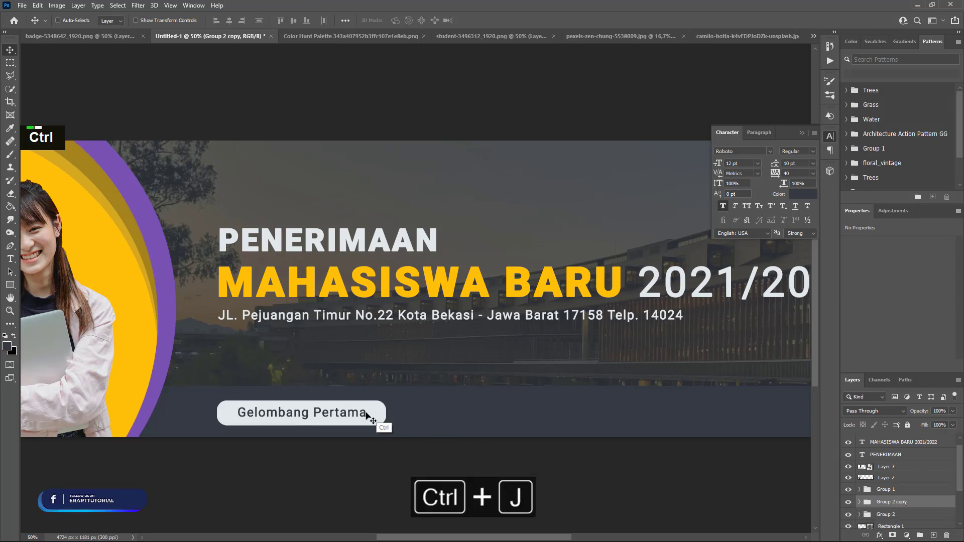
left_click_drag(366, 416, 558, 416)
Step: Change the text in the duplicated pill group to "Gelombang Kedua"
left_click(860, 501)
scroll(865, 500, "down", 2)
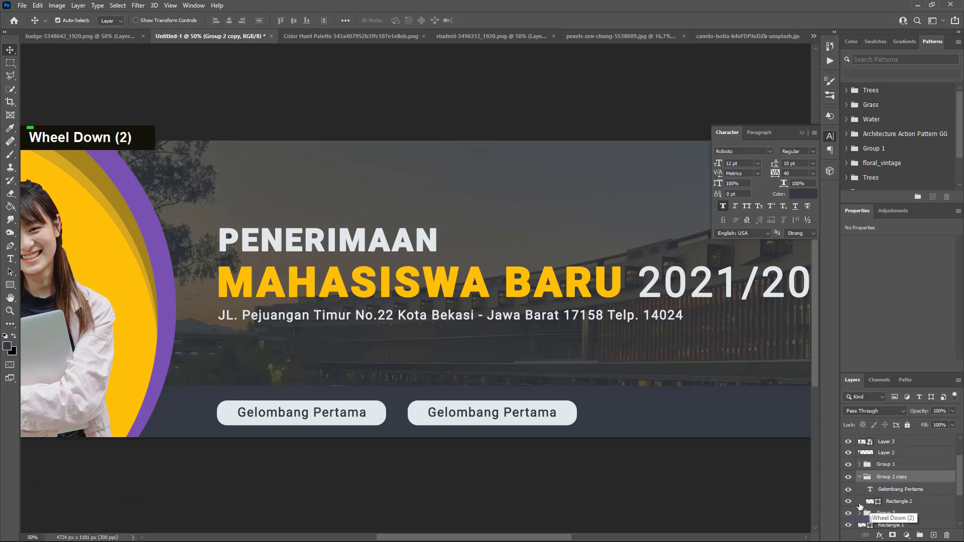
double_click(871, 490)
key("Right")
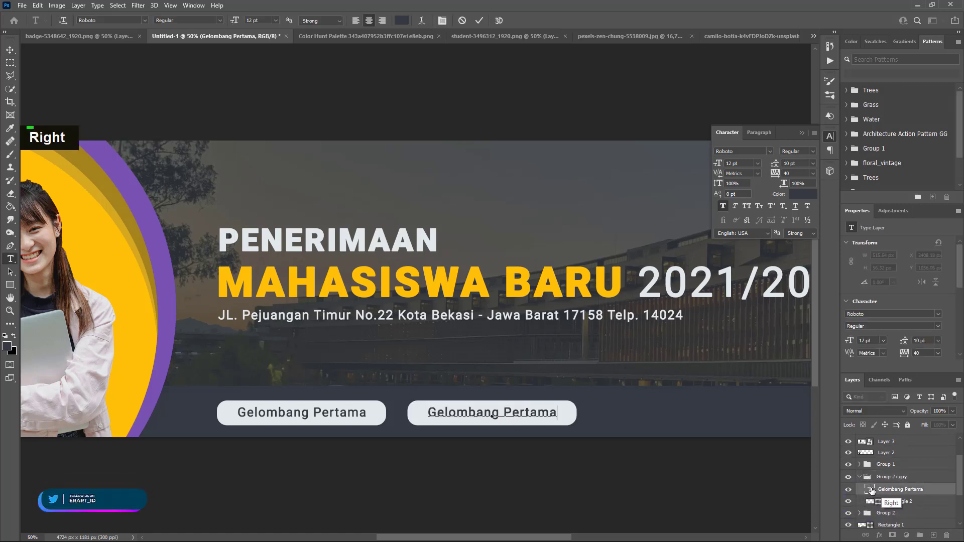
key("BackSpace")
key("BackSpace")
key("BackSpace")
key("BackSpace")
key("BackSpace")
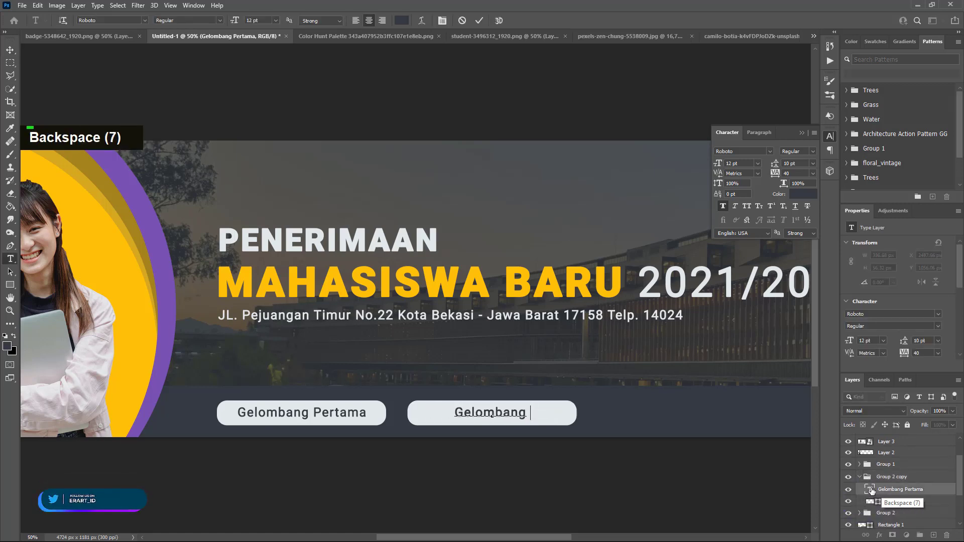
type("Ked")
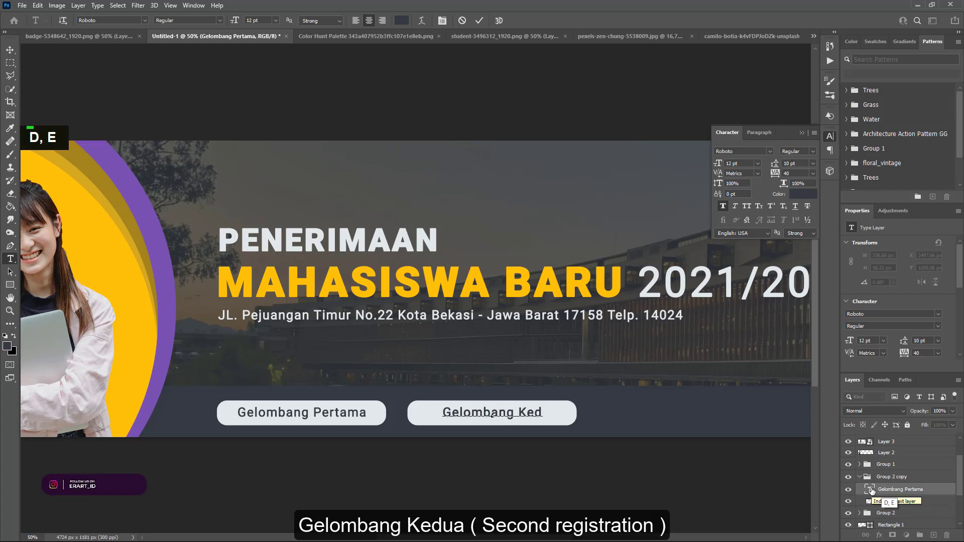
type("ua")
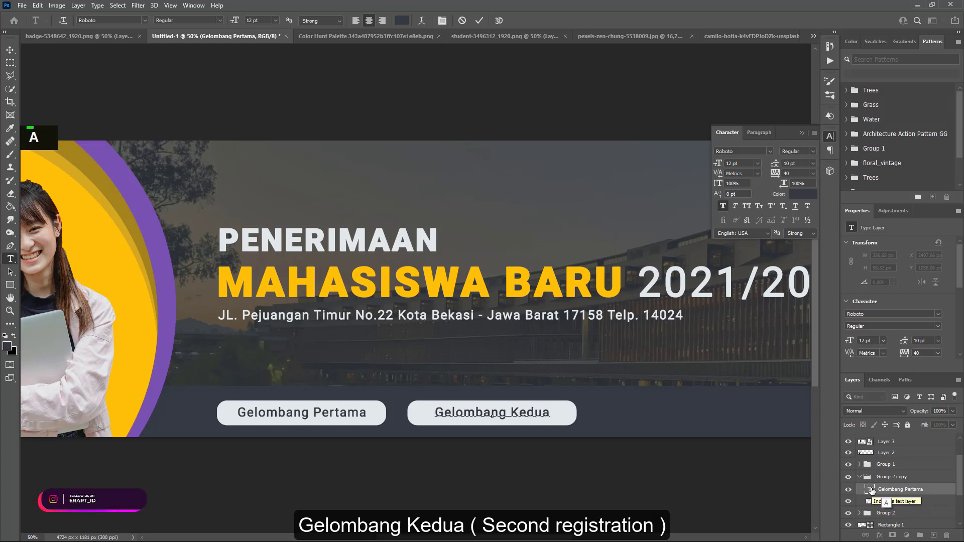
left_click(13, 48)
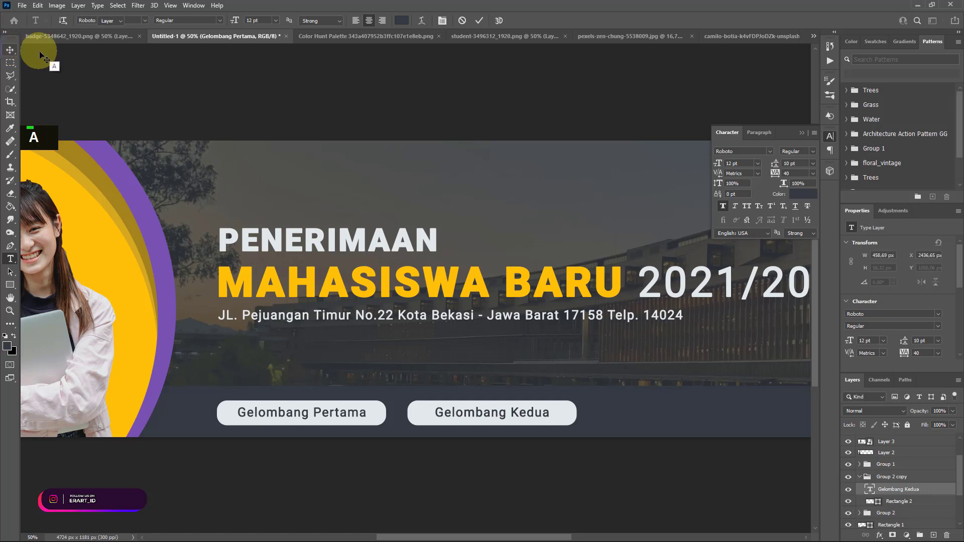
Step: Center the "Gelombang Kedua" text within a selection made from its Rectangle 2 pill, deselect, and collapse the group
left_click(870, 501, "ctrl")
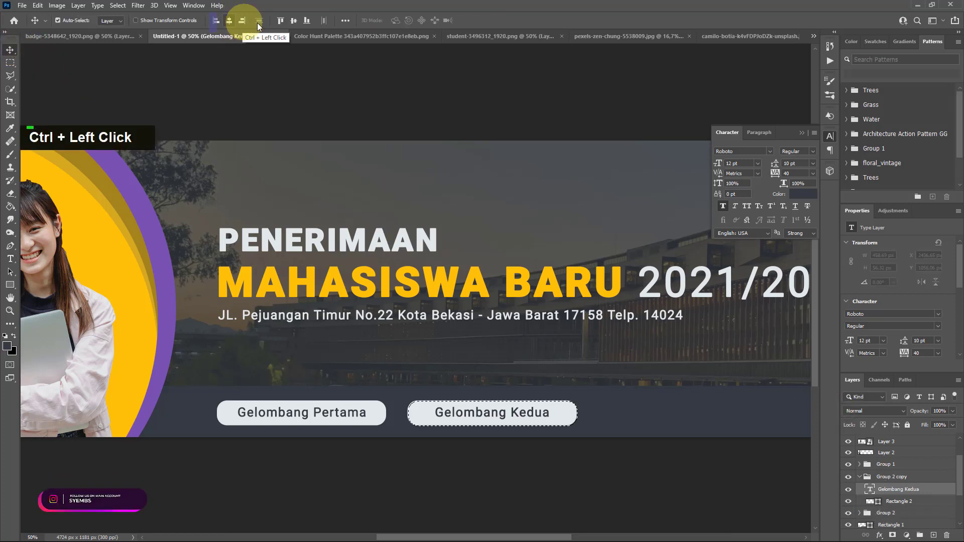
key("ctrl+d")
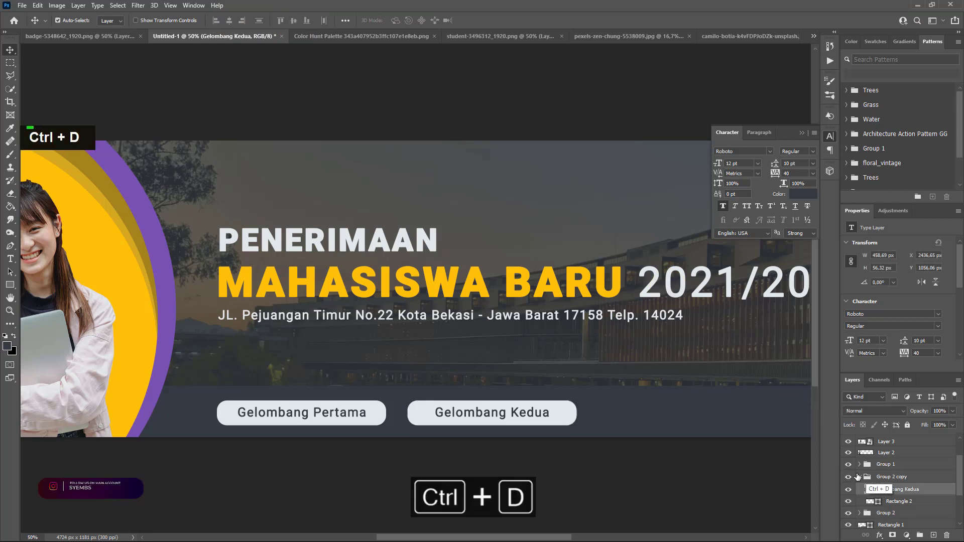
left_click(859, 477)
Step: Move the "Gelombang Kedua" group farther right along the strip, leaving room for a date between the two pills
scroll(588, 394, "down", 4)
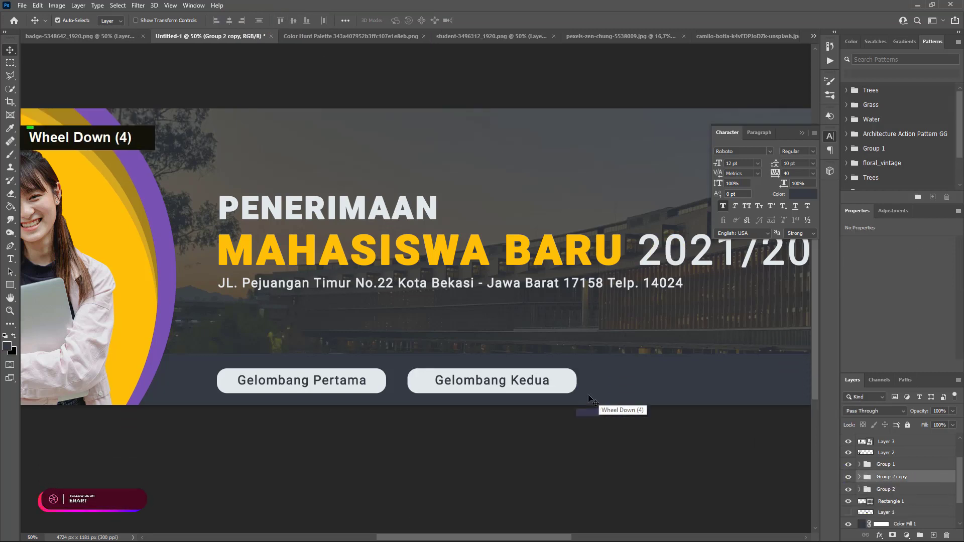
scroll(588, 394, "up", 4)
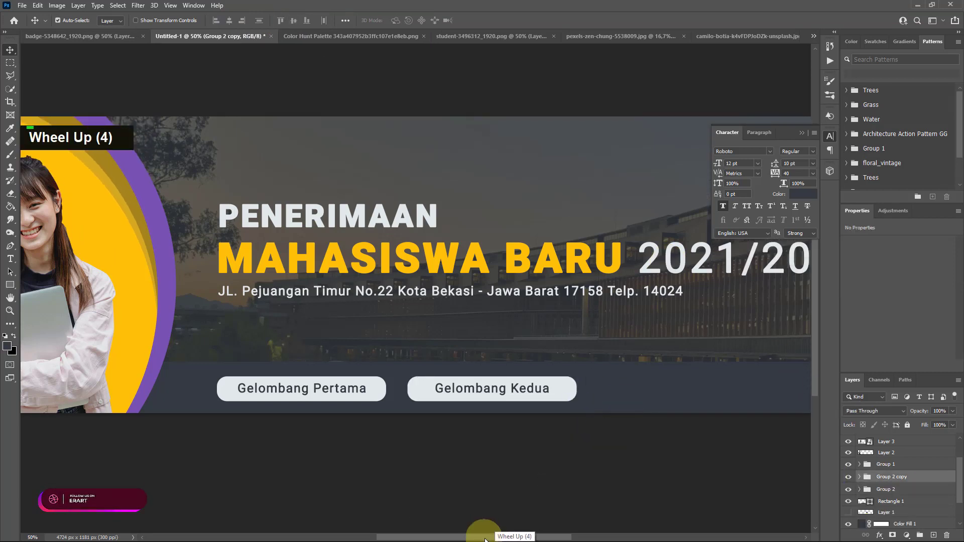
left_click_drag(484, 540, 516, 540)
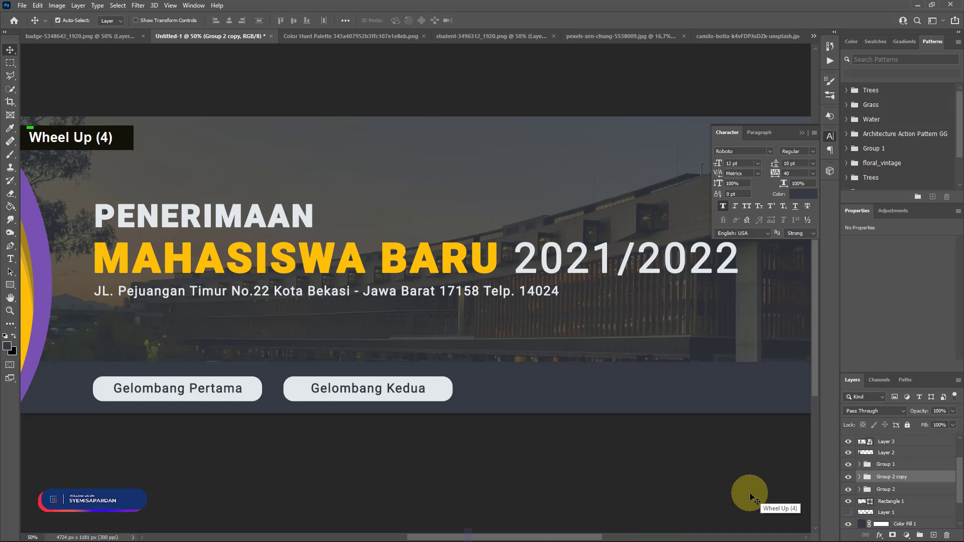
left_click_drag(387, 393, 629, 391)
key("shift")
key("shift")
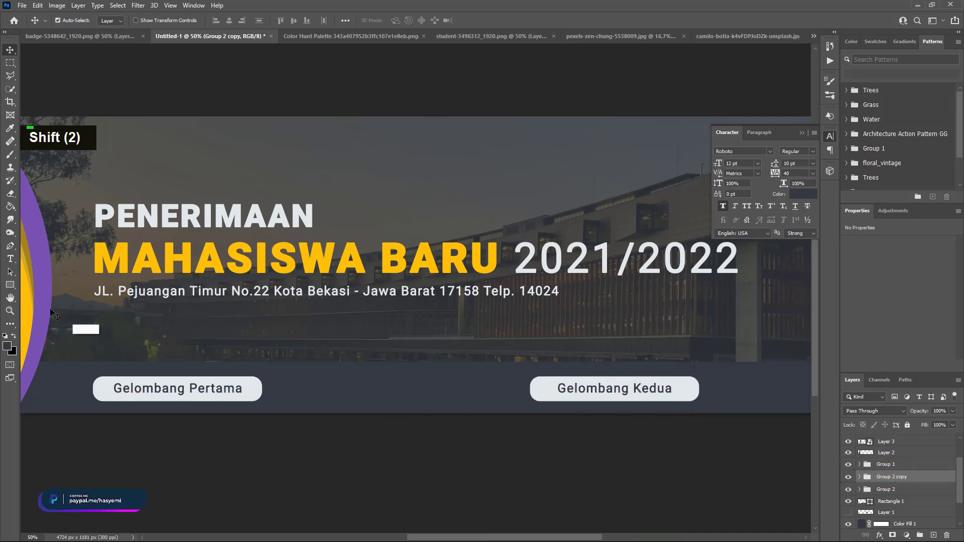
Step: Add a placeholder text layer in the pill's light gray, #E1E8EB, and move it between the two pills
left_click(9, 260)
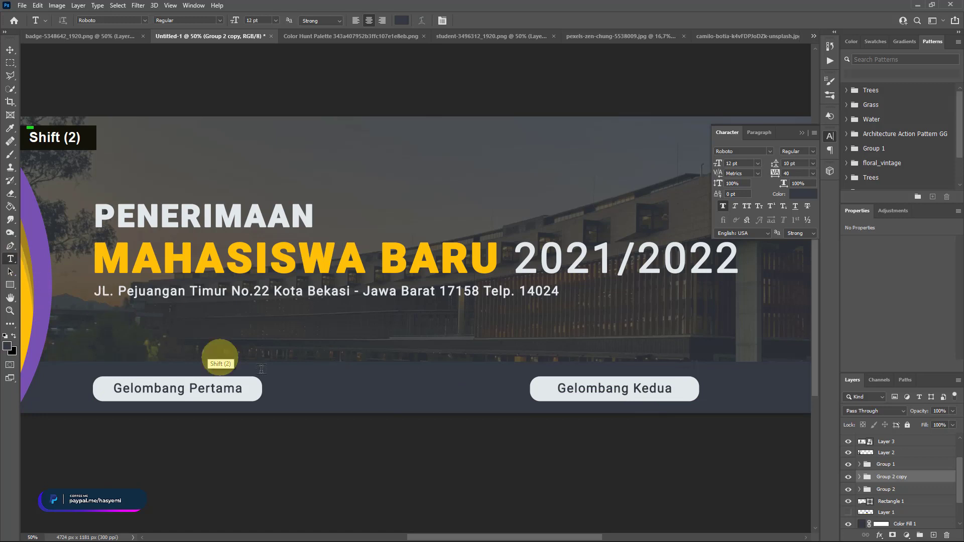
left_click(284, 389)
left_click(7, 345)
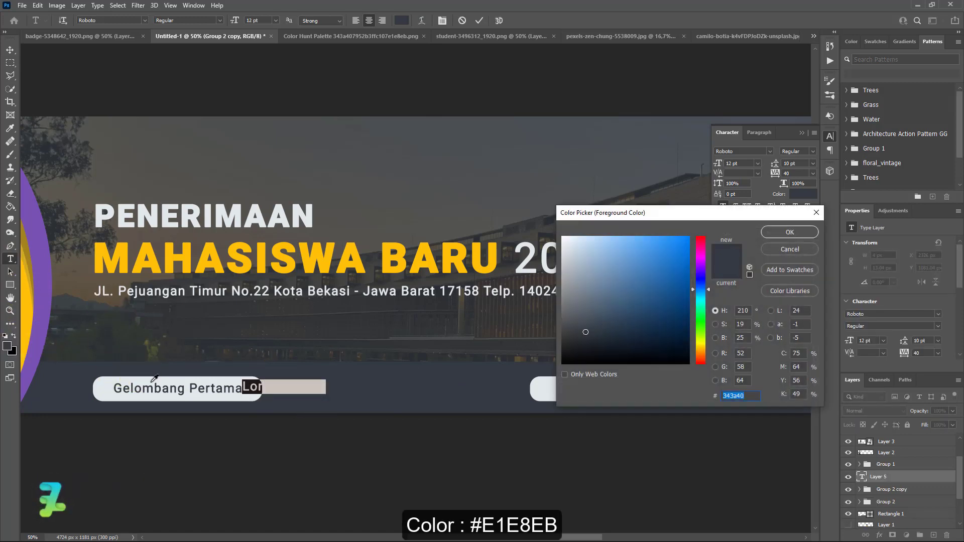
left_click(772, 235)
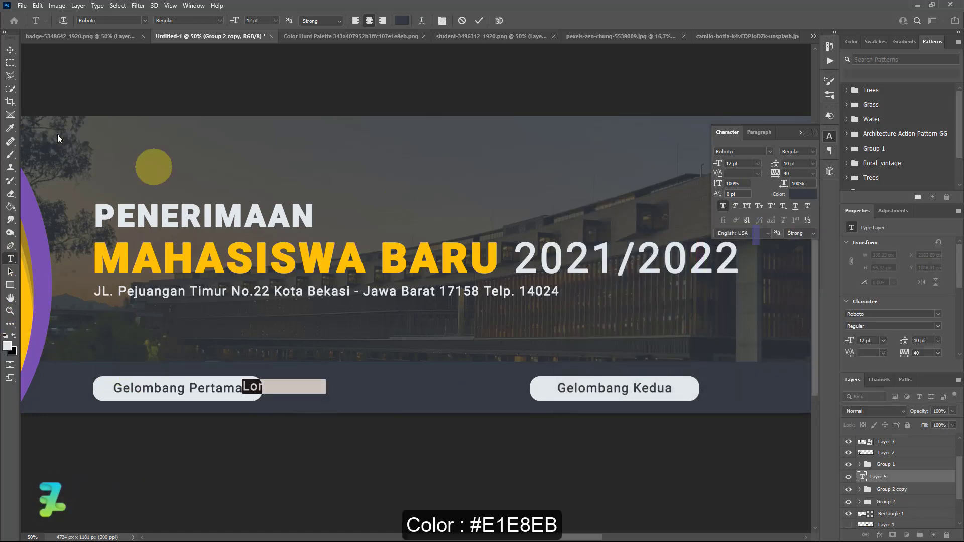
left_click(10, 50)
left_click_drag(284, 391, 320, 395)
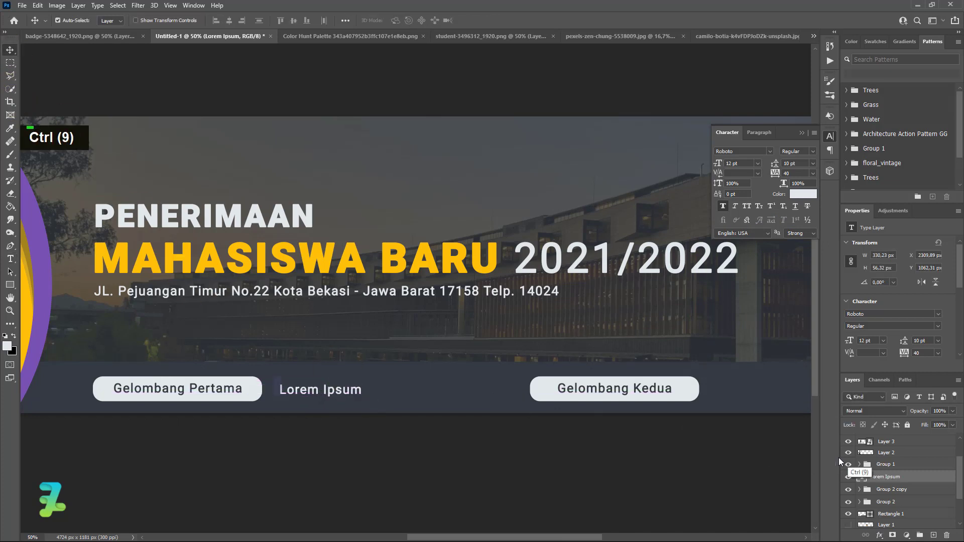
Step: Replace the "Lorem Ipsum" placeholder text with "05 Sept - 12 Oktober 2021"
double_click(862, 476)
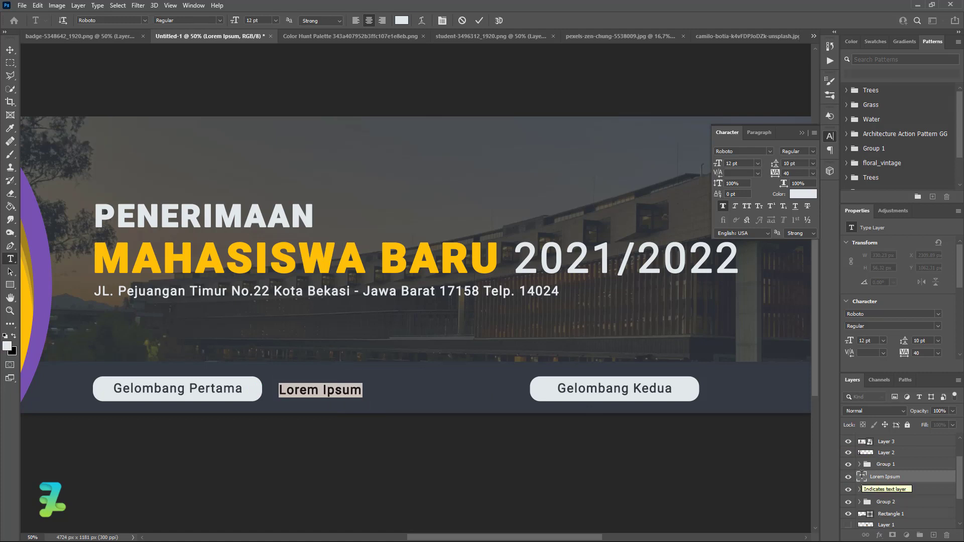
type("0")
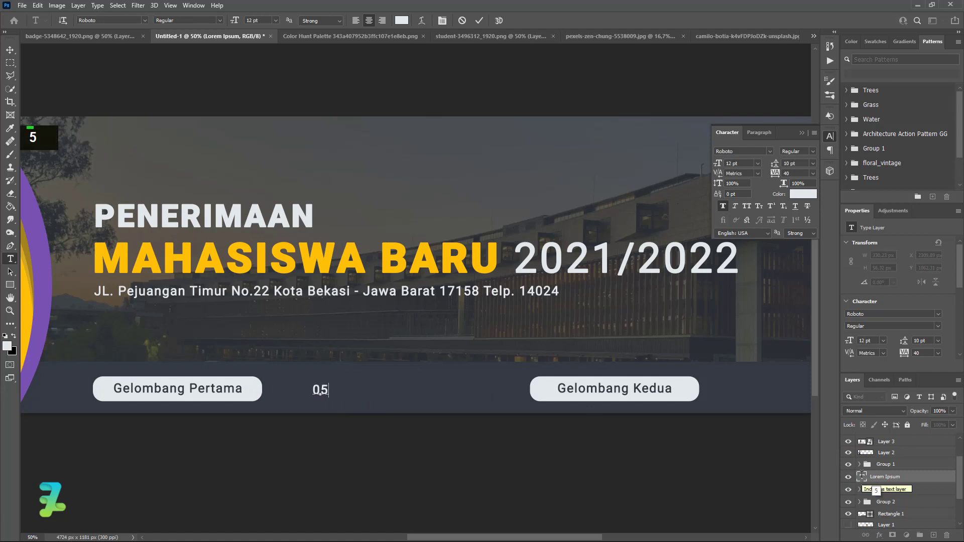
type("5")
key("Caps_Lock")
type("S")
key("Caps_Lock")
type("ep")
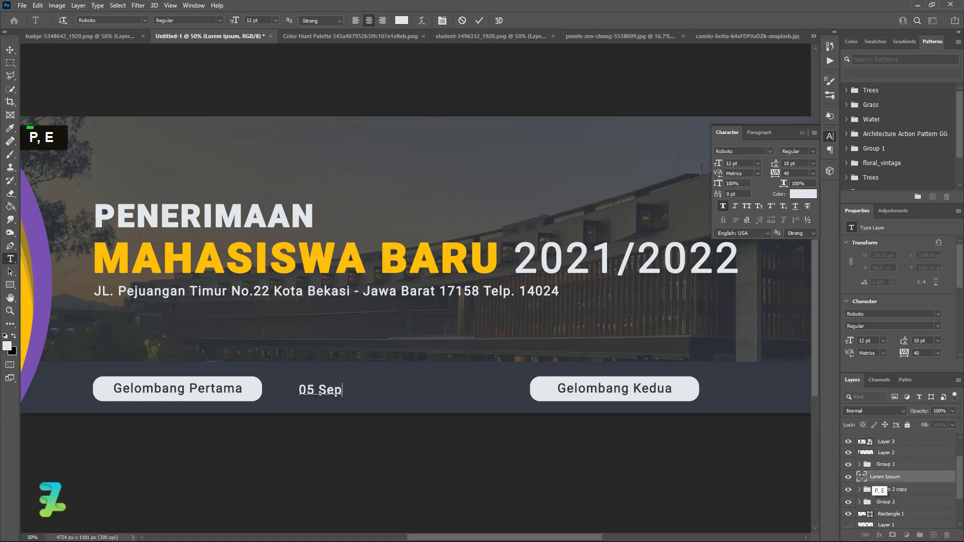
type("t -")
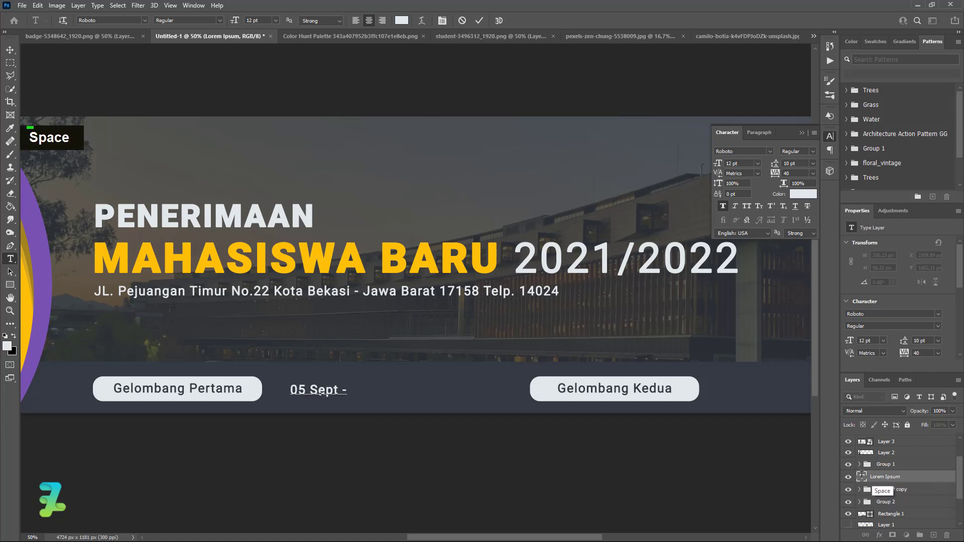
type(" 122")
key("BackSpace")
key("BackSpace")
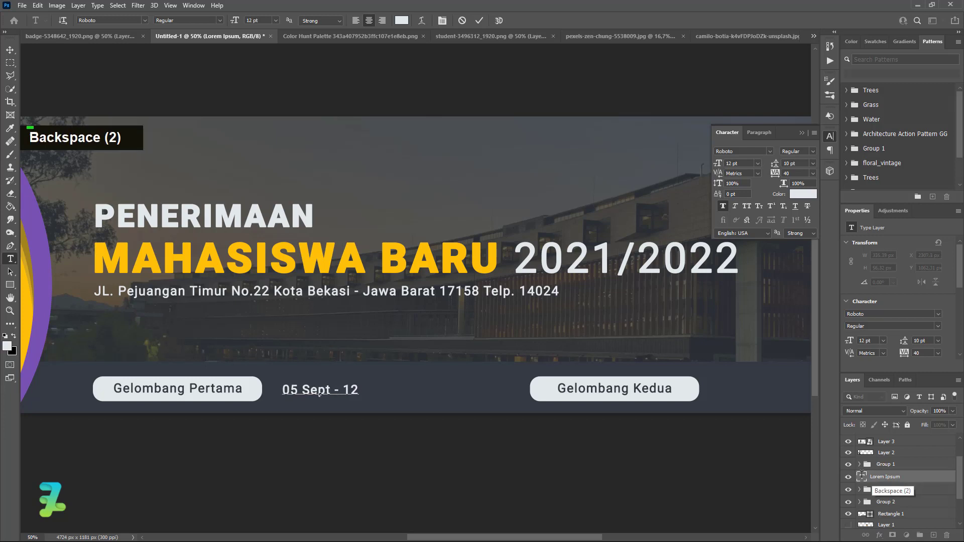
key("Caps_Lock")
type("O")
key("Caps_Lock")
type("ktov")
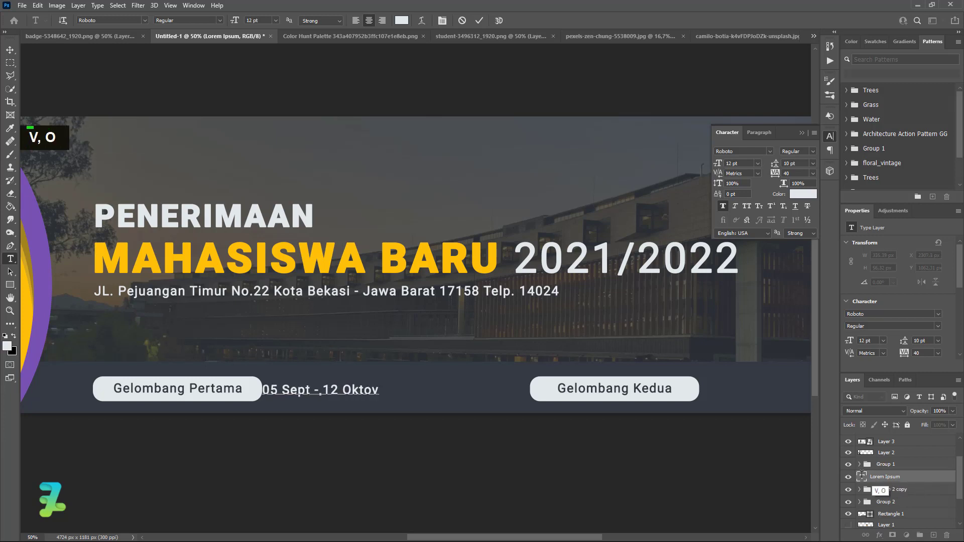
key("BackSpace")
type("ber 2")
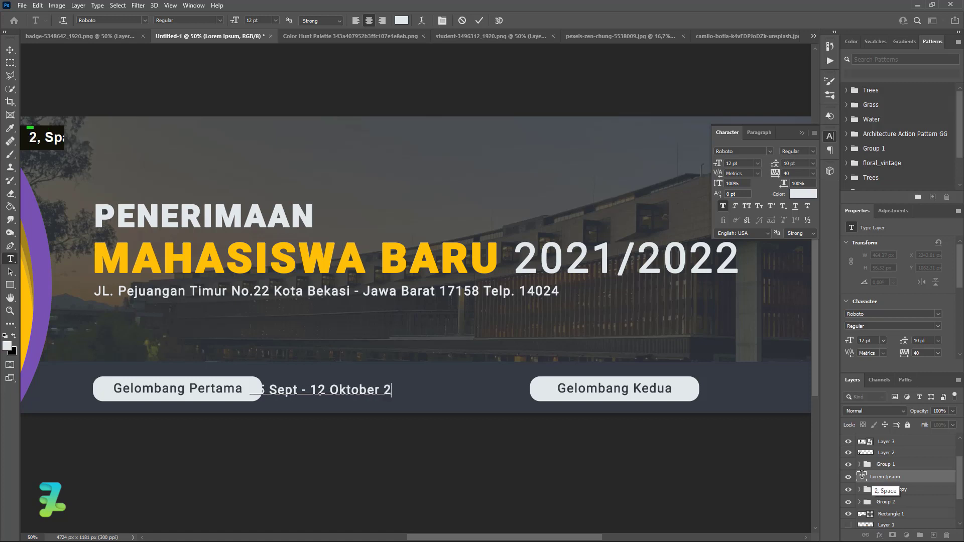
type("021")
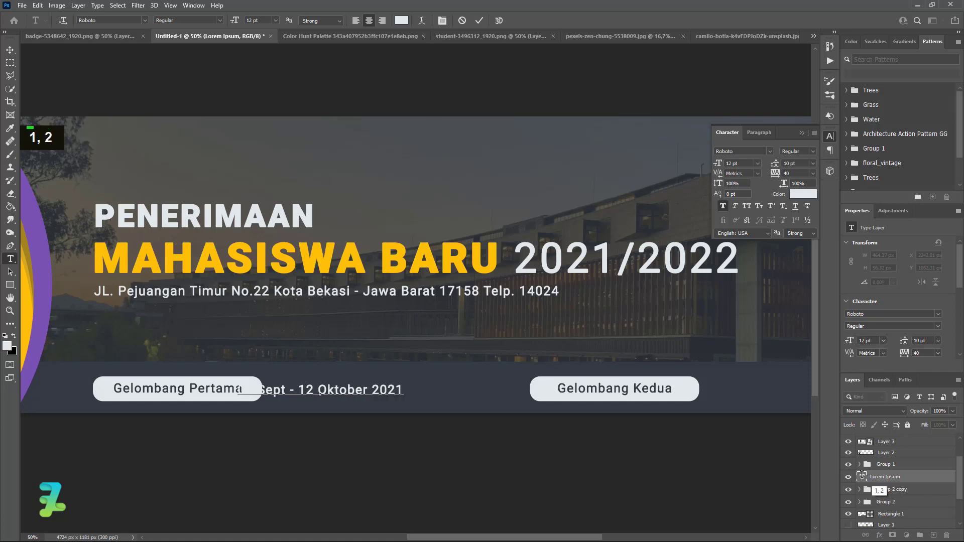
left_click(8, 52)
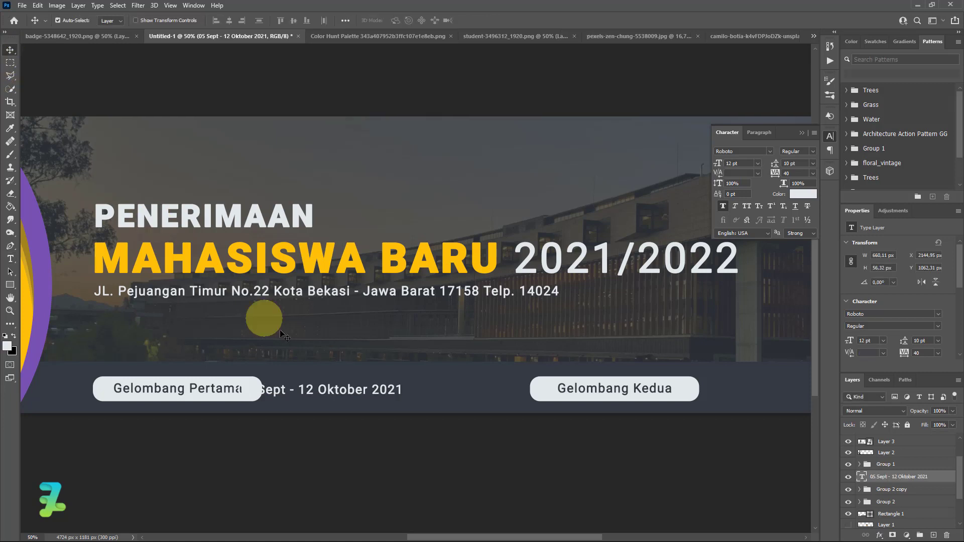
Step: Move the date text just right of the "Gelombang Pertama" pill and place its layer directly above Group 2
left_click_drag(313, 390, 345, 390, "ctrl")
key("Right")
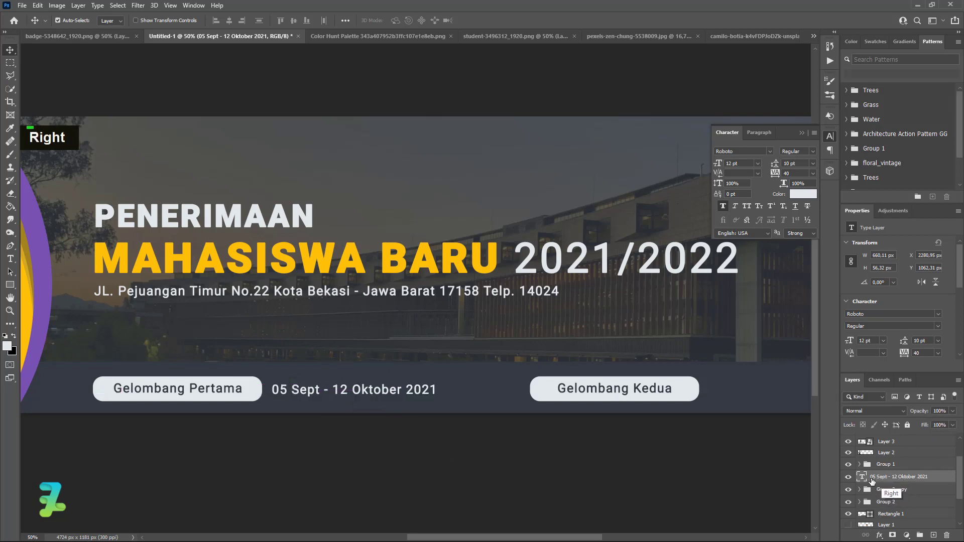
mouse_move(871, 481)
left_mouse_down()
mouse_move(876, 494)
mouse_move(883, 490)
left_mouse_up()
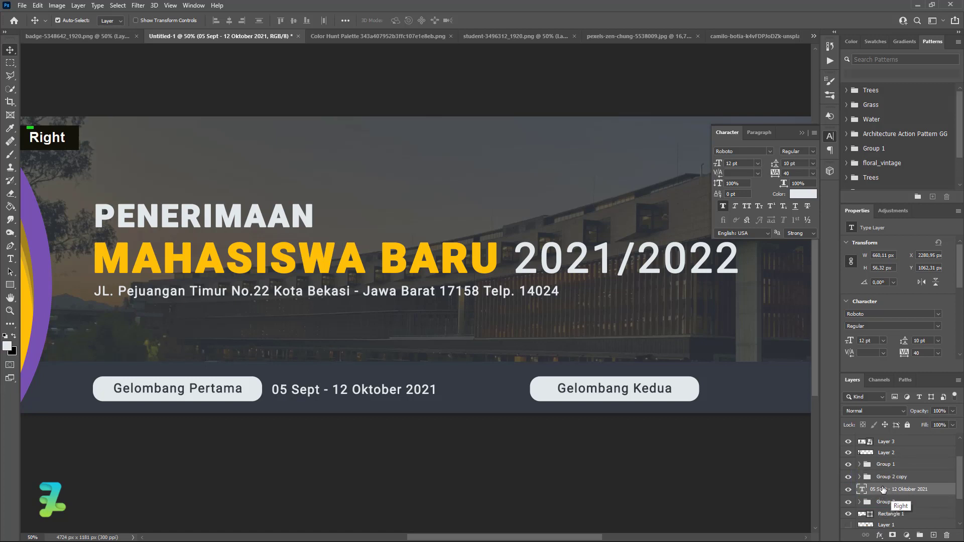
Step: Move the "Gelombang Kedua" group left toward the date, and place a duplicate of the date text to the right of its pill
left_click(884, 480)
left_click_drag(630, 397, 558, 396, "ctrl")
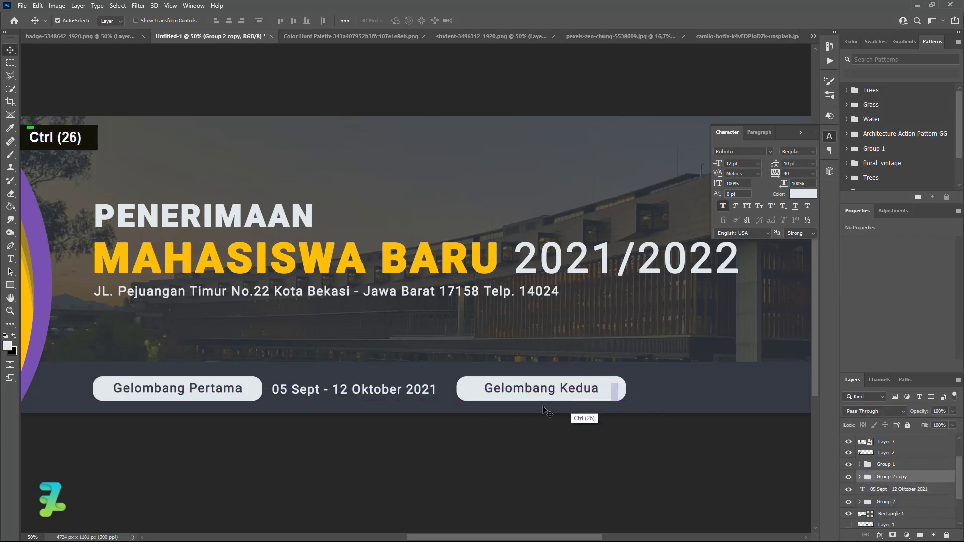
left_click(876, 490)
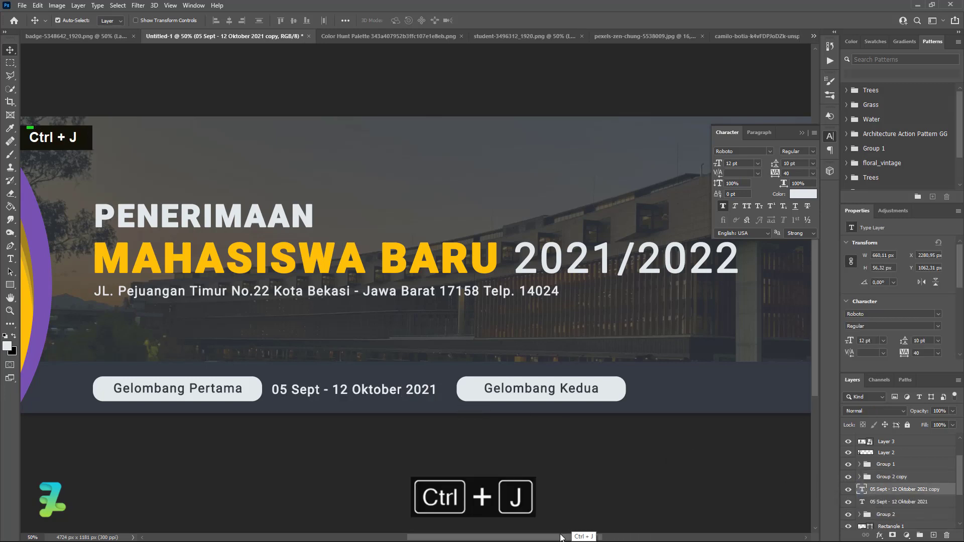
left_click_drag(560, 537, 583, 537)
left_click_drag(284, 394, 653, 393)
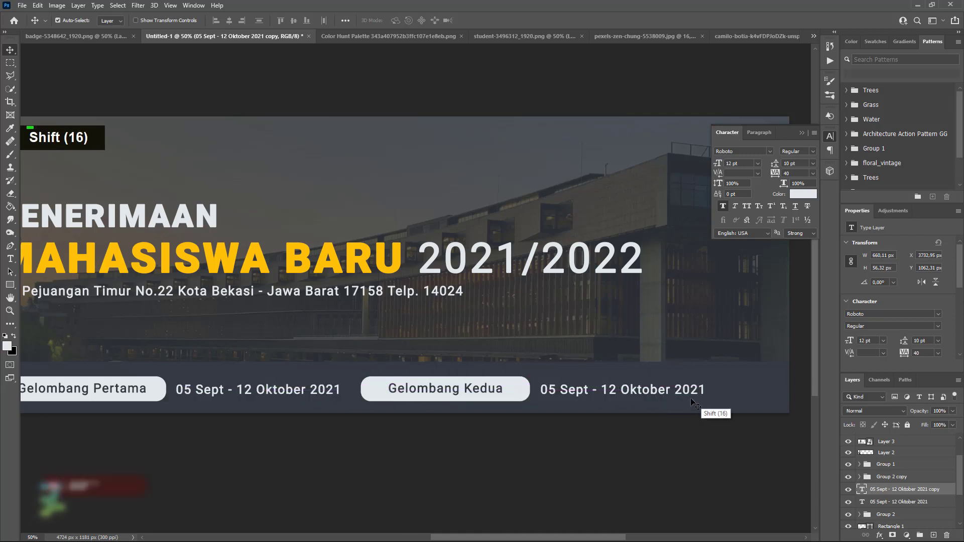
Step: Set the start day of the duplicated date text beside "Gelombang Kedua" to 27
double_click(862, 489)
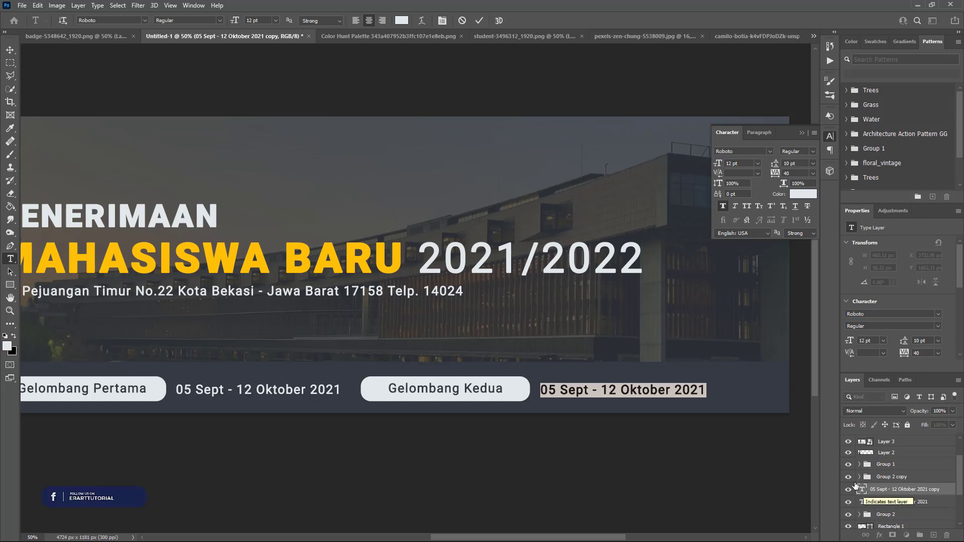
left_click(554, 391)
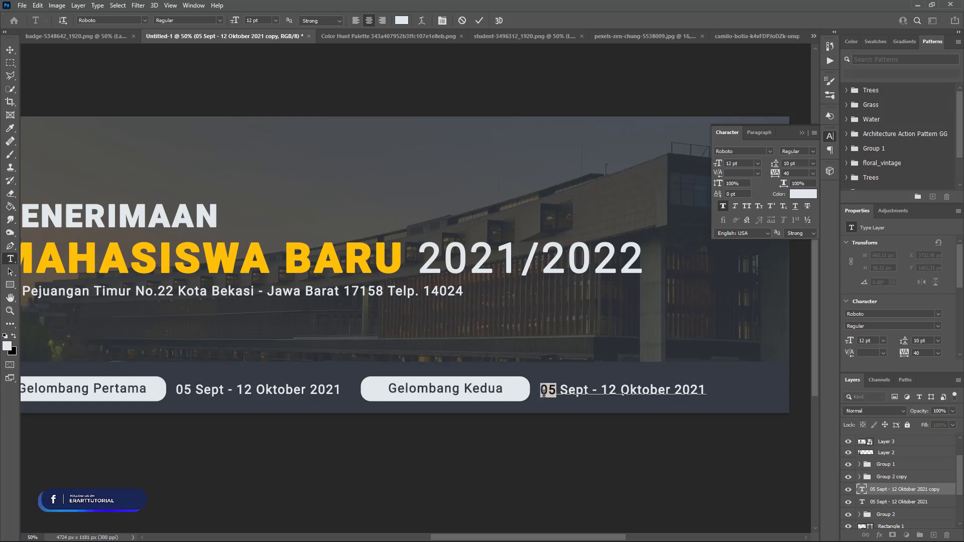
type("5")
key("BackSpace")
type("21")
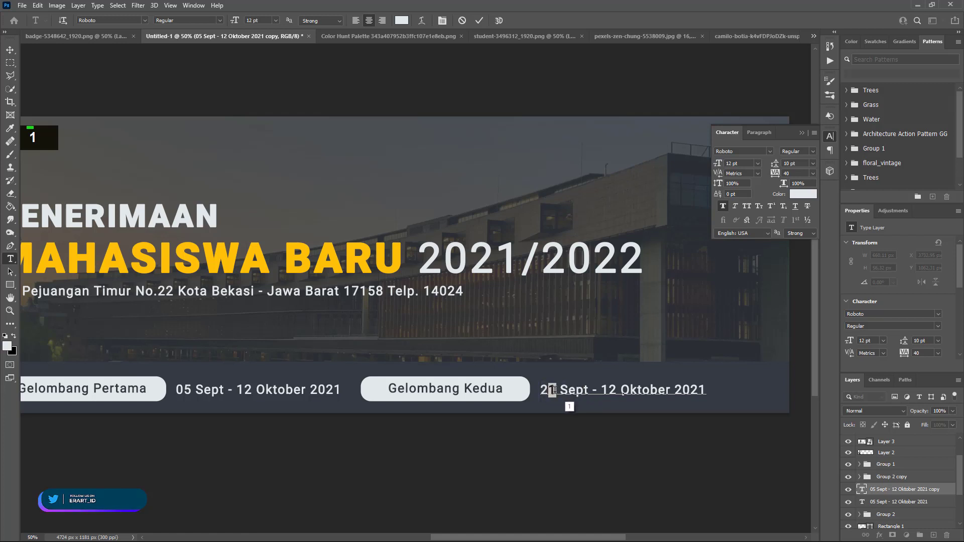
key("BackSpace")
type("7")
Step: Change the start month of the date text beside "Gelombang Kedua" to "Nov"
left_click_drag(559, 390, 589, 390)
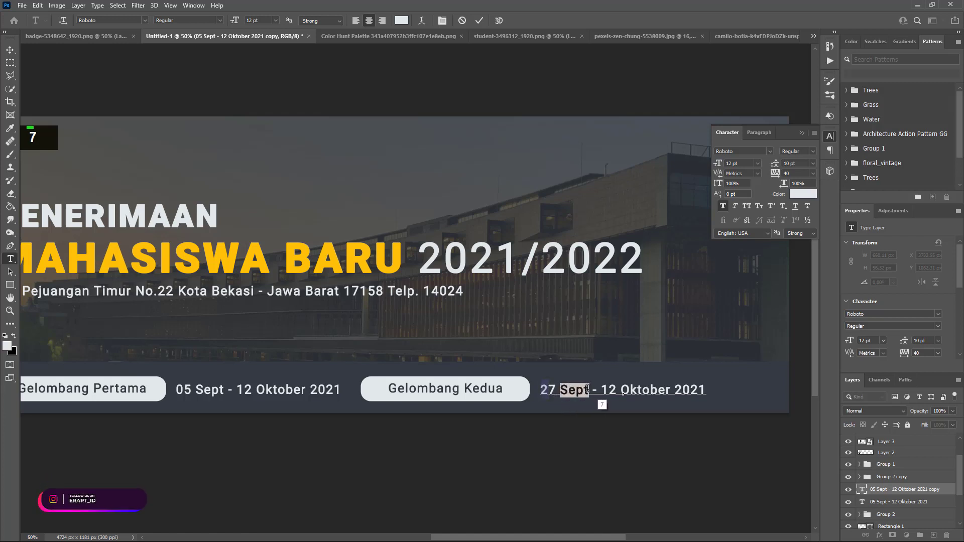
type("n")
key("Caps_Lock")
key("BackSpace")
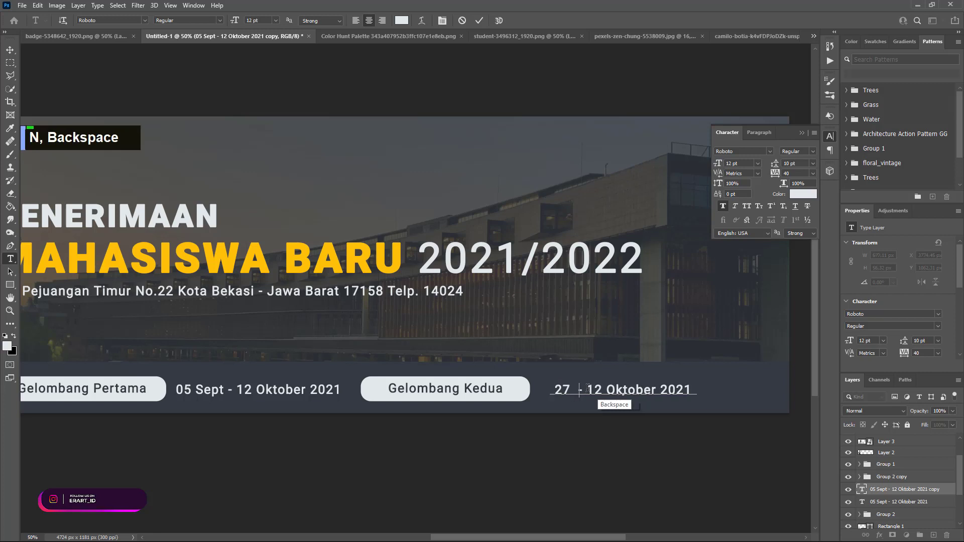
type("N")
key("Caps_Lock")
type("ov")
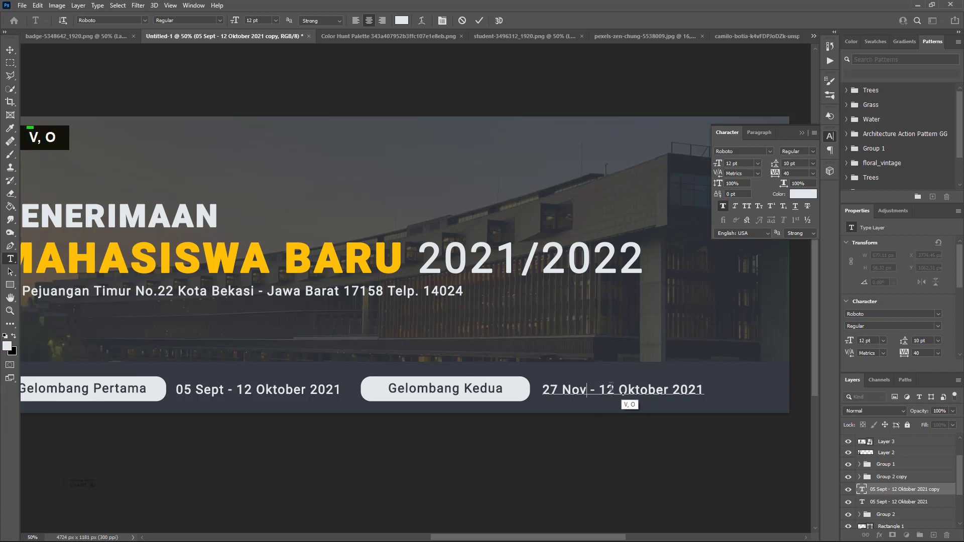
Step: Change the end month of the date text beside "Gelombang Kedua" to "December"
left_click_drag(619, 390, 664, 390)
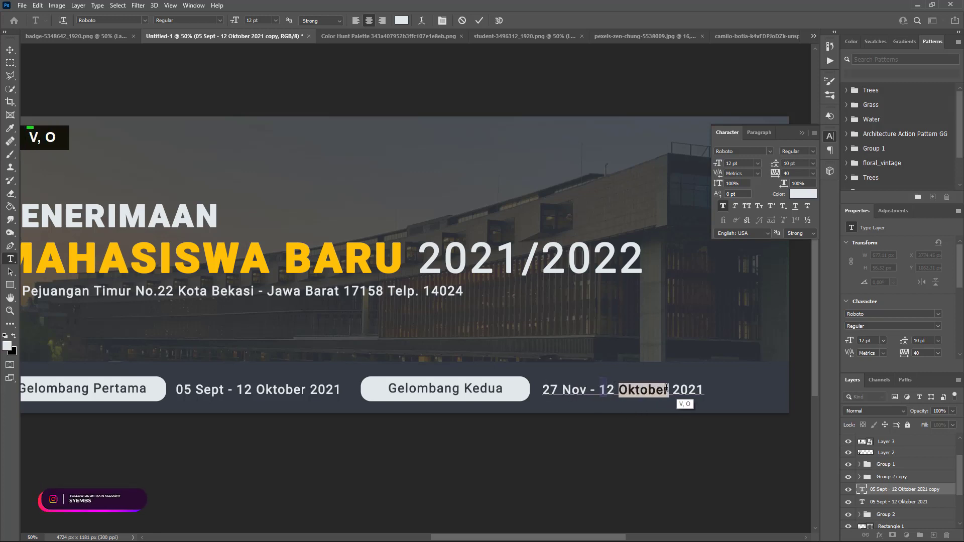
key("Caps_Lock")
type("D")
key("Caps_Lock")
type("es")
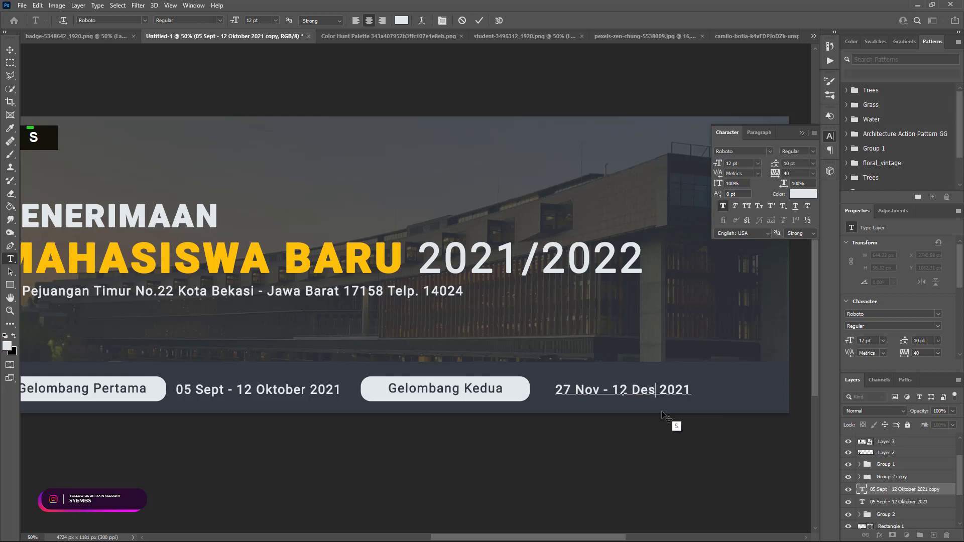
key("BackSpace")
type("cemv")
key("BackSpace")
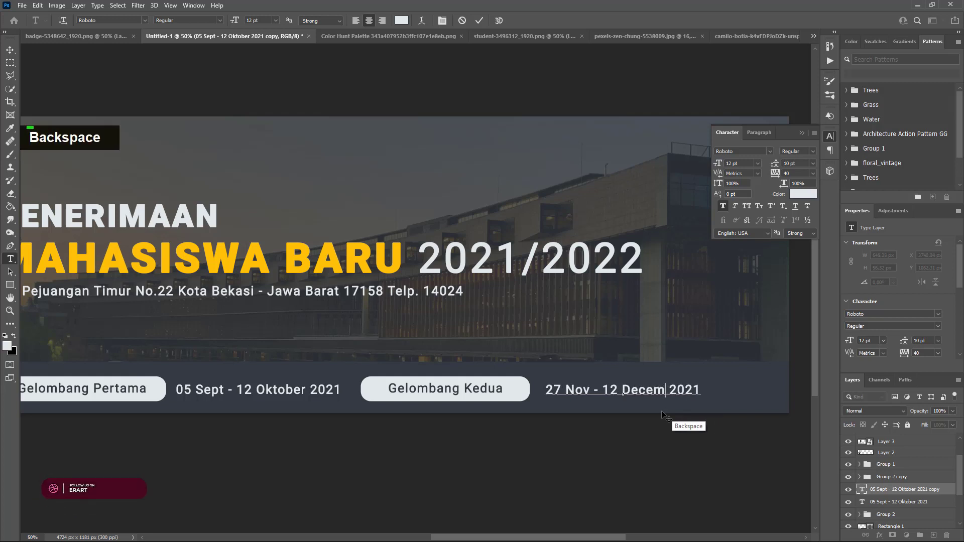
type("ber")
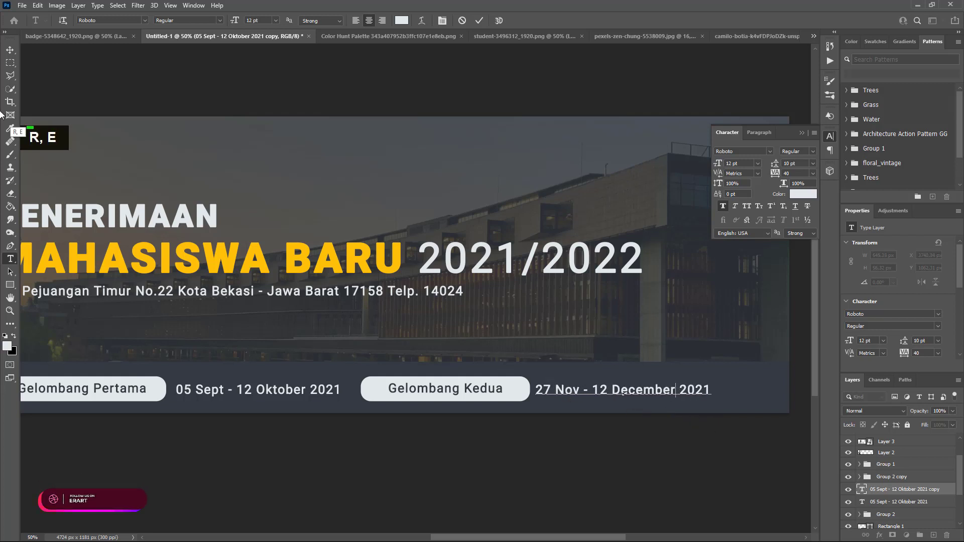
Step: Shift the "27 Nov - 12 December 2021" text slightly right to even its gap from the "Gelombang Kedua" pill
left_click(10, 50)
left_click(658, 392, "ctrl")
left_click_drag(658, 392, 668, 392)
key("Right")
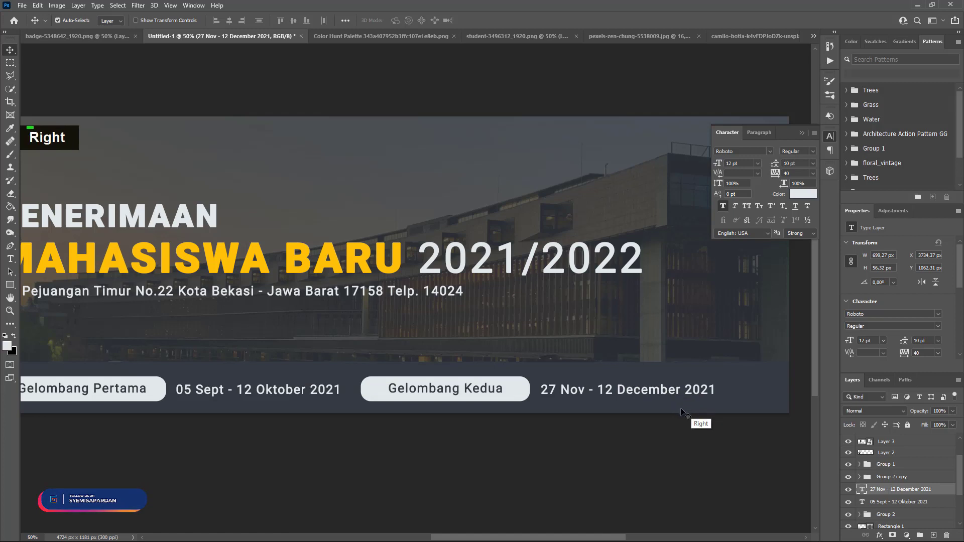
key("Left")
Step: Change the academic year in the "MAHASISWA BARU" headline to 2022/2023
left_click(618, 274)
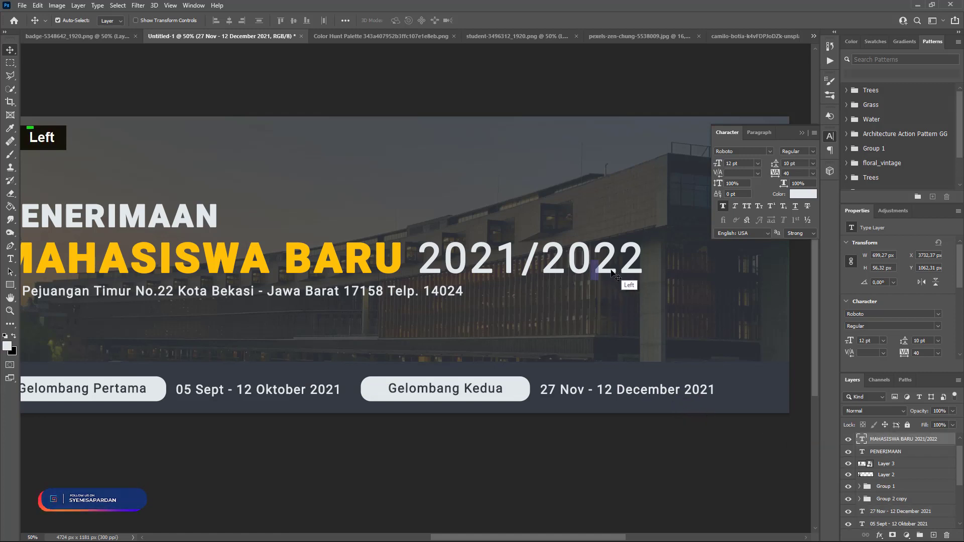
double_click(861, 440)
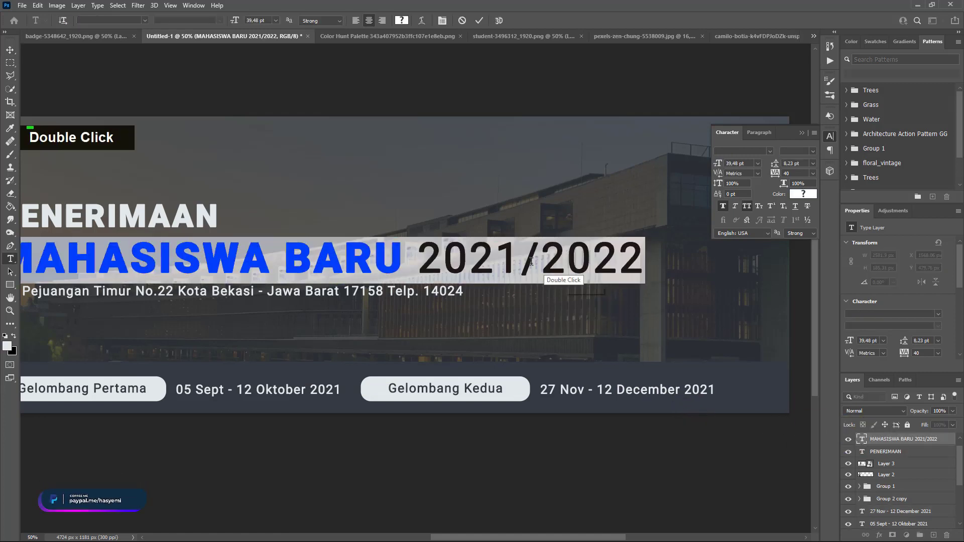
left_click_drag(503, 272, 513, 271)
type("2")
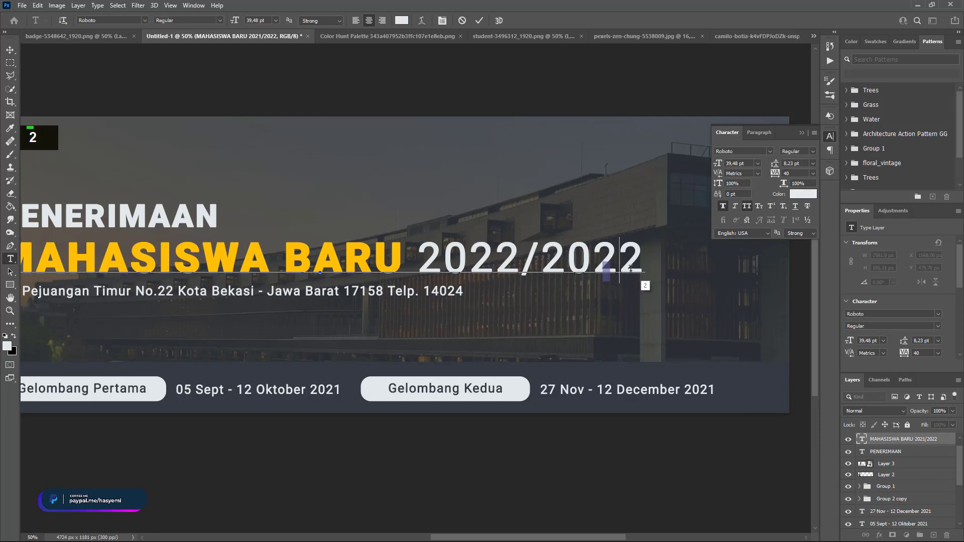
left_click_drag(630, 270, 647, 266)
type("3")
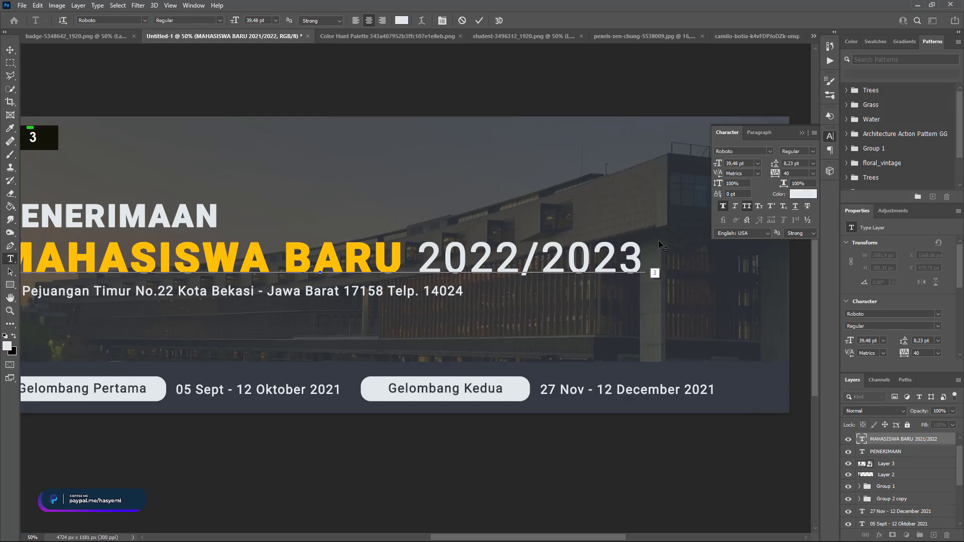
left_click(802, 132)
left_click_drag(487, 538, 438, 537)
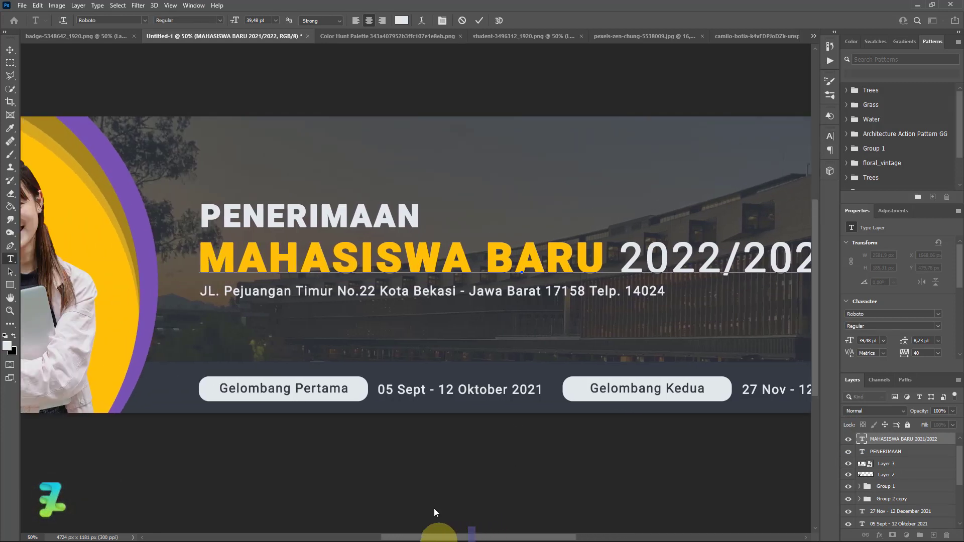
left_click(11, 51)
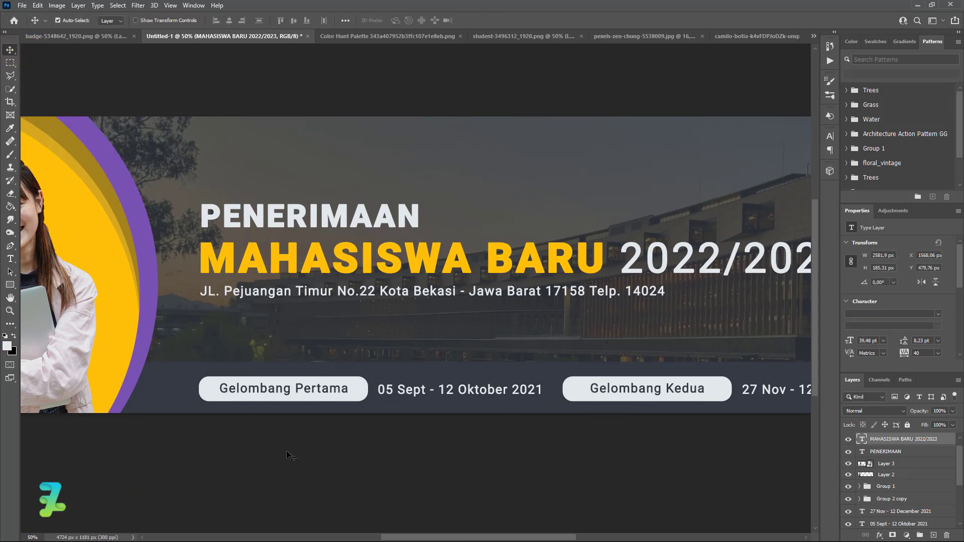
Step: Add a new text layer reading "DAPATKAN" below the address line
mouse_move(387, 540)
left_mouse_down()
mouse_move(441, 537)
mouse_move(369, 537)
left_mouse_up()
left_click(11, 261)
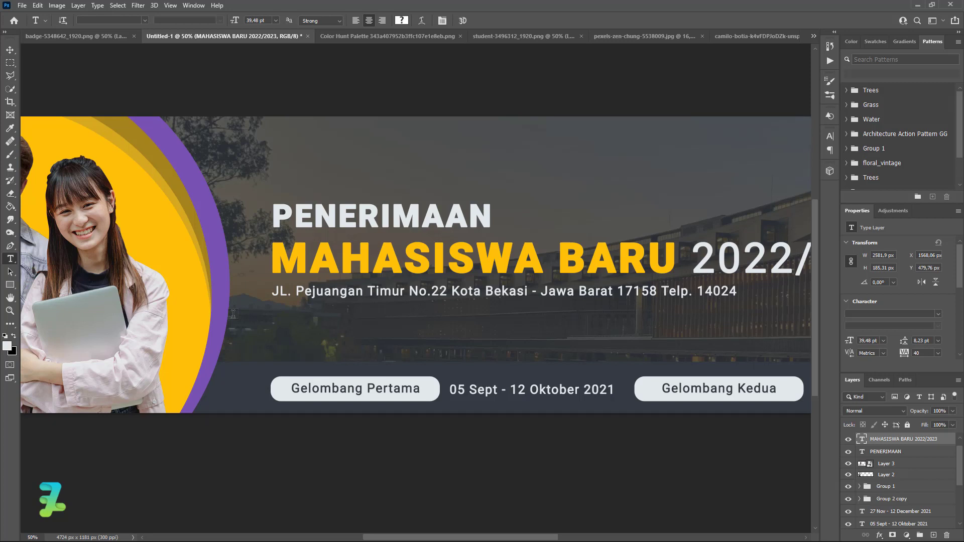
left_click(291, 333)
key("Caps_Lock")
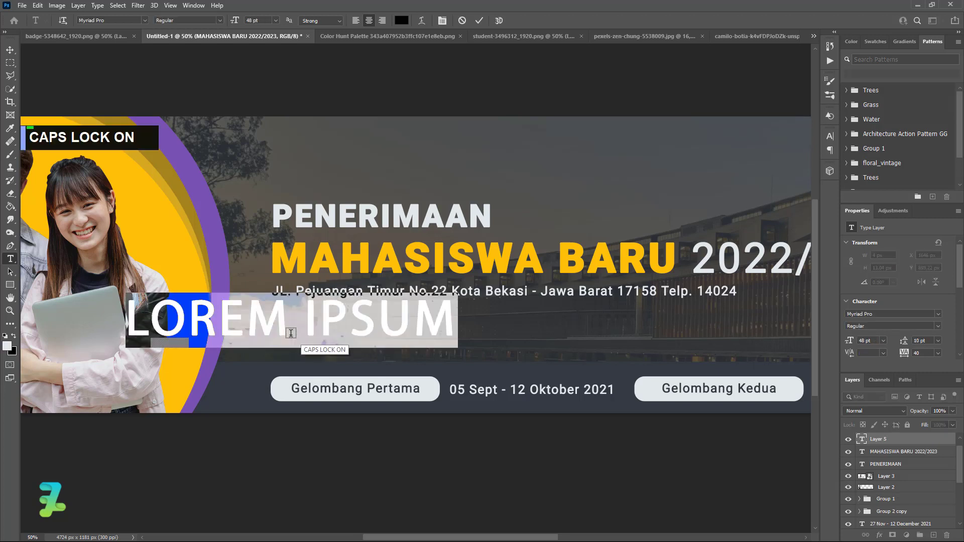
key("Caps_Lock")
type("DAPAT")
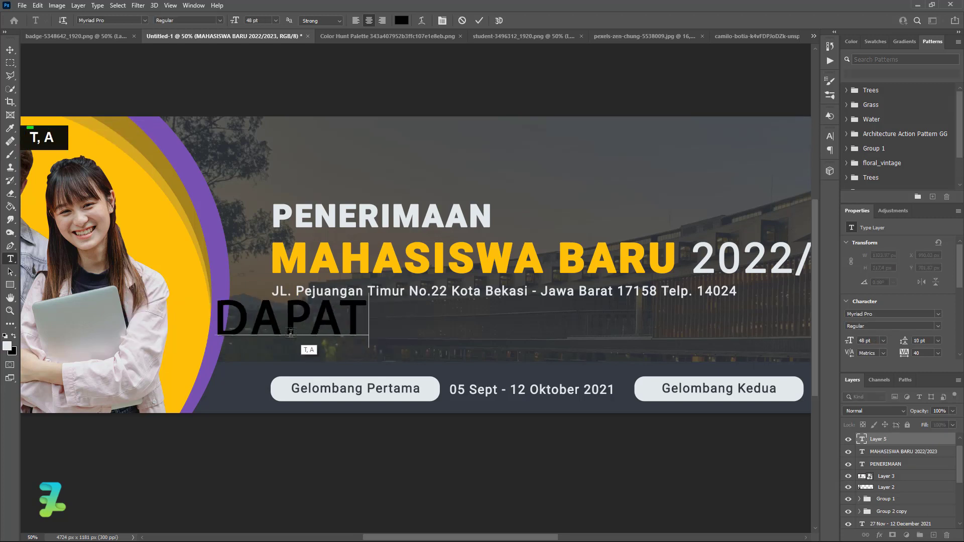
type("KAN")
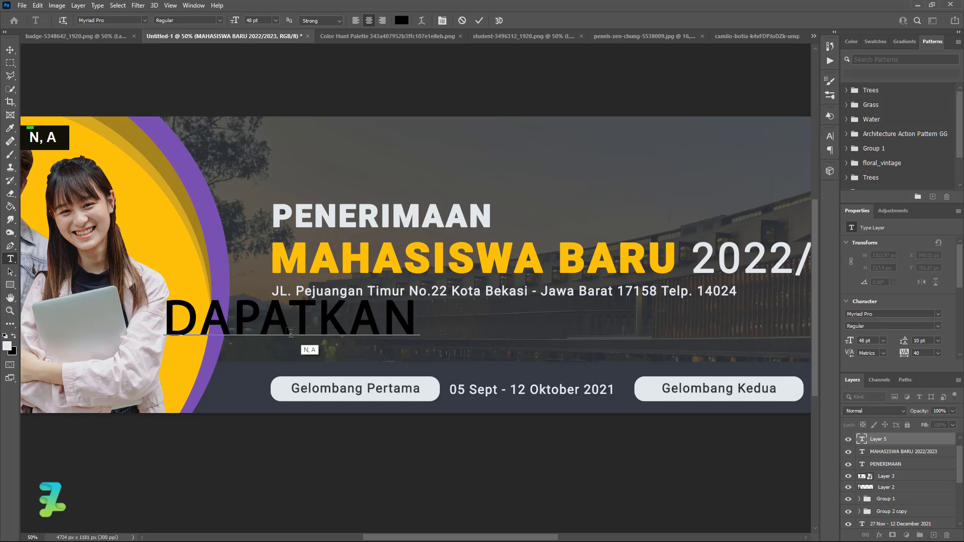
key("ctrl+a")
type("DAP")
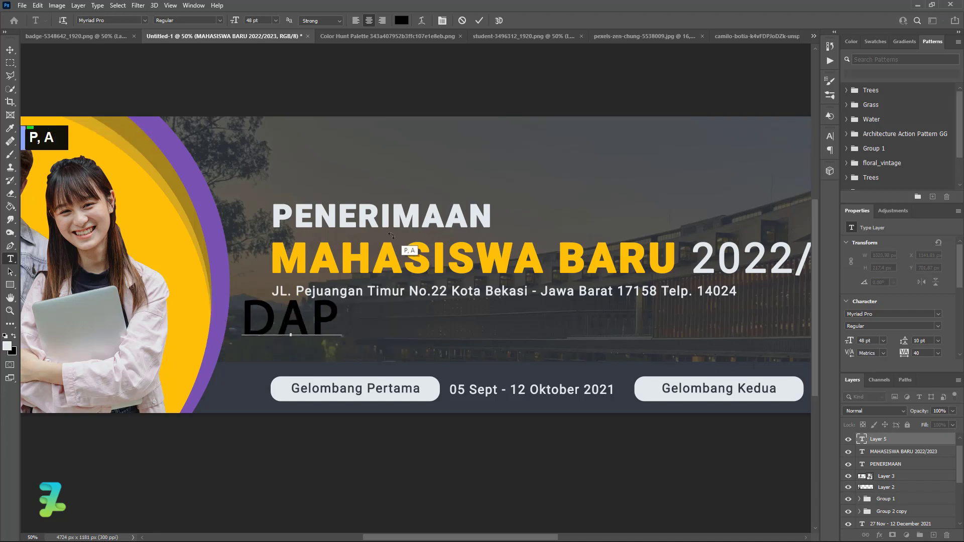
key("BackSpace")
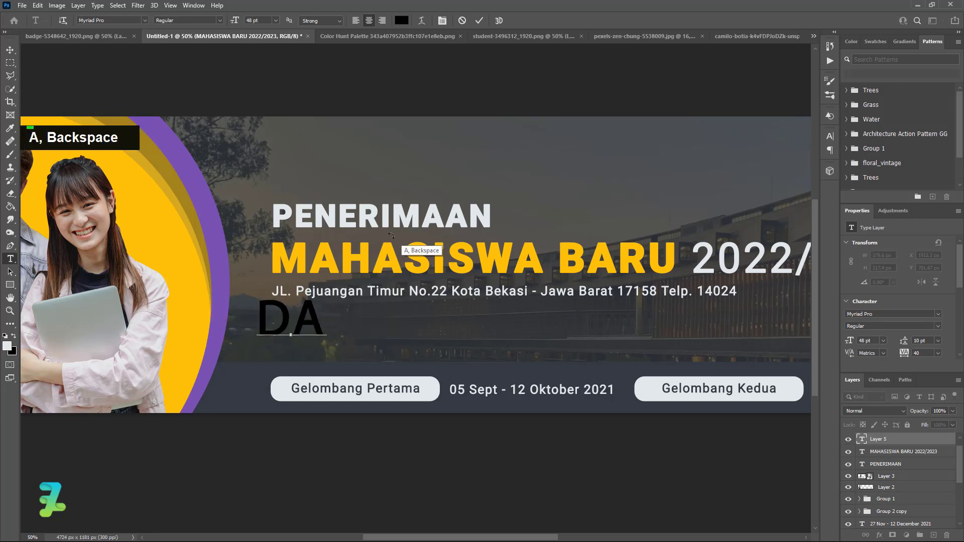
type("PATKAN")
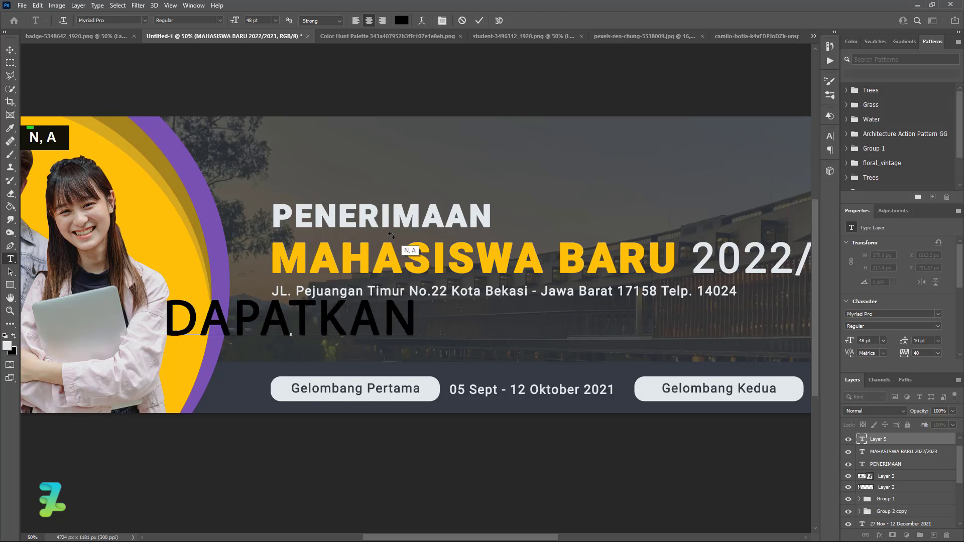
Step: Turn off All Caps for the new "DAPATKAN" text and set its size to 14 pt
key("ctrl+a")
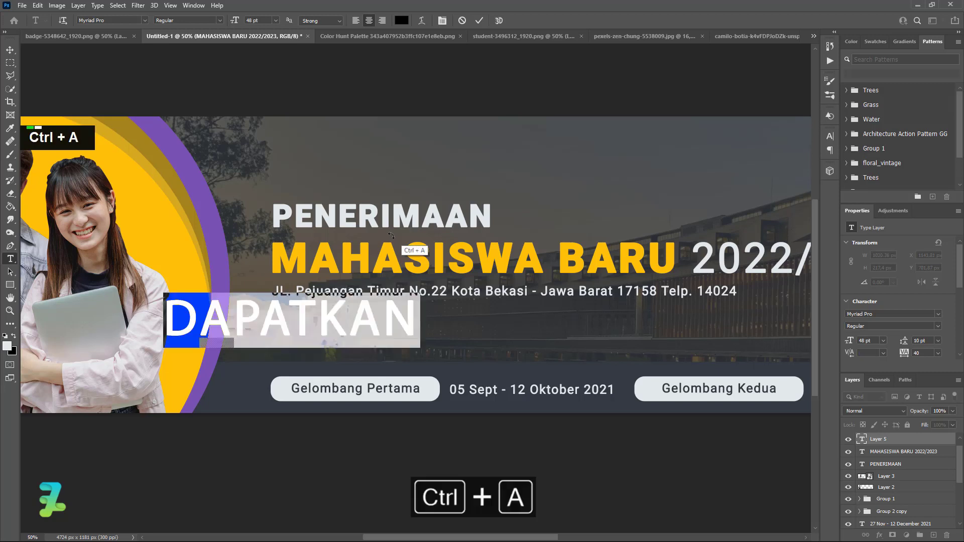
left_click(442, 20)
left_click(748, 206)
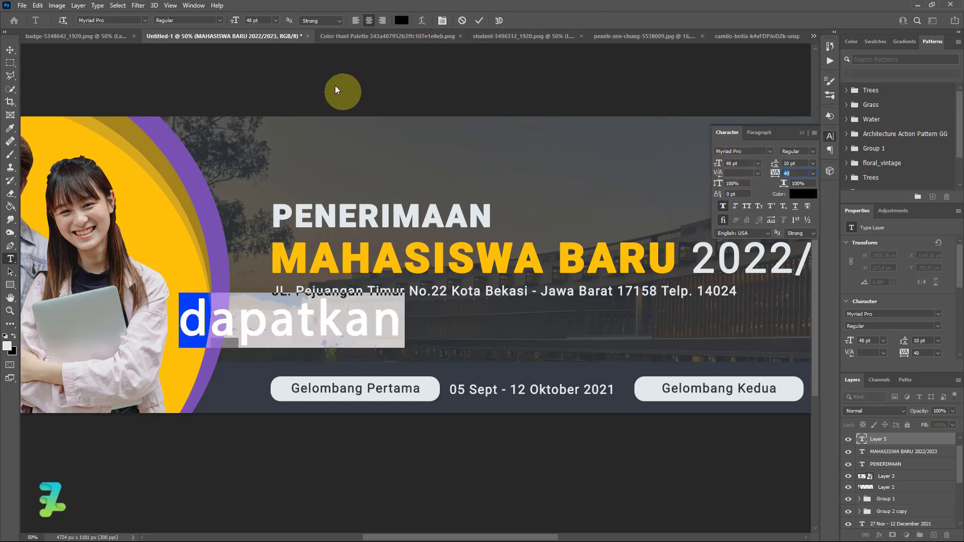
left_click(276, 20)
left_click(267, 117)
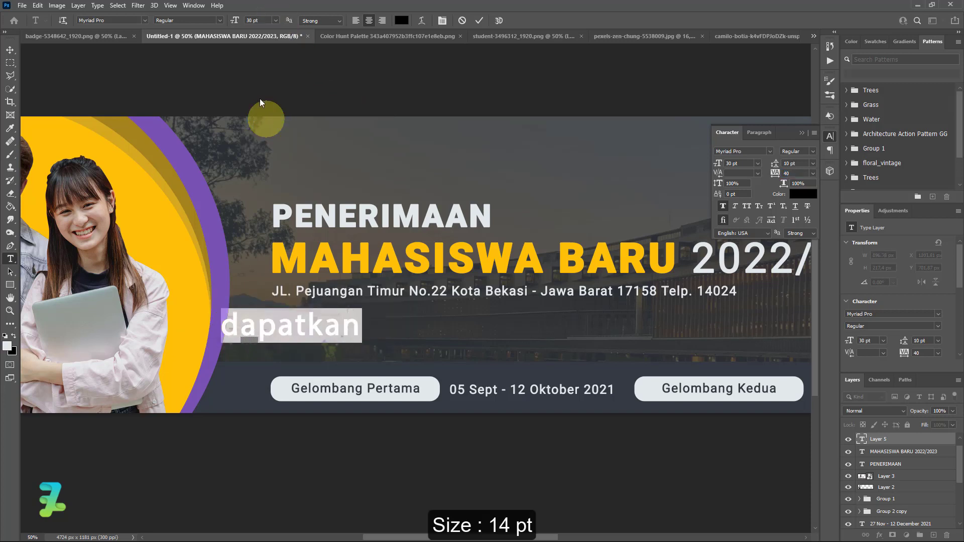
left_click(276, 20)
left_click(268, 89)
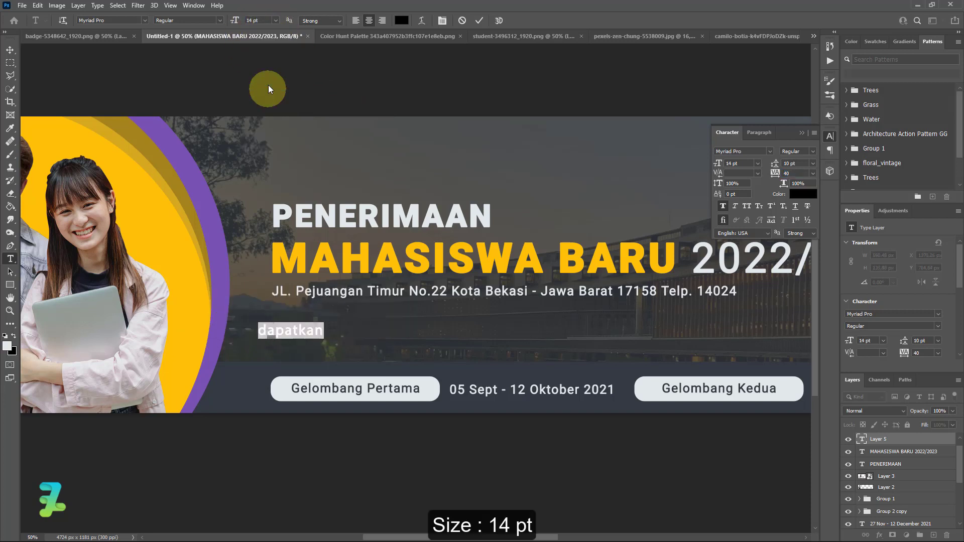
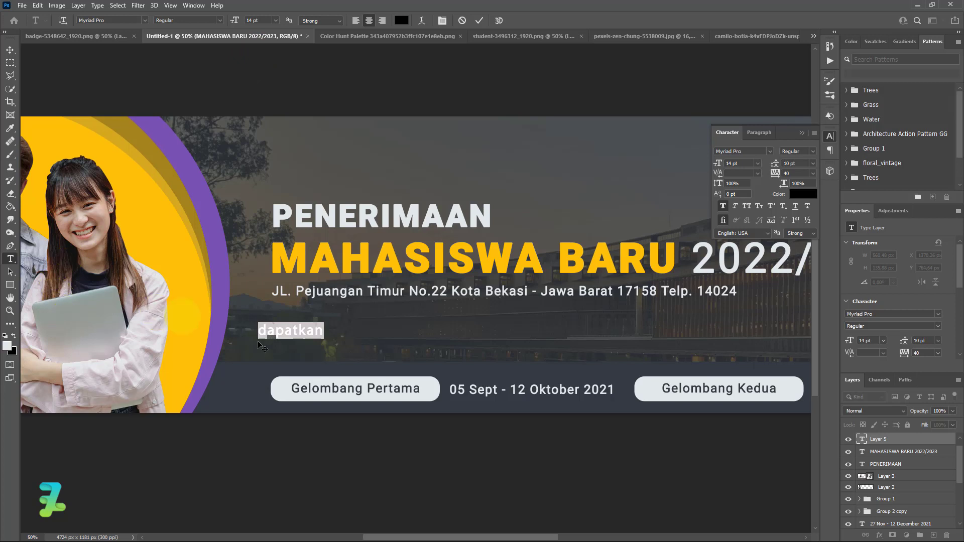
Step: Swap the text colour of "dapatkan" to the light swatch and capitalise its first letter
double_click(15, 336)
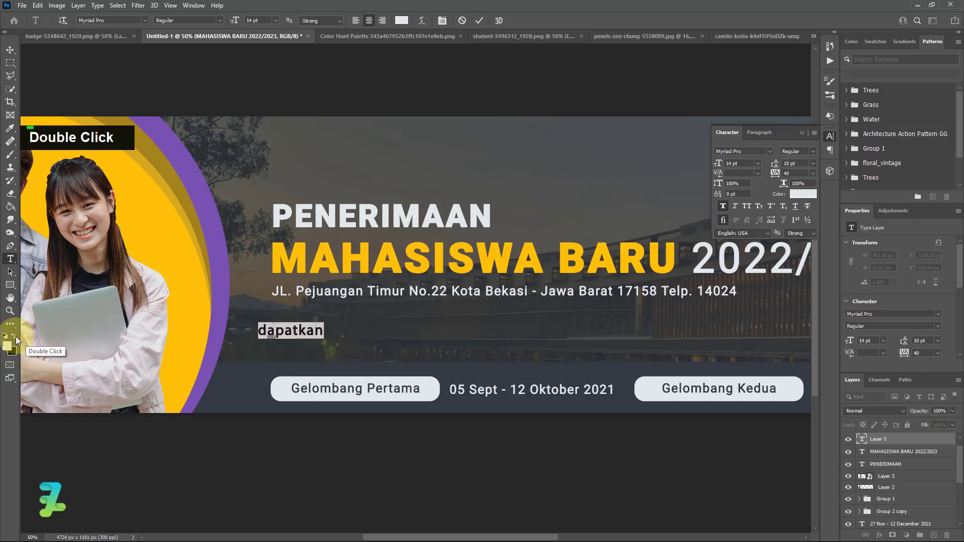
left_click(279, 327)
key("BackSpace")
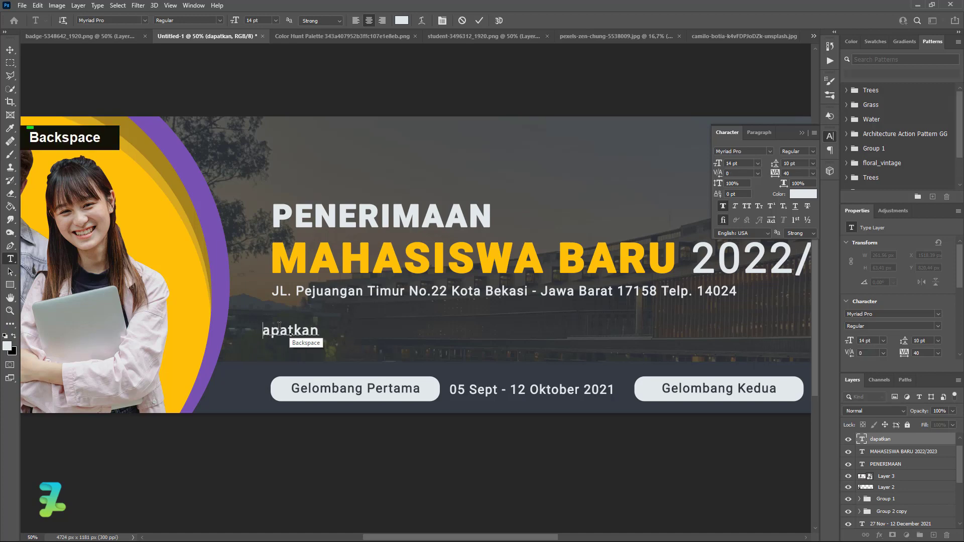
type("d")
key("Caps_Lock")
Step: Set the font of the whole "Dapatkan" text to Roboto
key("ctrl+a")
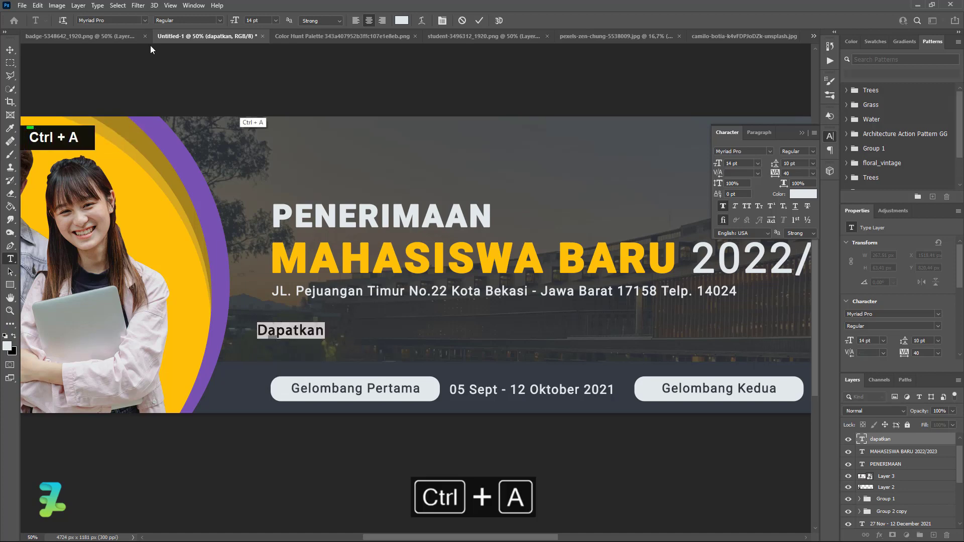
left_click(144, 20)
scroll(190, 87, "up", 19)
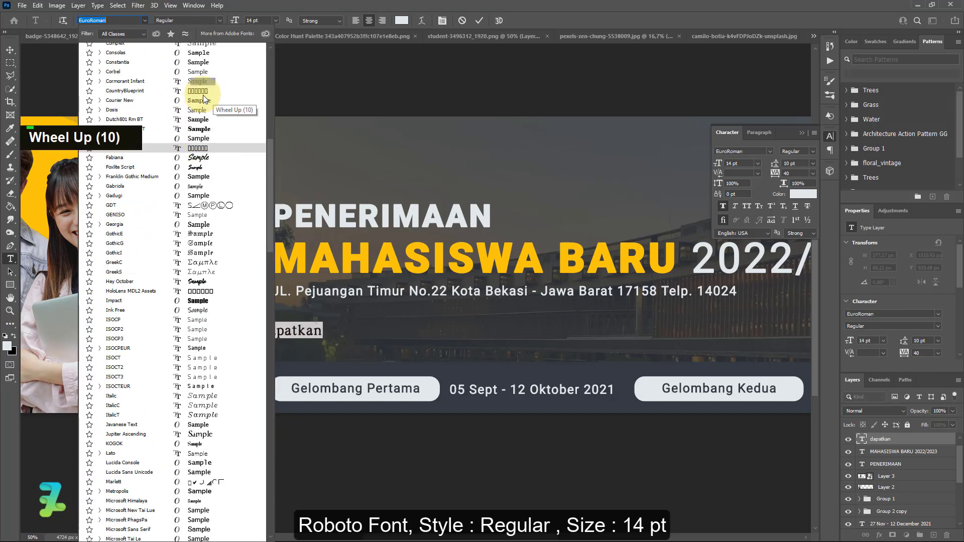
scroll(207, 97, "up", 20)
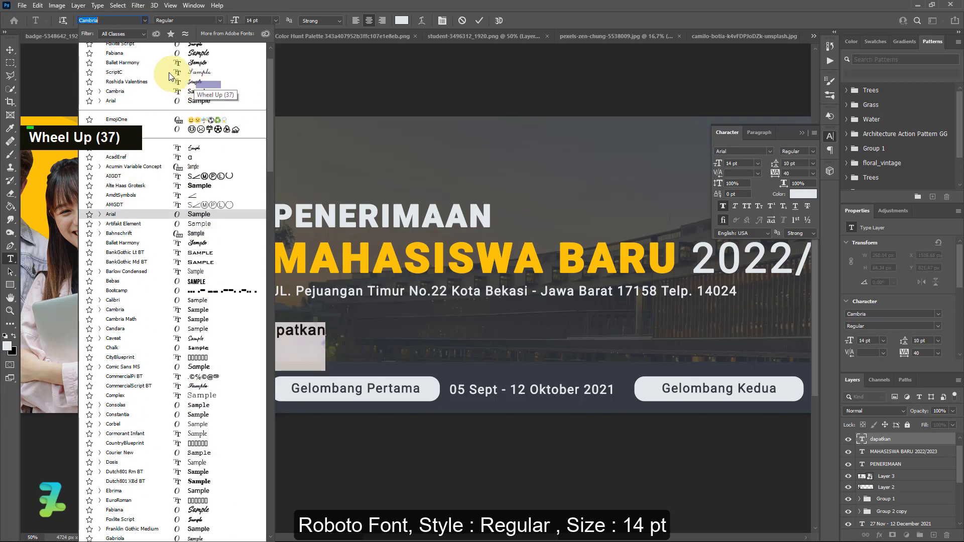
left_click(153, 55)
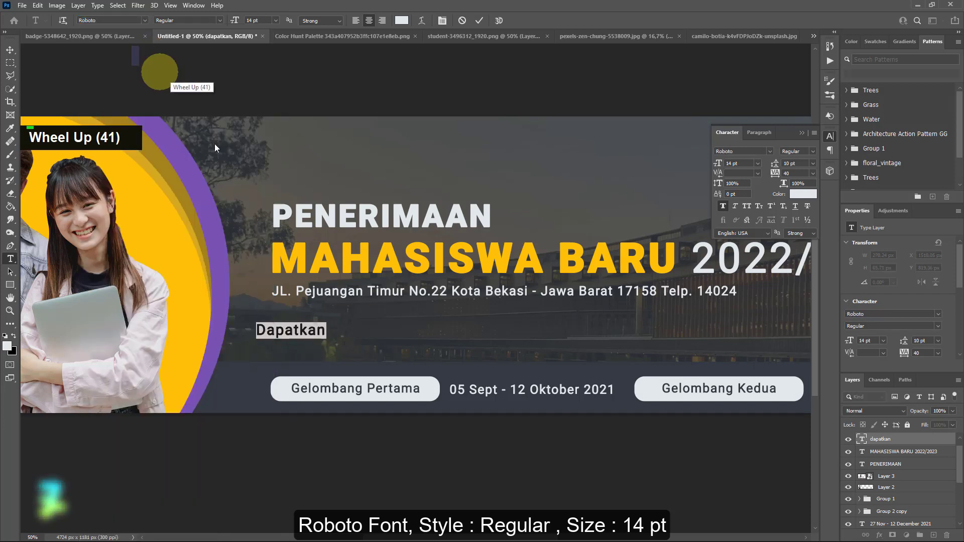
Step: Extend the "Dapatkan" text so the line reads "Dapatkan BEASISWA 100% Uang Saku"
left_click(321, 329)
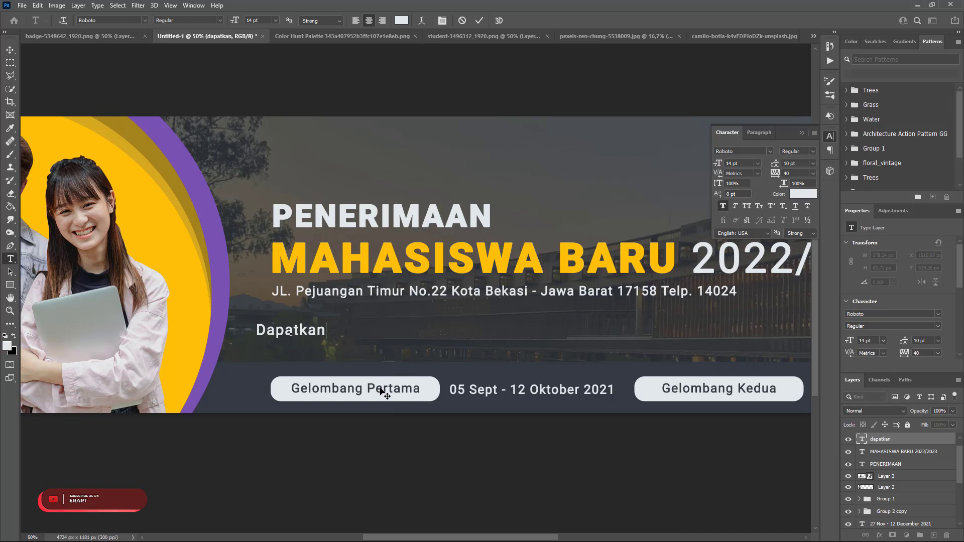
key("Caps_Lock")
type("B")
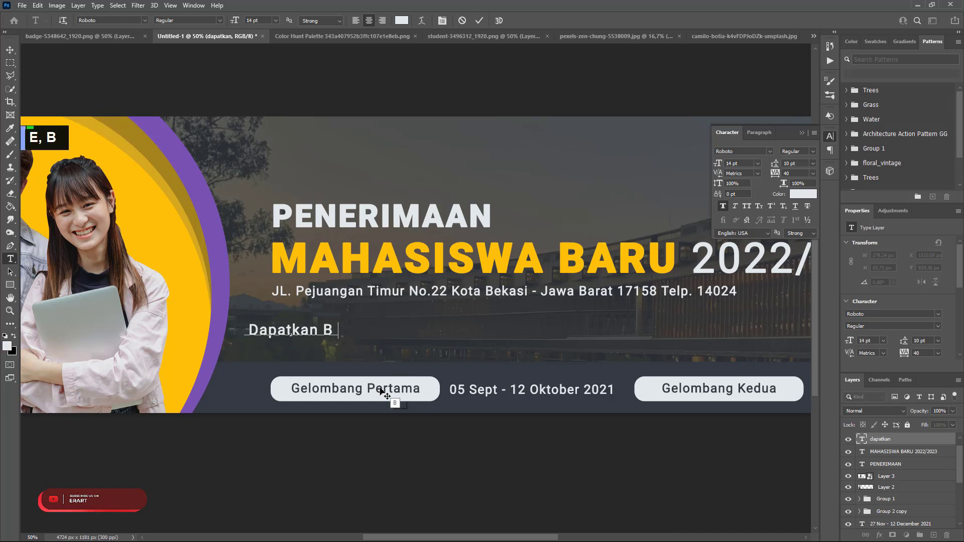
type("EASISWA")
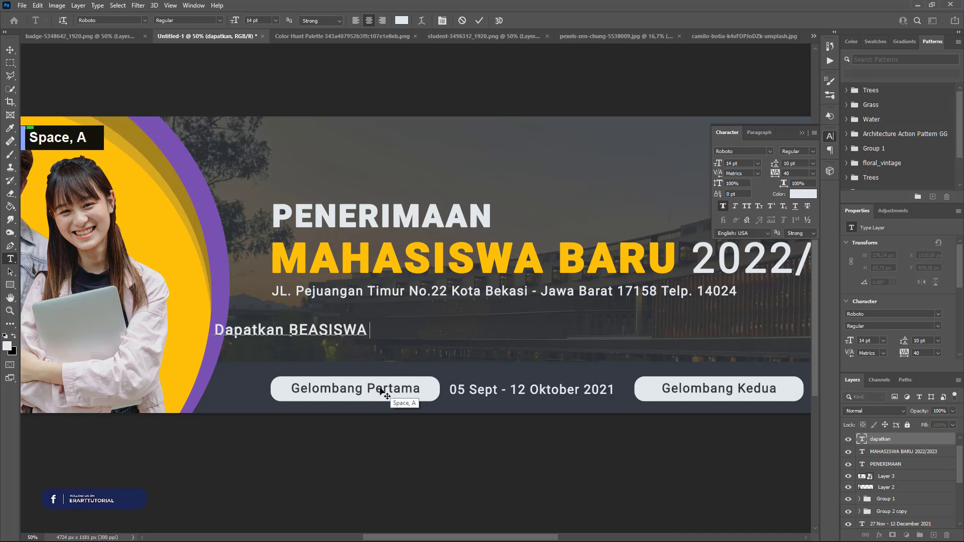
type(" 100")
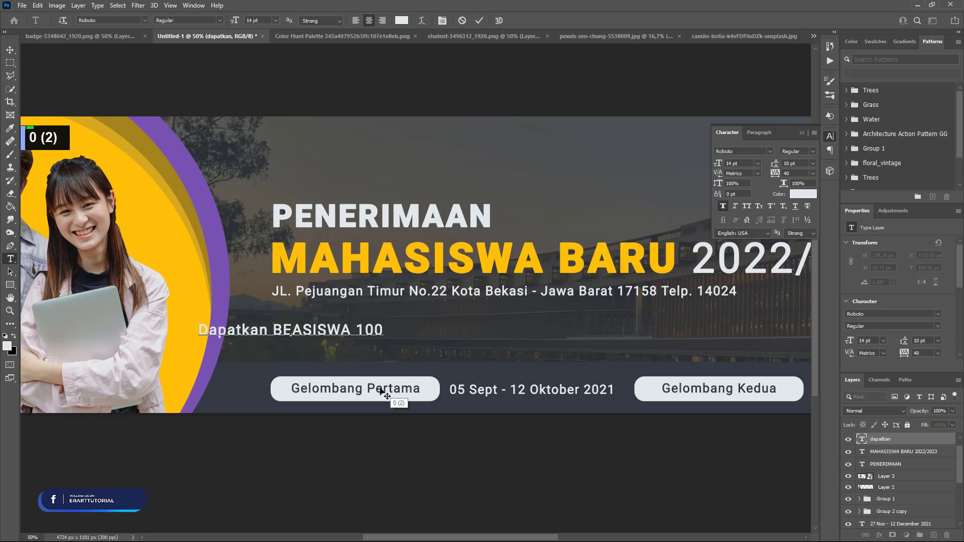
type("%")
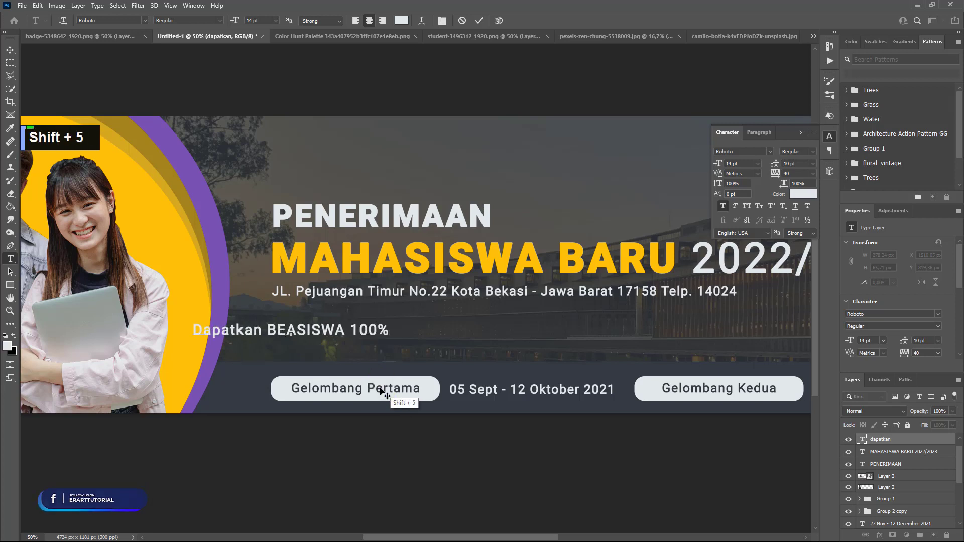
type(" U")
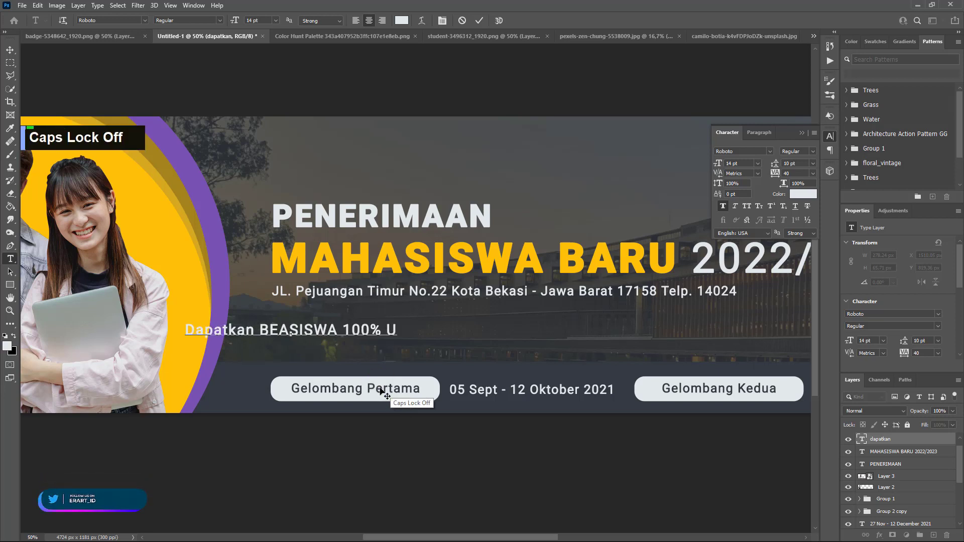
type("ang Saku")
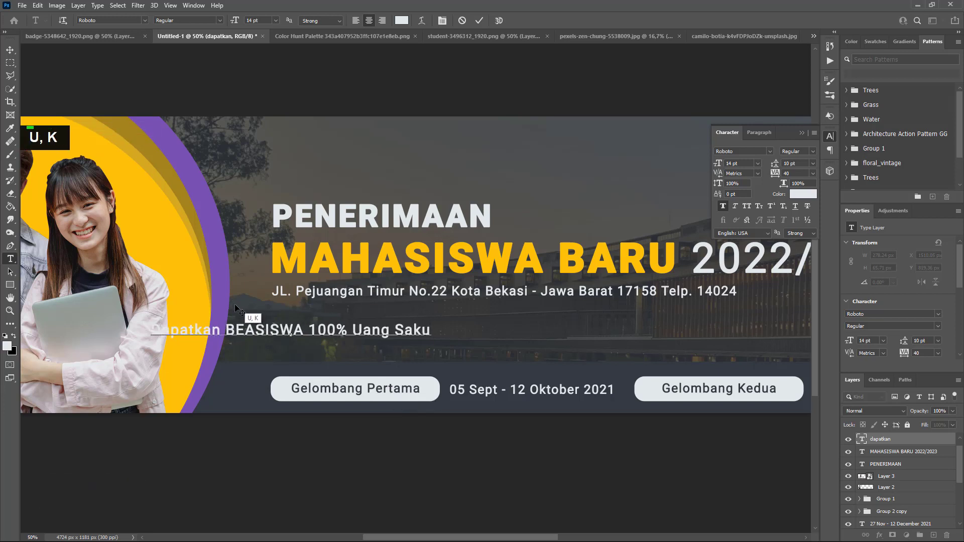
Step: Colour the words "BEASISWA 100%" yellow #ffc107, sampled from the "MAHASISWA BARU" headline
left_click_drag(227, 330, 335, 329)
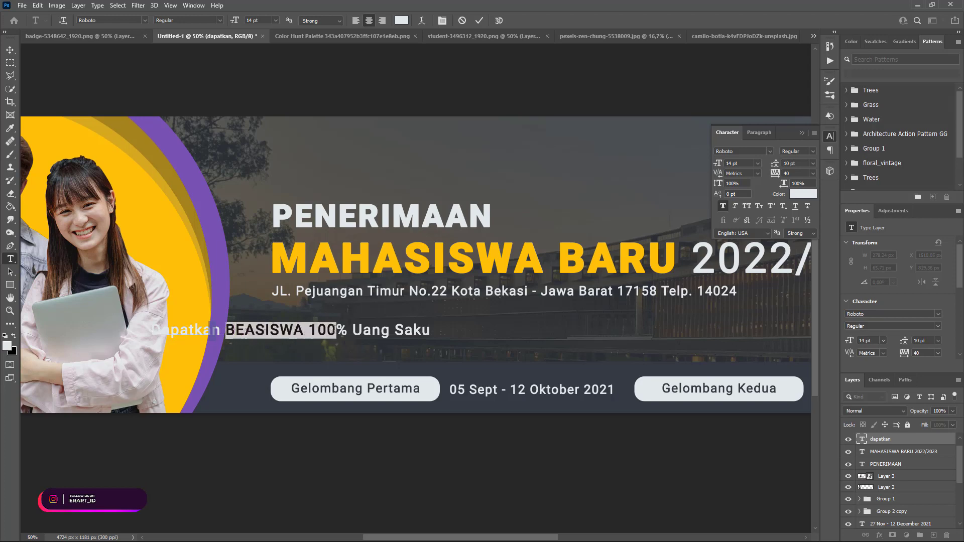
left_click(5, 335)
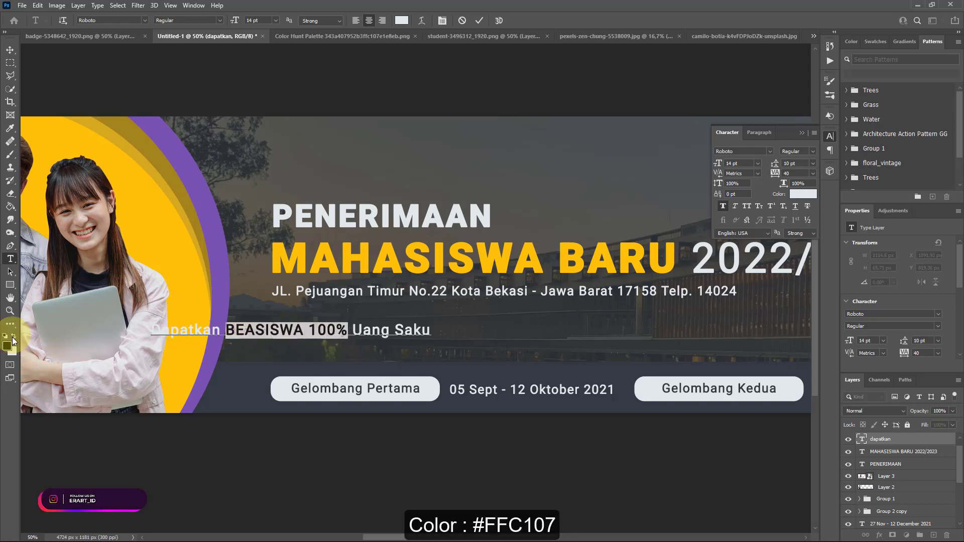
double_click(7, 345)
left_click(385, 253)
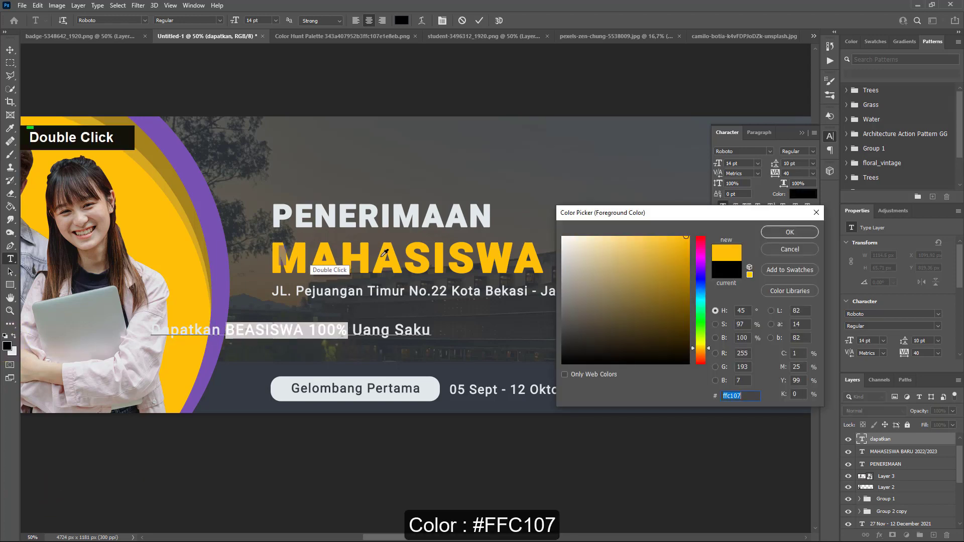
left_click(784, 235)
Step: Move the scholarship line below the address, aligned with its left edge, and nudge it down to about Y 805 px
left_click(9, 50)
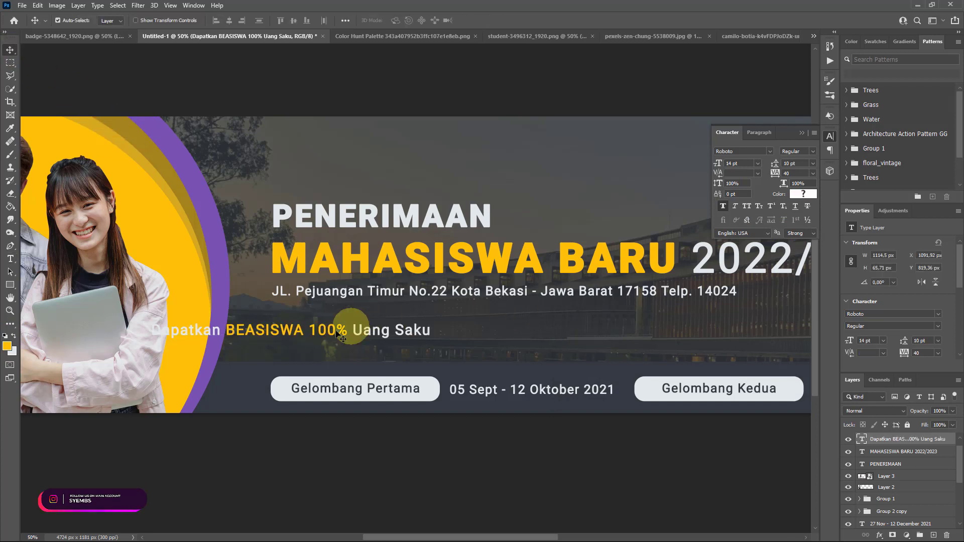
left_click_drag(311, 337, 433, 324)
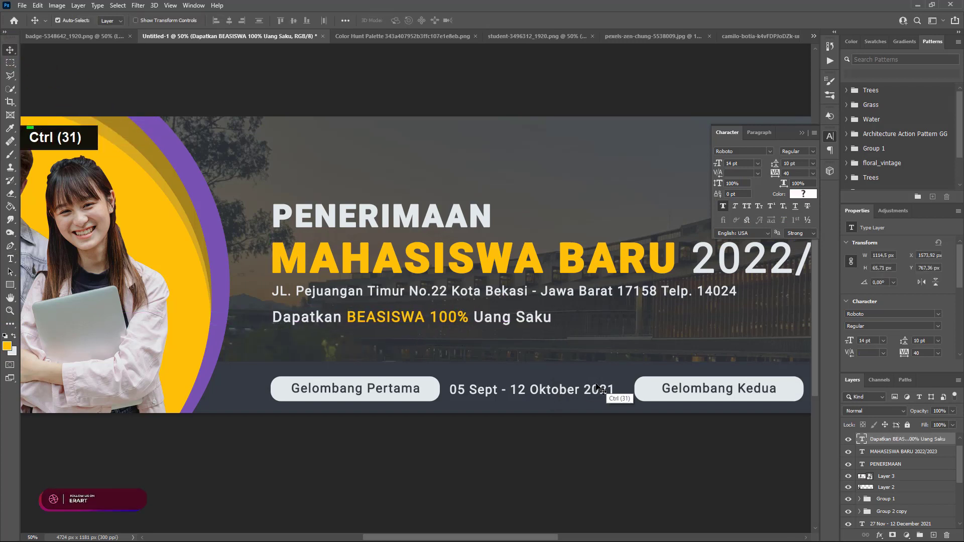
key("Down")
key("Down")
key("Down")
key("Down")
key("Down")
key("Down")
key("Down")
key("Down")
key("Down")
key("Down")
key("Down")
key("Down")
key("Down")
key("Down")
key("Down")
key("Down")
key("Down")
key("Down")
key("Down")
key("Down")
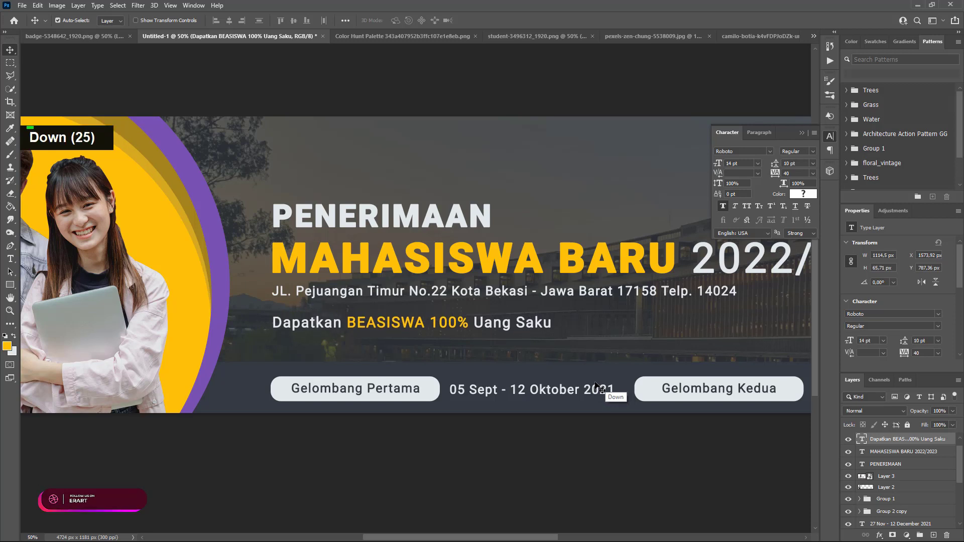
key("Down")
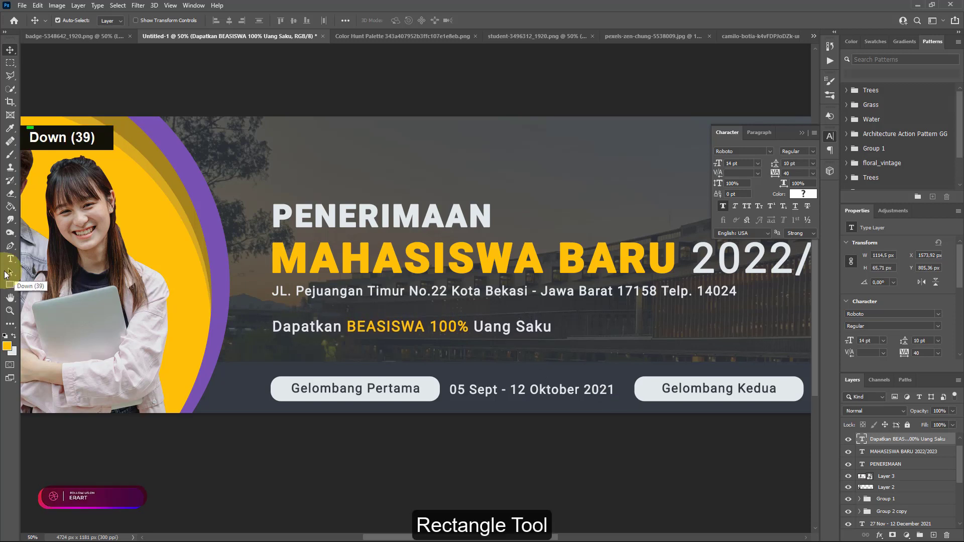
Step: Draw a thin yellow rectangle of about 486 × 5 px as an underline beneath "BEASISWA 100%"
left_click(10, 285)
right_click(10, 285)
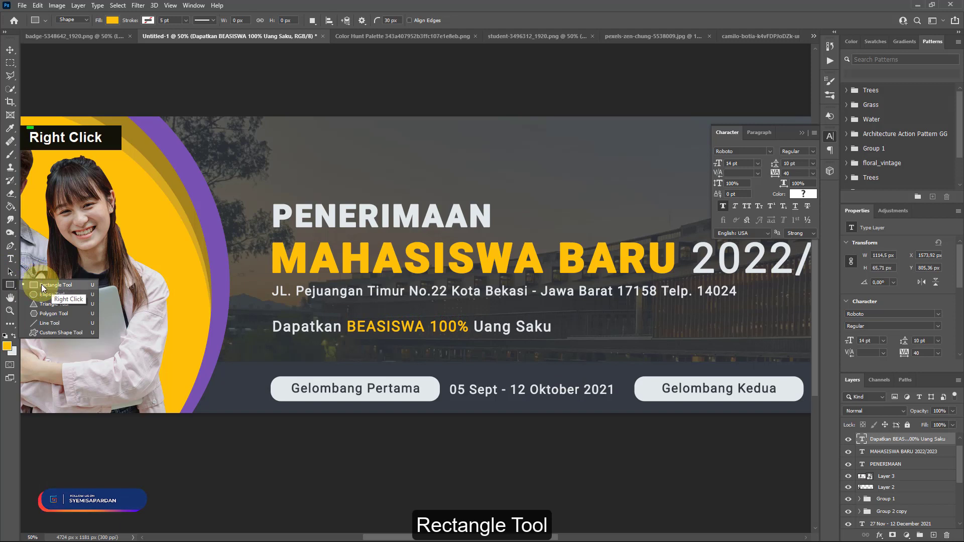
left_click(41, 284)
left_click_drag(347, 338, 470, 339)
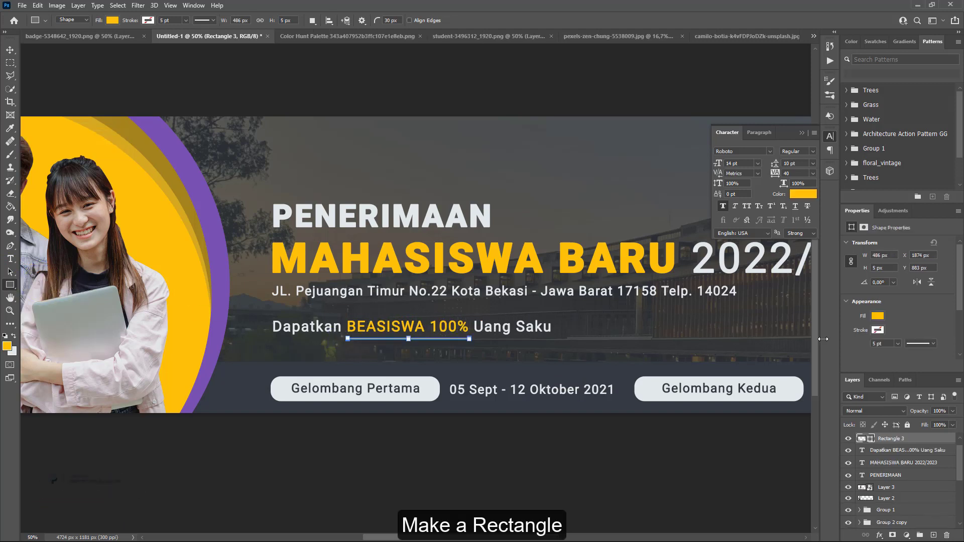
Step: Set the corner radii of the underline rectangle to 0 px
scroll(876, 336, "down", 3)
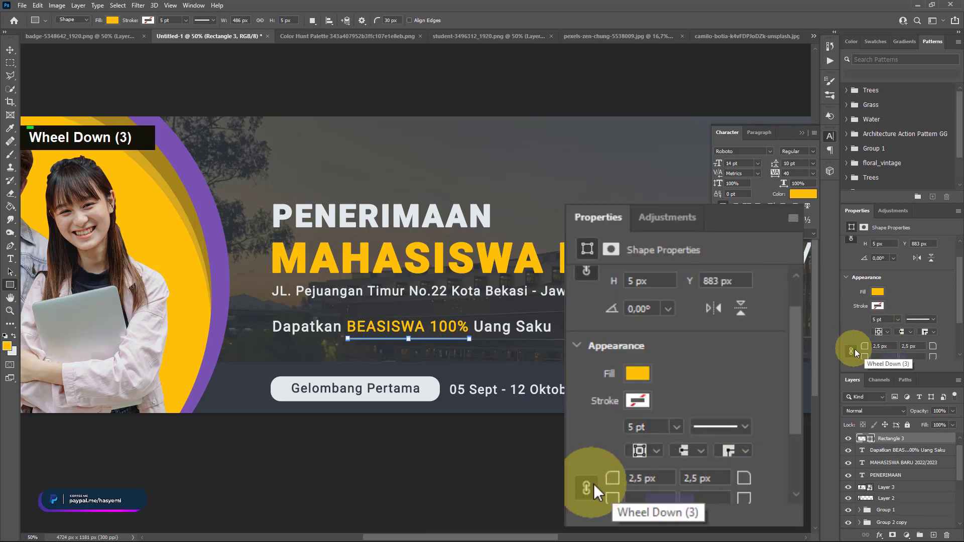
double_click(878, 346)
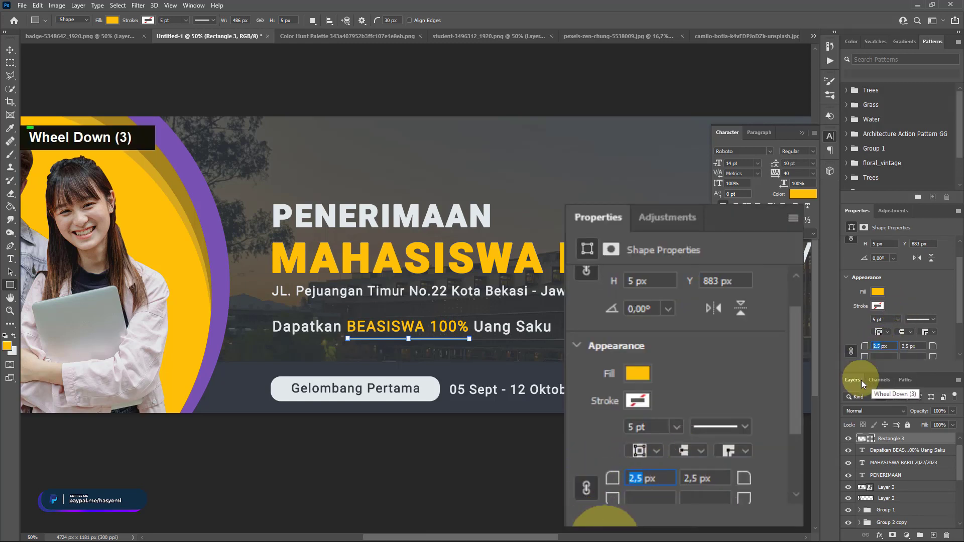
key("BackSpace")
type("0")
key("Return")
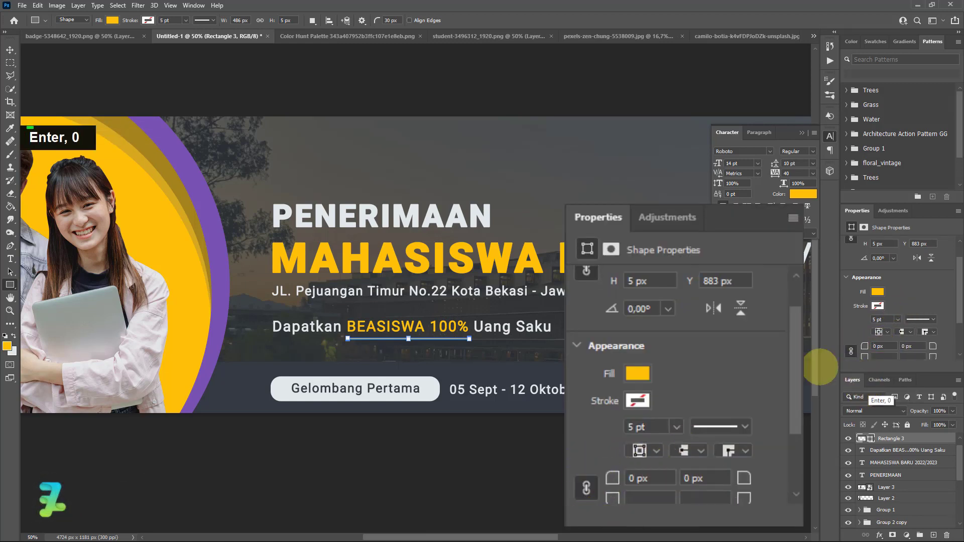
Step: Nudge the underline slightly left and up towards "BEASISWA 100%", to about Y 879 px
left_click(10, 50)
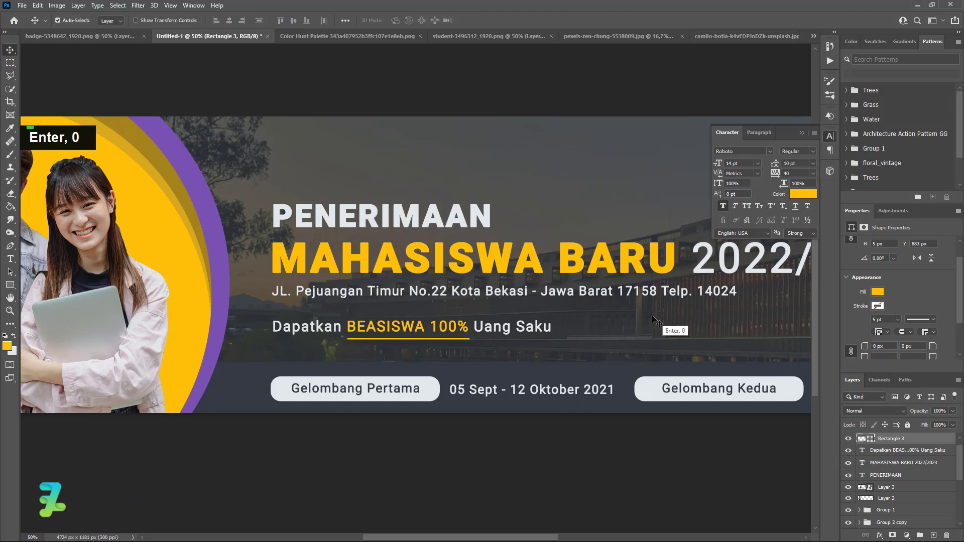
key("Left")
key("Up")
key("Up")
key("Left")
key("Up")
key("Up")
key("Down")
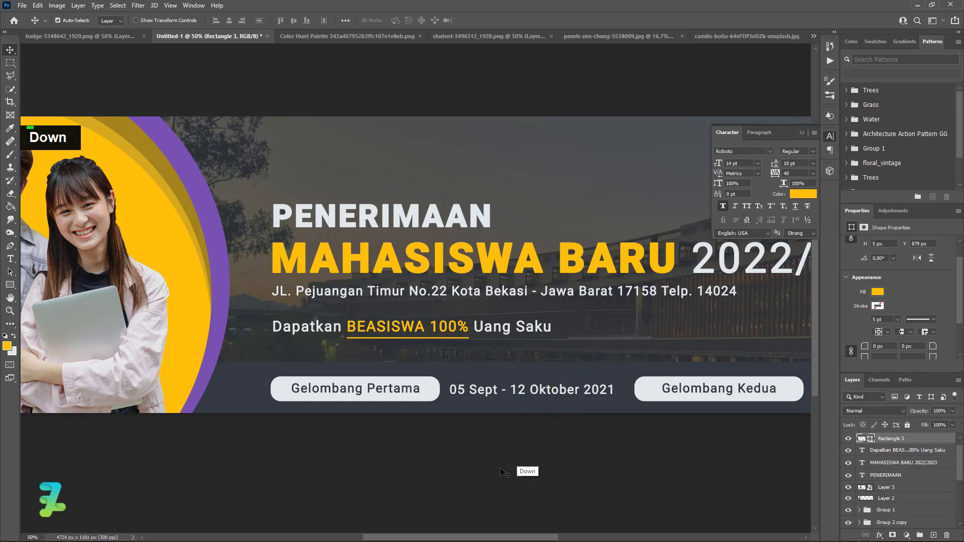
Step: Add a yellow text layer reading "GRATIS PENDAFTARAN !!!!" over the campus building, below the 2022/2023 headline
left_click(805, 131)
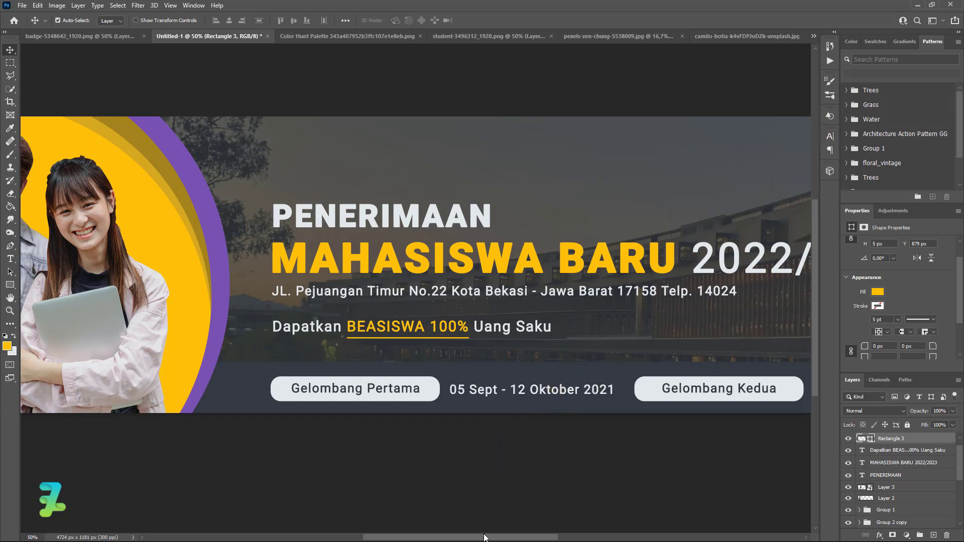
left_click(484, 536)
left_click_drag(483, 536, 576, 525)
left_click(10, 259)
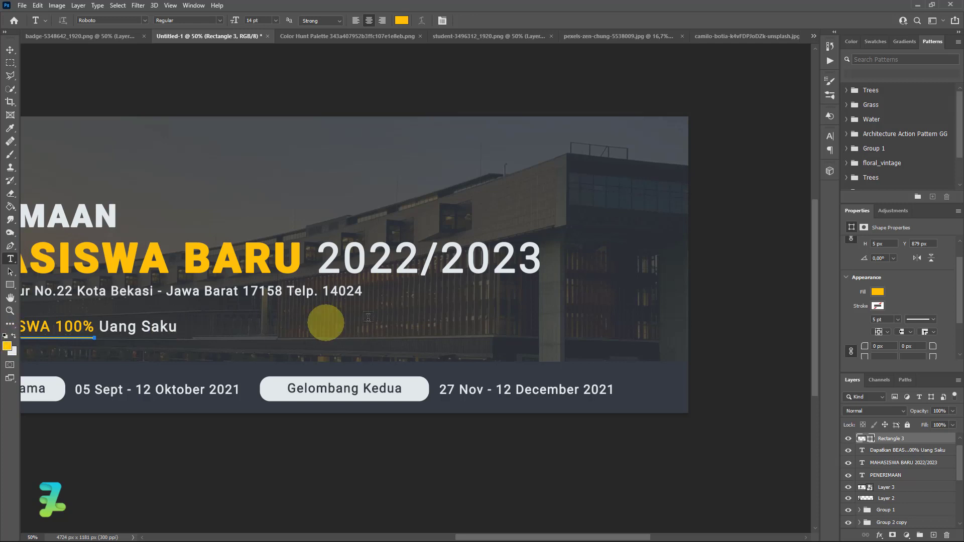
left_click(454, 314)
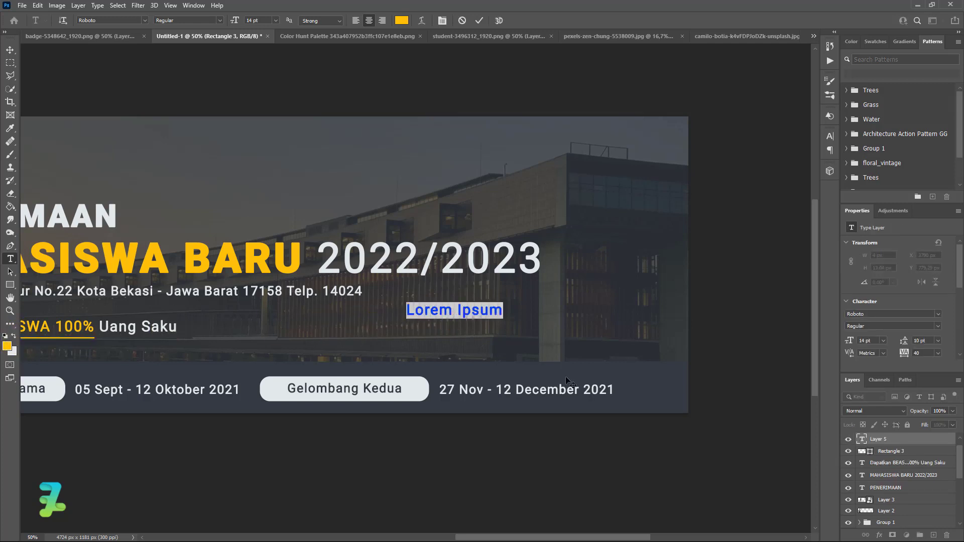
type("g")
key("Caps_Lock")
key("BackSpace")
type("G")
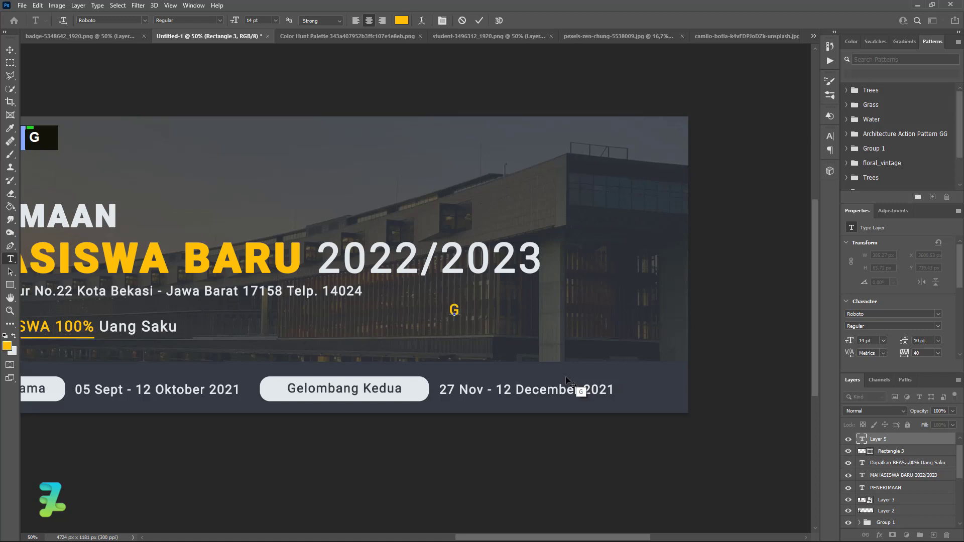
type("RATIS PEN")
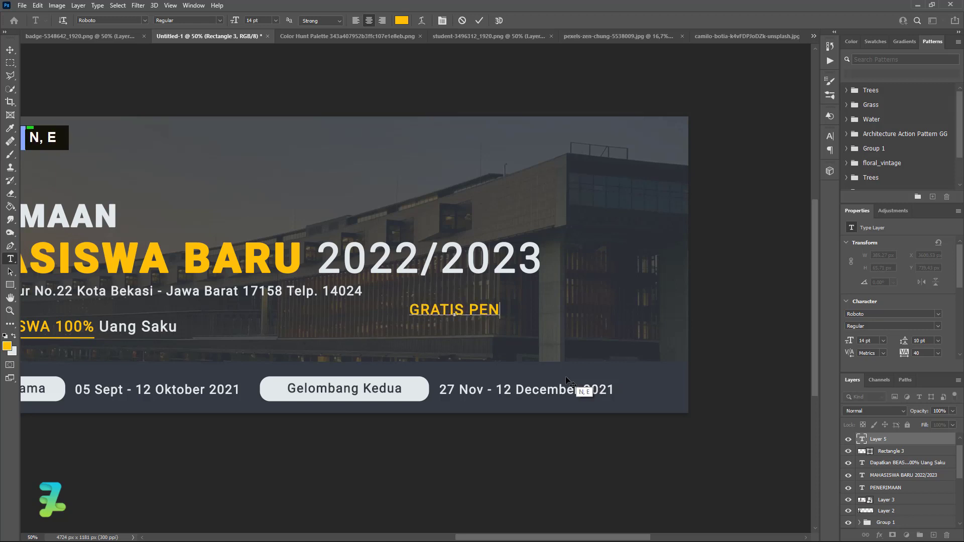
type("DAFTARAN ")
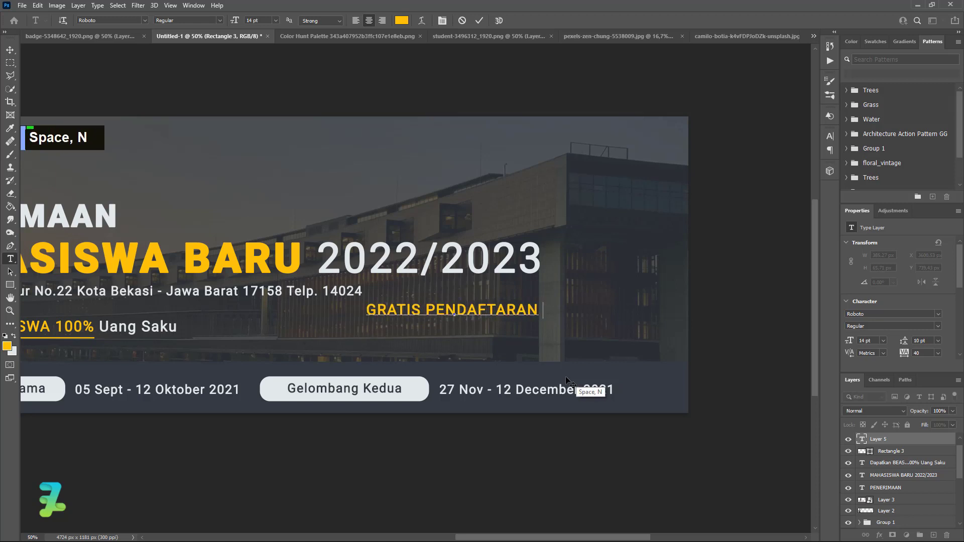
type("!!!!")
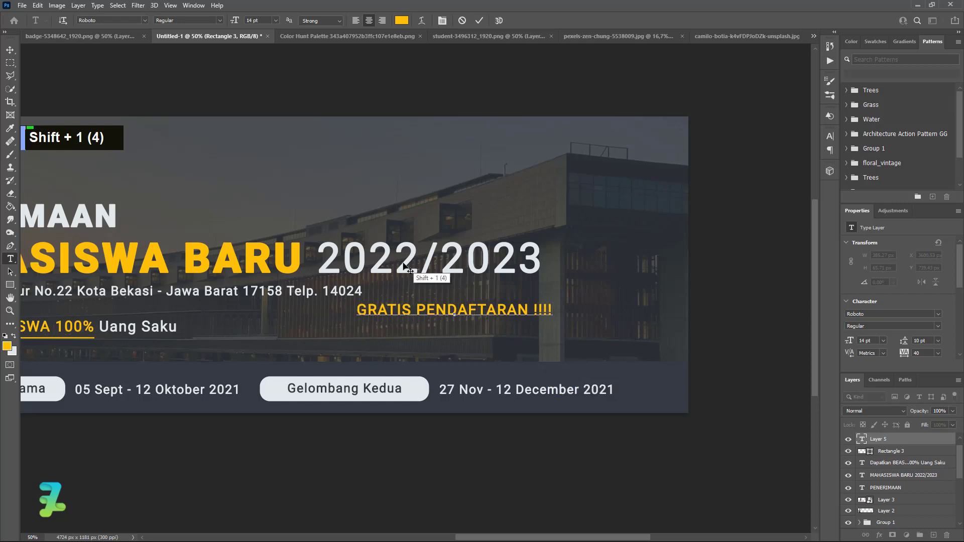
Step: Set the font style of the whole "GRATIS PENDAFTARAN !!!!" text to Bold
key("ctrl+minus")
key("ctrl+minus")
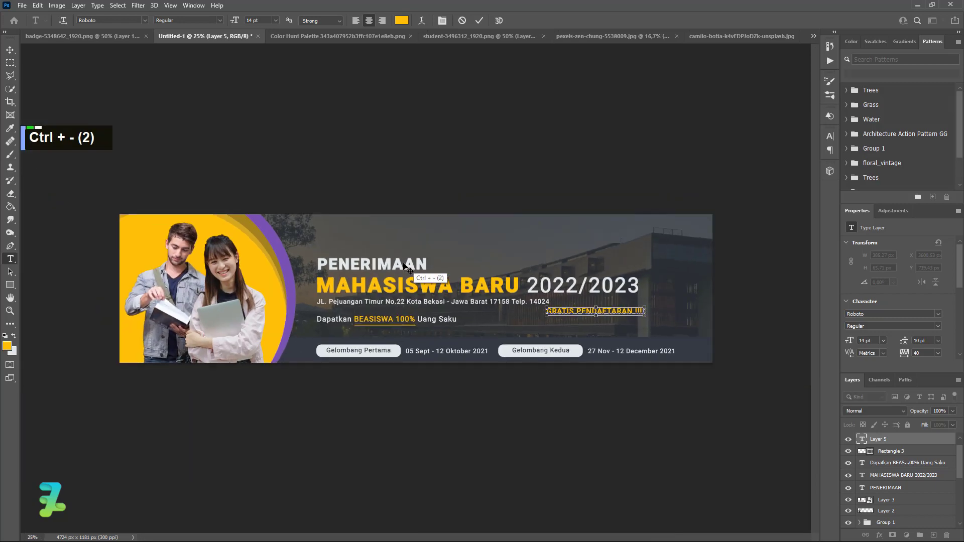
key("ctrl+equal")
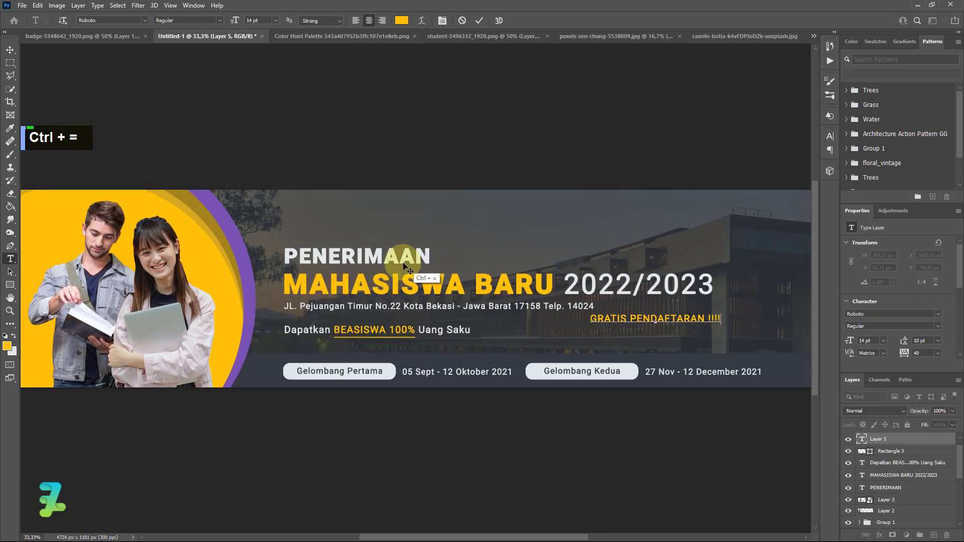
key("ctrl+a")
left_click(218, 20)
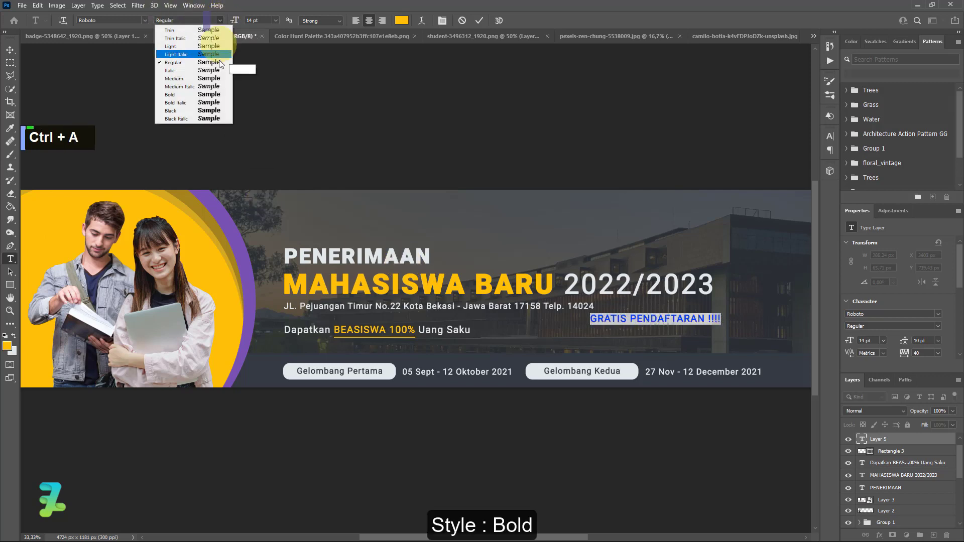
left_click(213, 95)
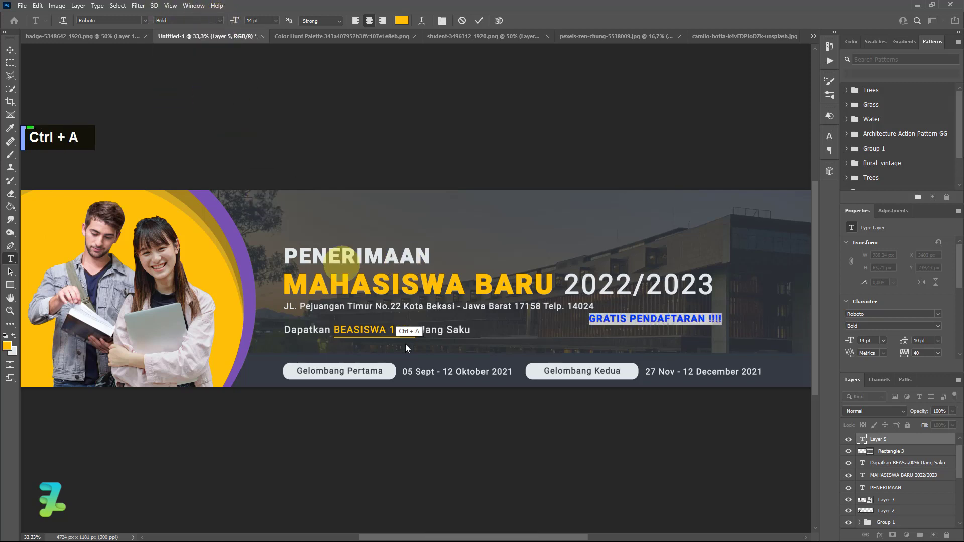
Step: Move "GRATIS PENDAFTARAN !!!!" near the banner's right edge, just above the registration-wave strip, at about X 3852 px, Y 871 px
left_click_drag(376, 536, 431, 536)
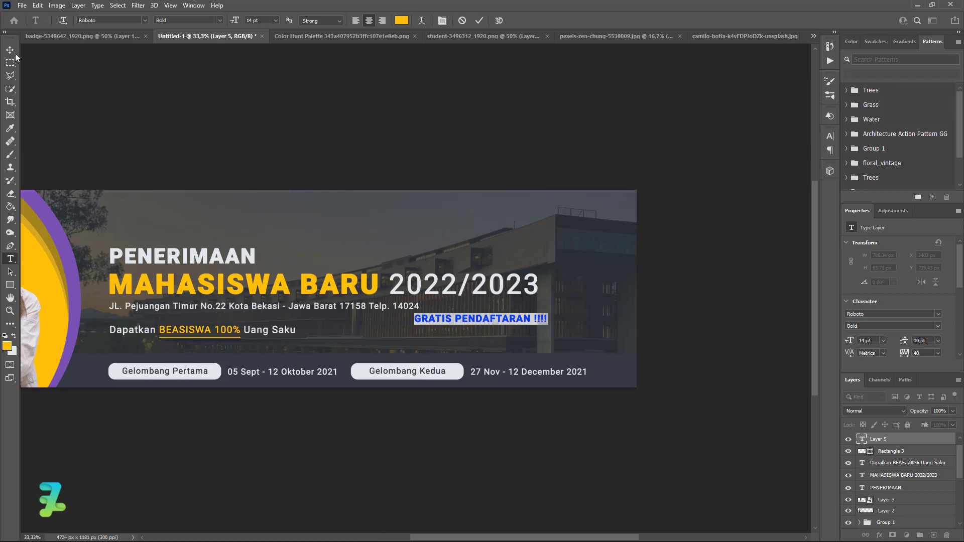
left_click(10, 49)
left_click_drag(499, 319, 575, 341)
scroll(653, 321, "down", 6)
scroll(644, 341, "up", 3)
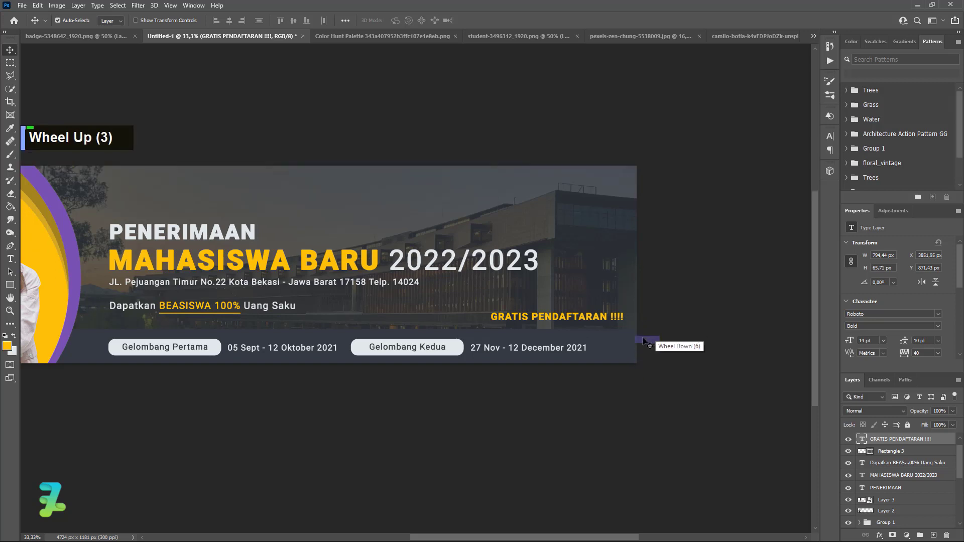
scroll(644, 341, "up", 6)
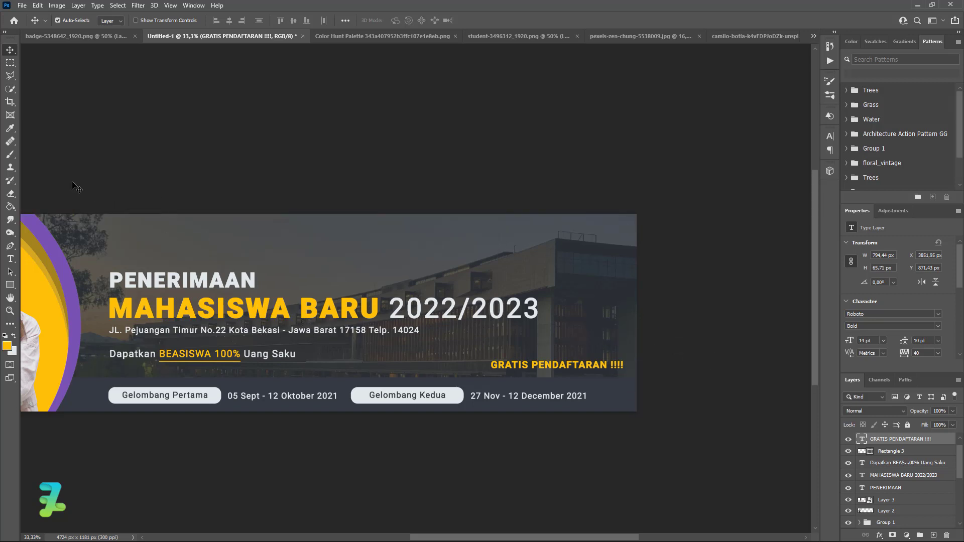
left_click(11, 259)
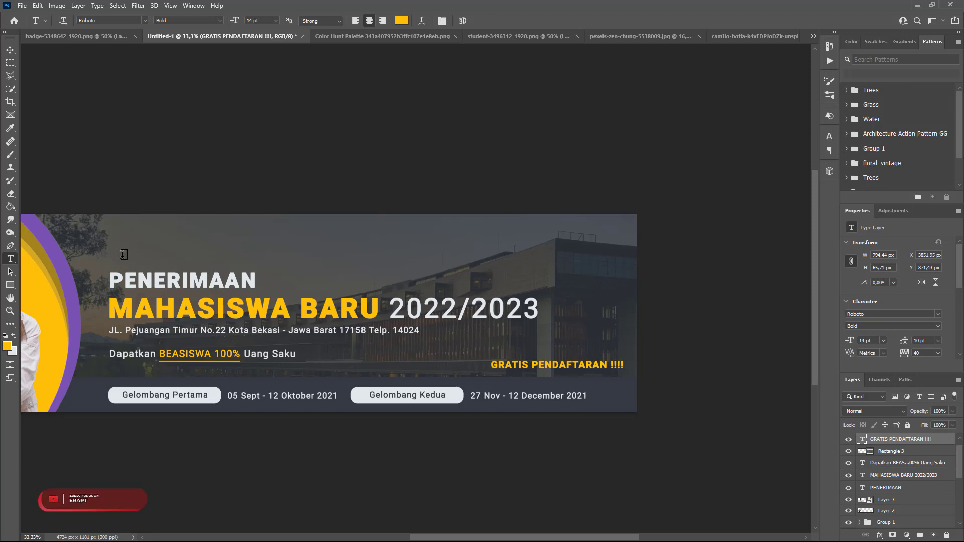
scroll(122, 255, "down", 2)
scroll(122, 254, "up", 4)
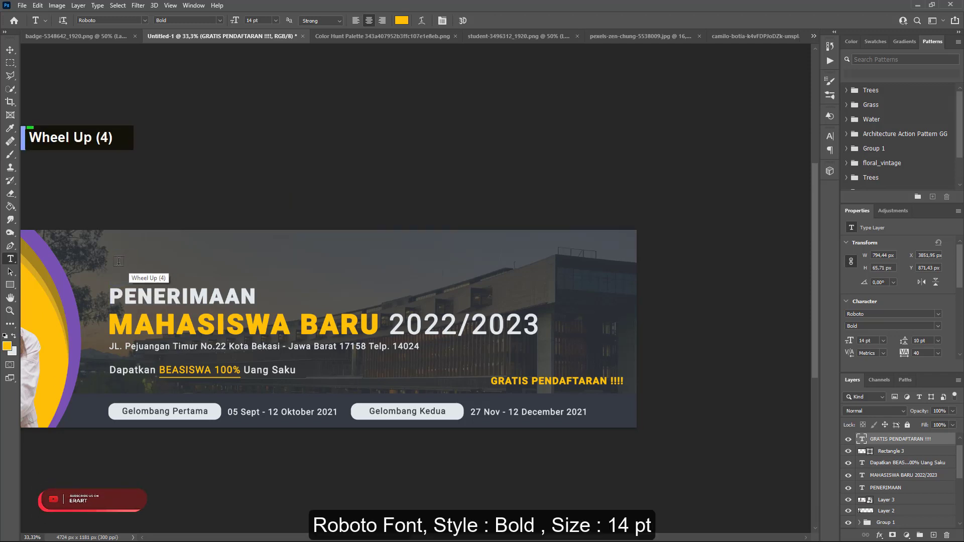
left_click(119, 261)
key("BackSpace")
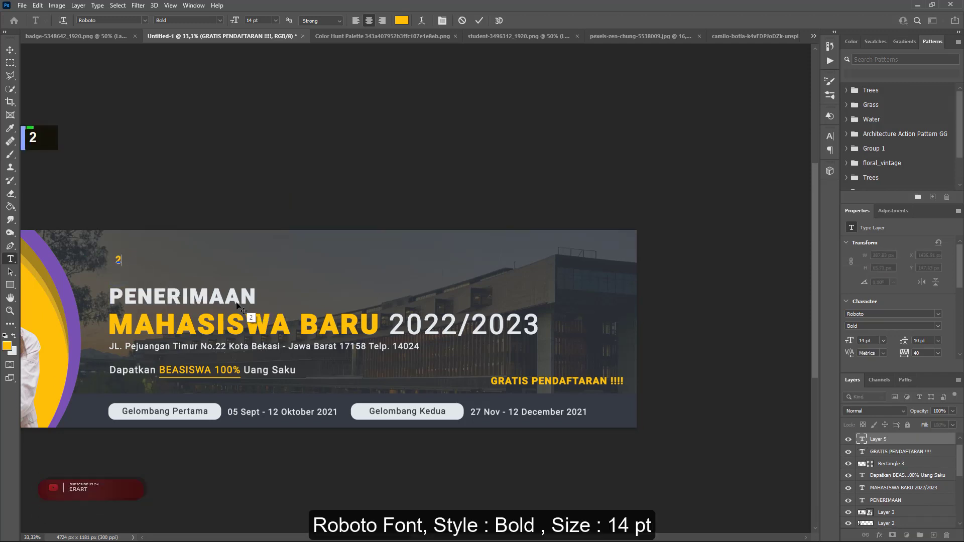
key("Caps_Lock")
type("www.")
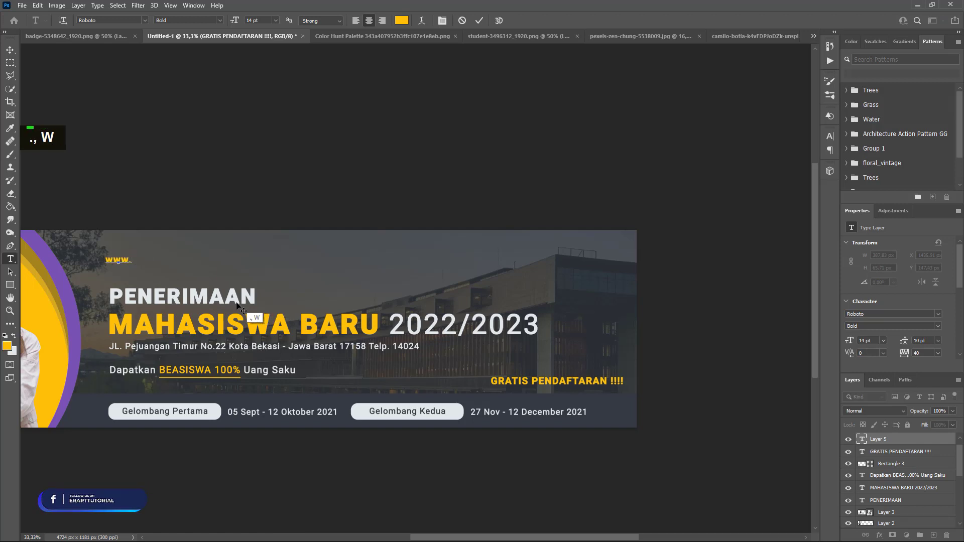
type("r")
key("BackSpace")
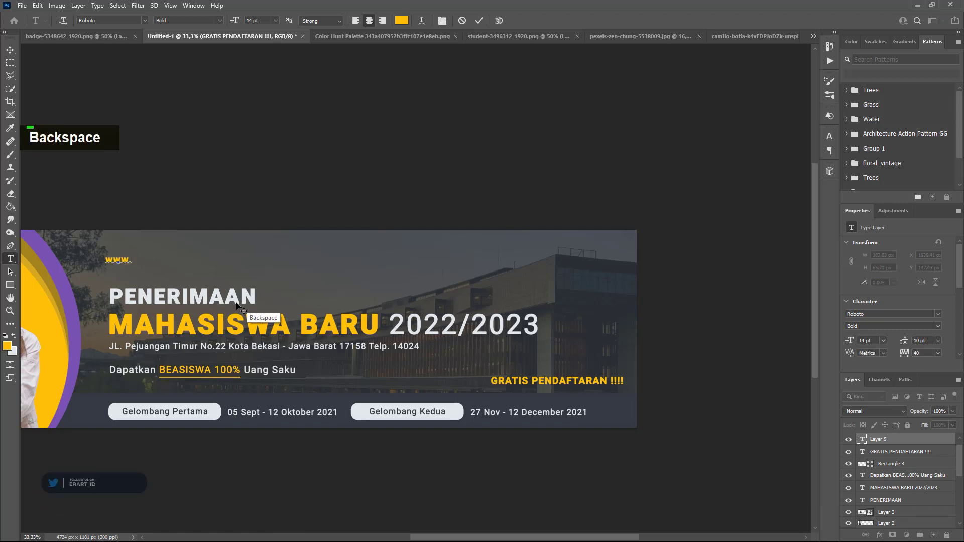
type("testerkamp")
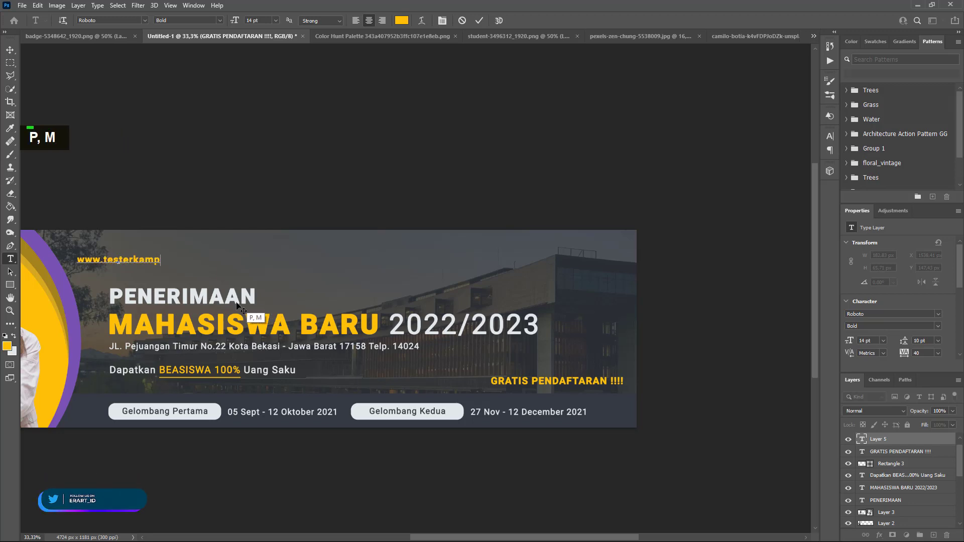
type("us.c")
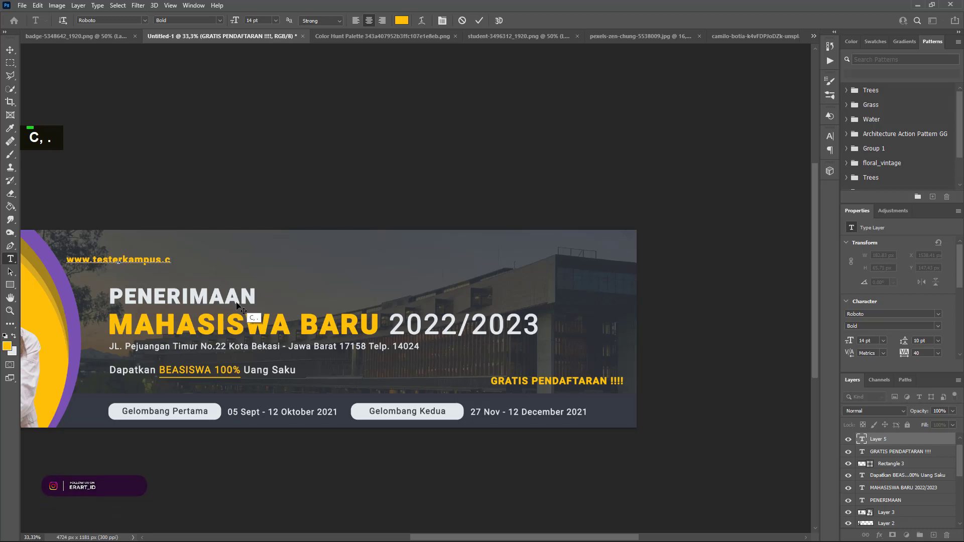
key("BackSpace")
type("sch")
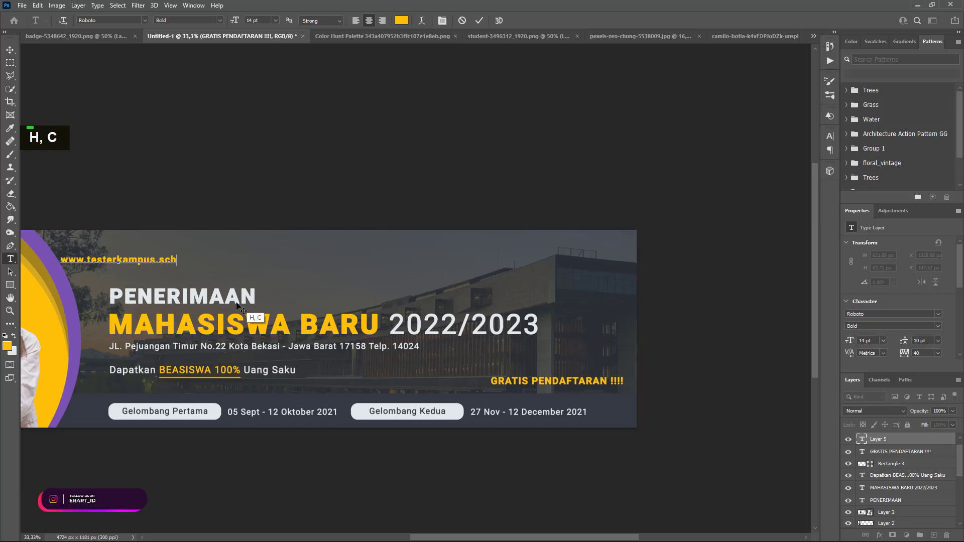
type(".ui")
key("BackSpace")
key("BackSpace")
type("id")
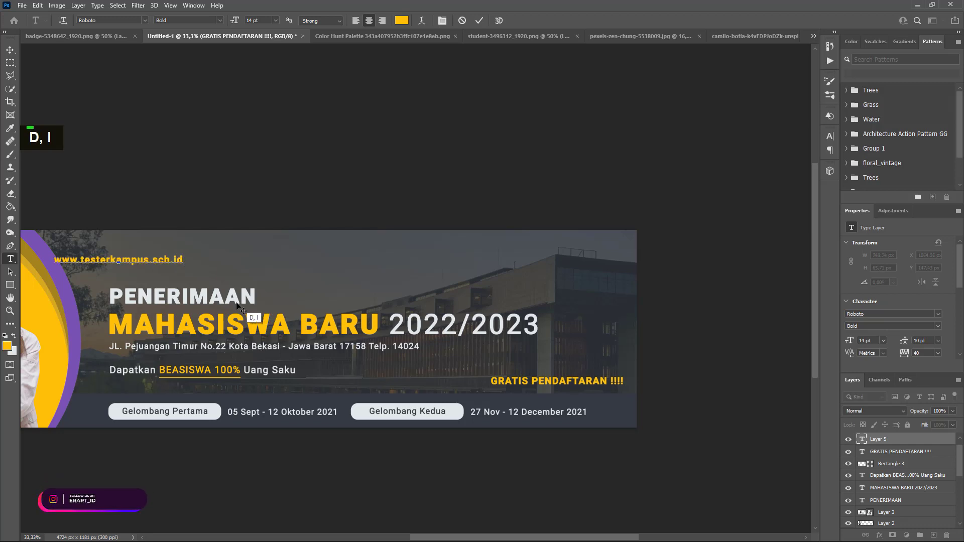
Step: Recolour the whole web address light grey #E1E8EB and set it to Roboto Regular at 10 pt
key("ctrl+a")
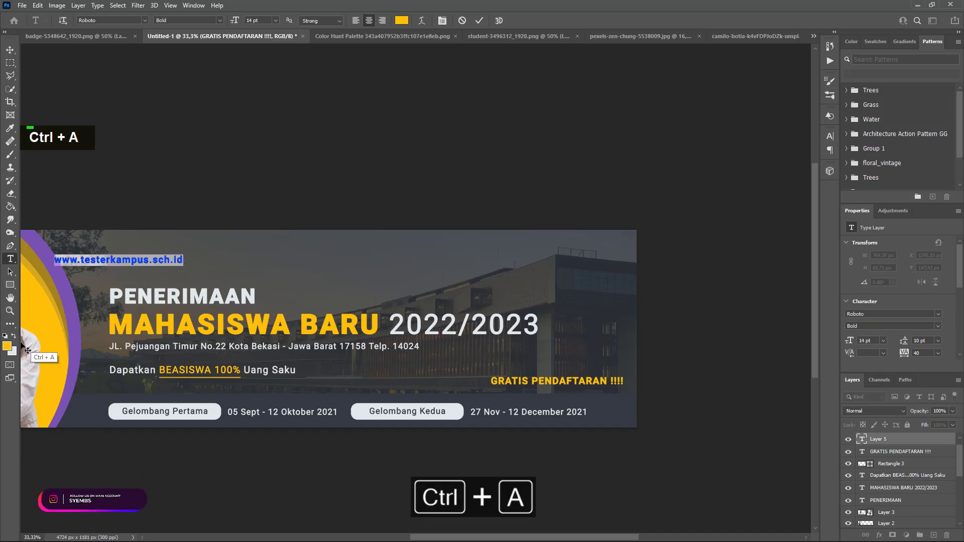
left_click(14, 336)
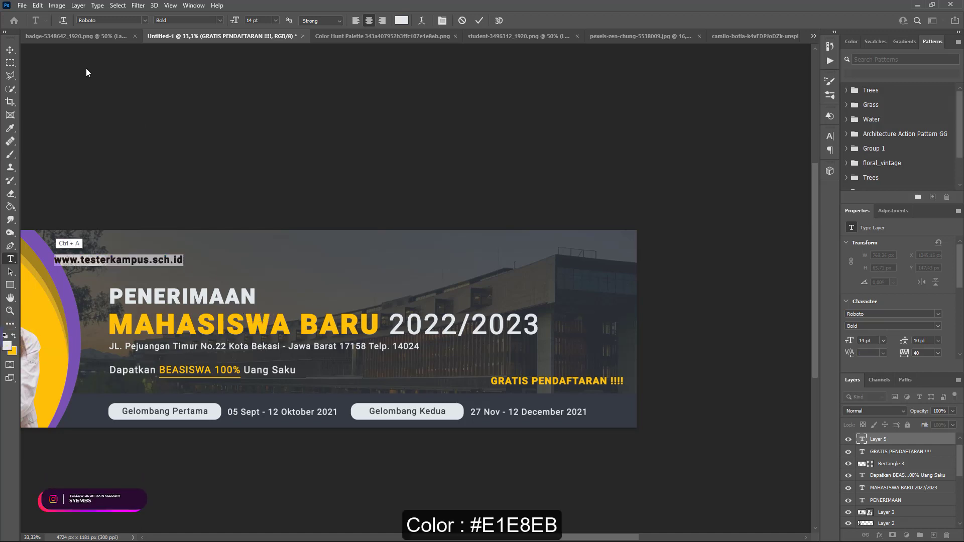
left_click(220, 20)
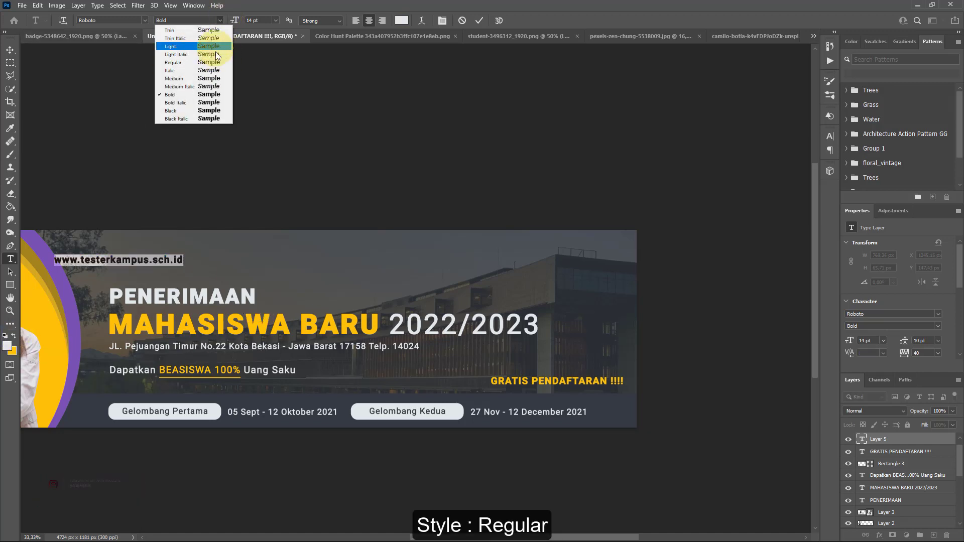
left_click(209, 64)
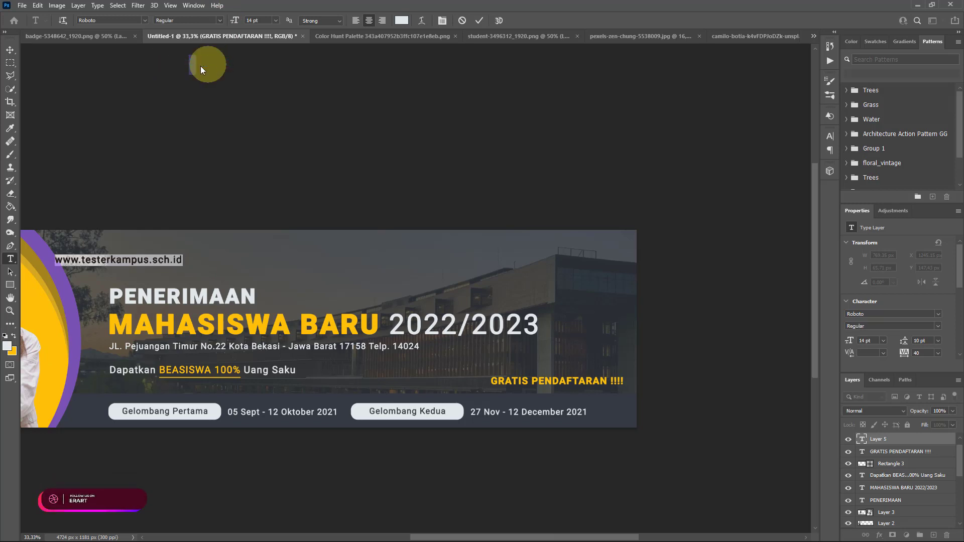
left_click(276, 20)
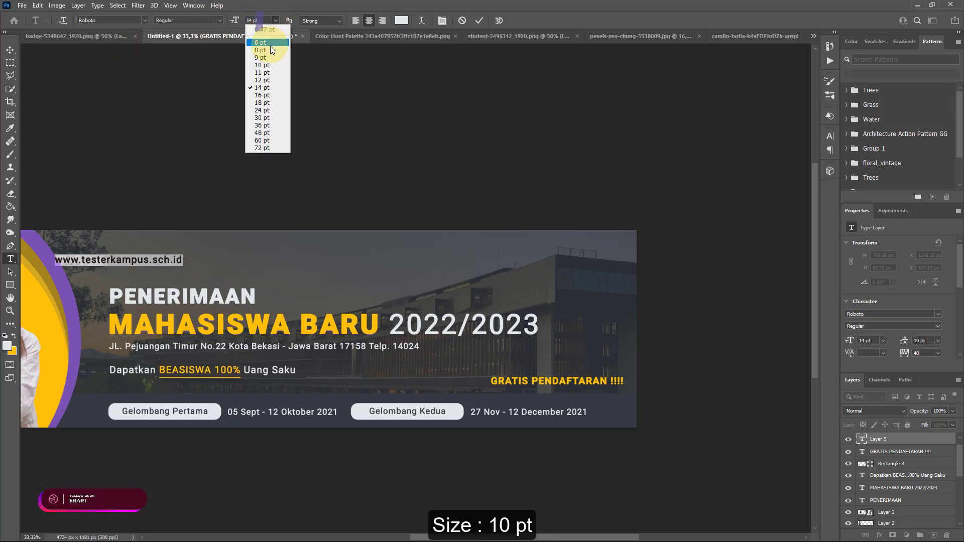
left_click(263, 65)
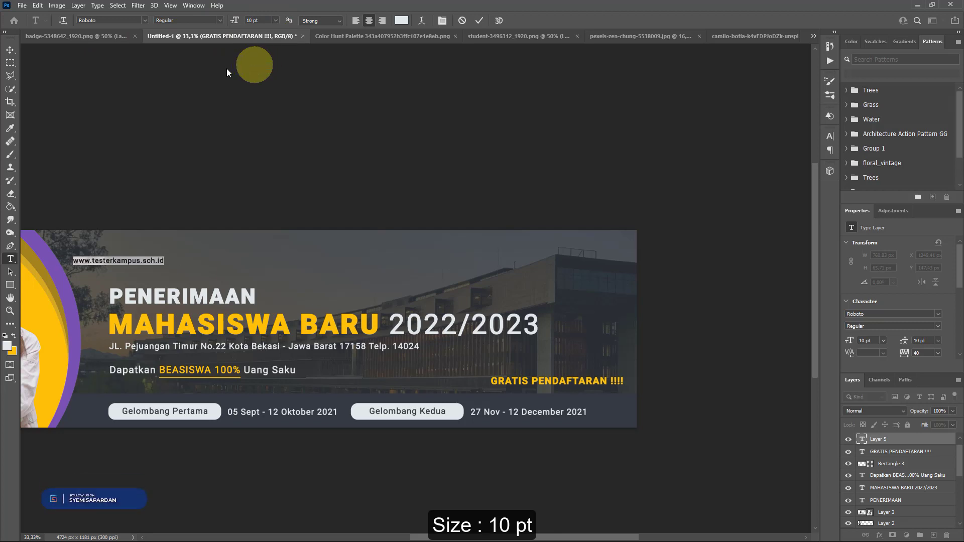
Step: Move the web address directly above "GRATIS PENDAFTARAN !!!!", aligned with its right end, at about X 4102 px, Y 815 px
left_click(14, 53)
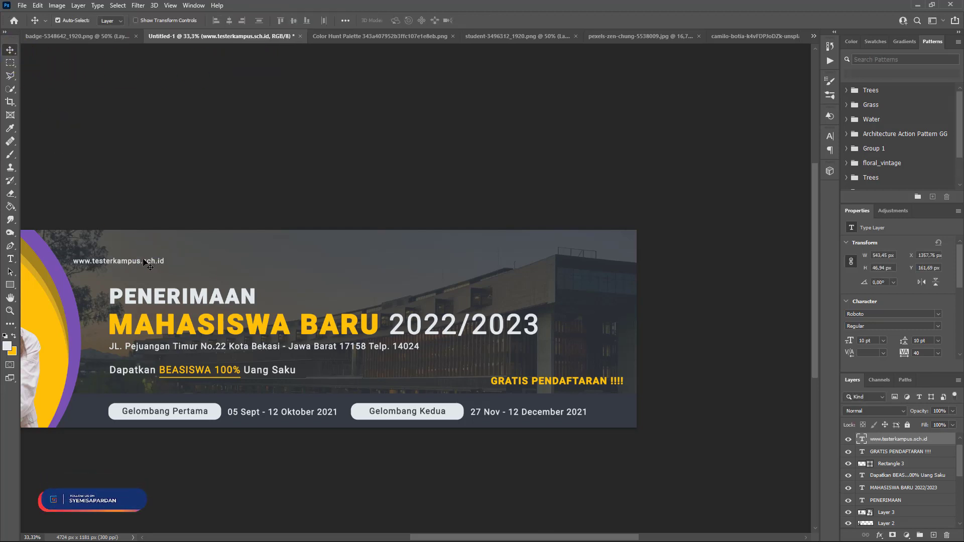
left_click_drag(144, 262, 604, 370)
left_click(667, 420)
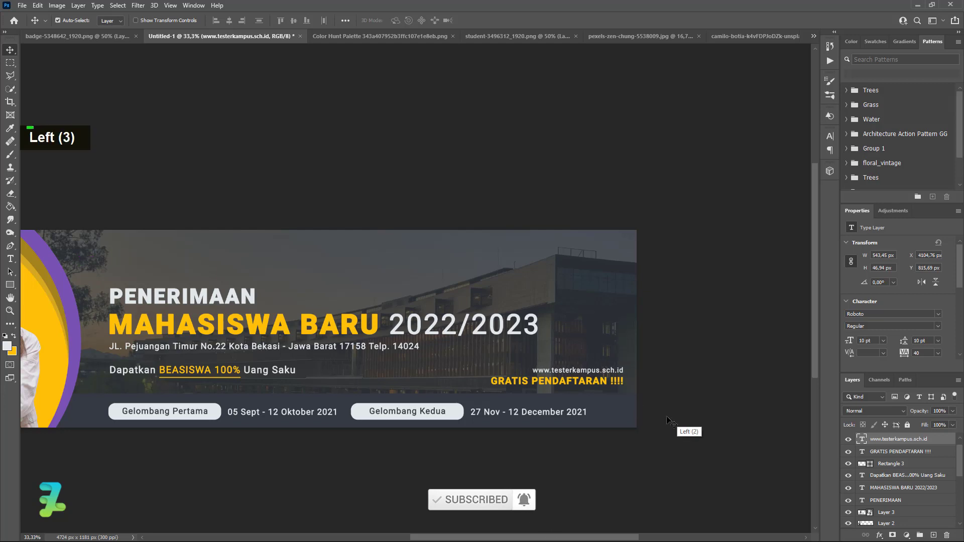
key("Up")
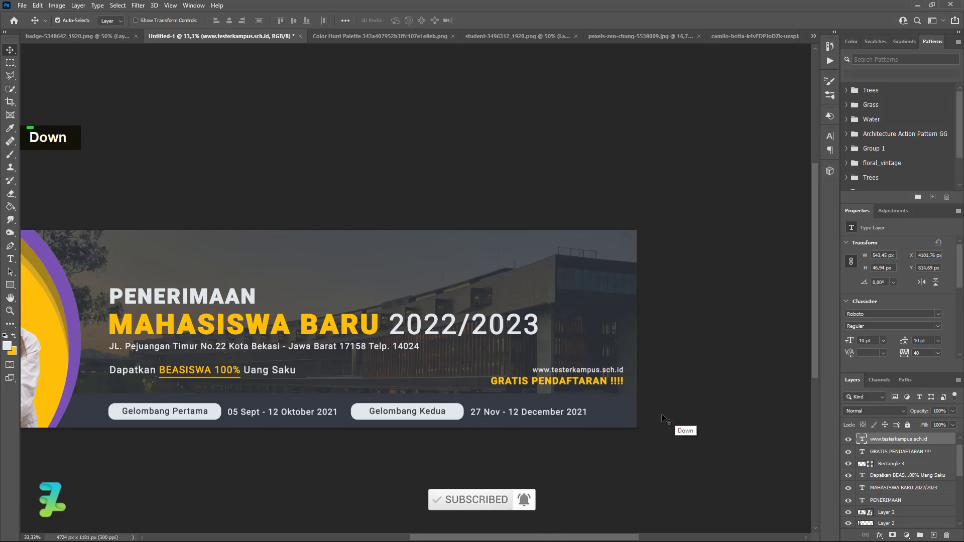
Step: Float badge-5348642_1920.png in its own window, copy the badge into the banner, and close the badge file
right_click(91, 40)
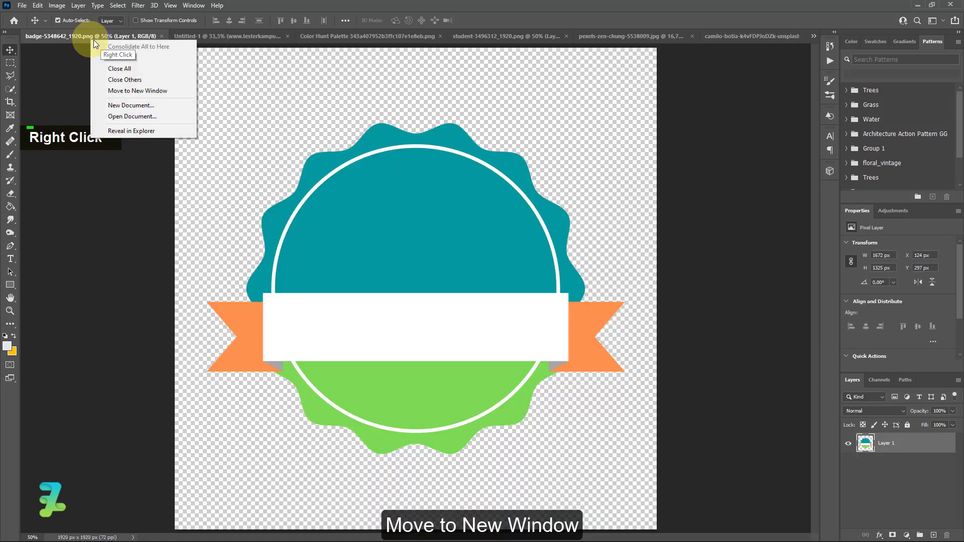
left_click(139, 90)
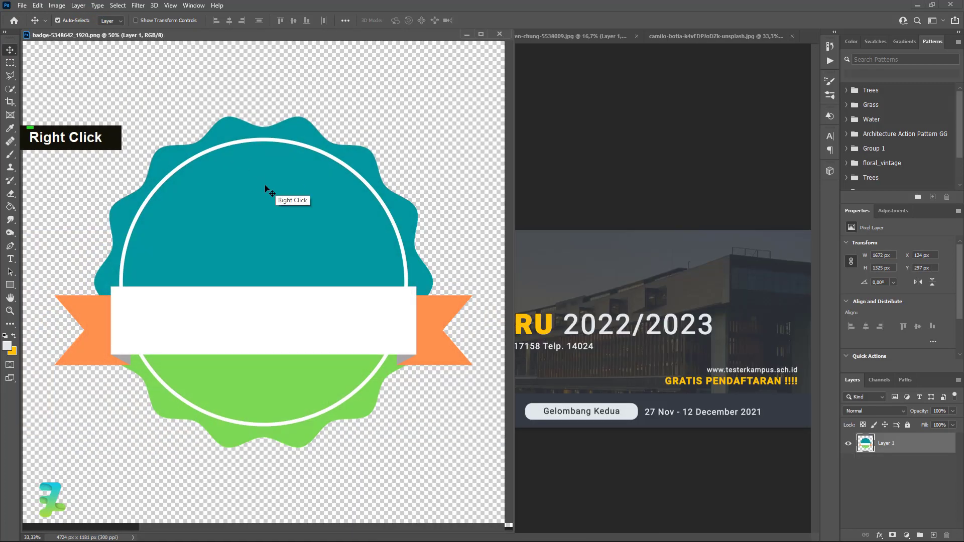
left_click_drag(266, 188, 673, 249)
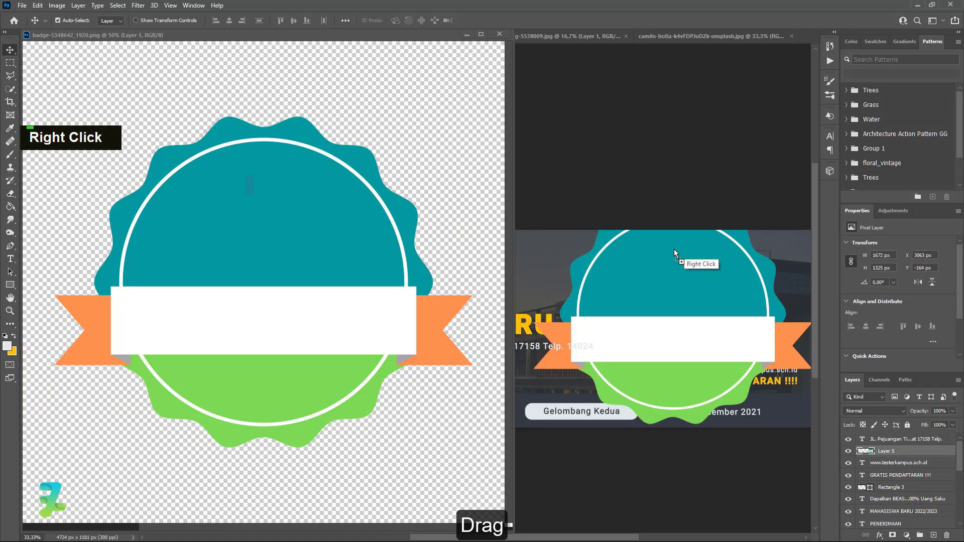
left_click(499, 34)
left_click_drag(509, 537, 526, 538)
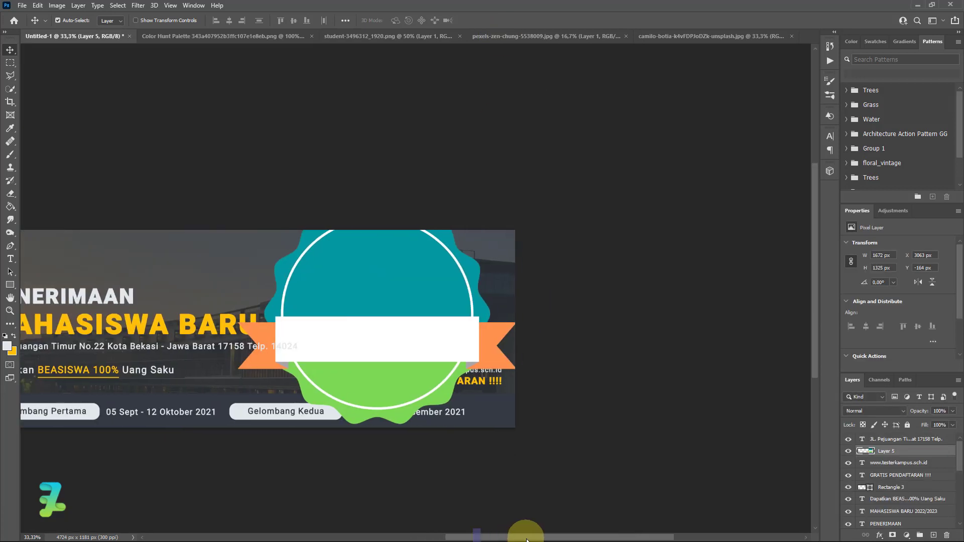
Step: Scale the badge proportionally to about 24% and place it in the banner's upper-right corner, at about X 4221 px, Y 61 px
key("ctrl+t")
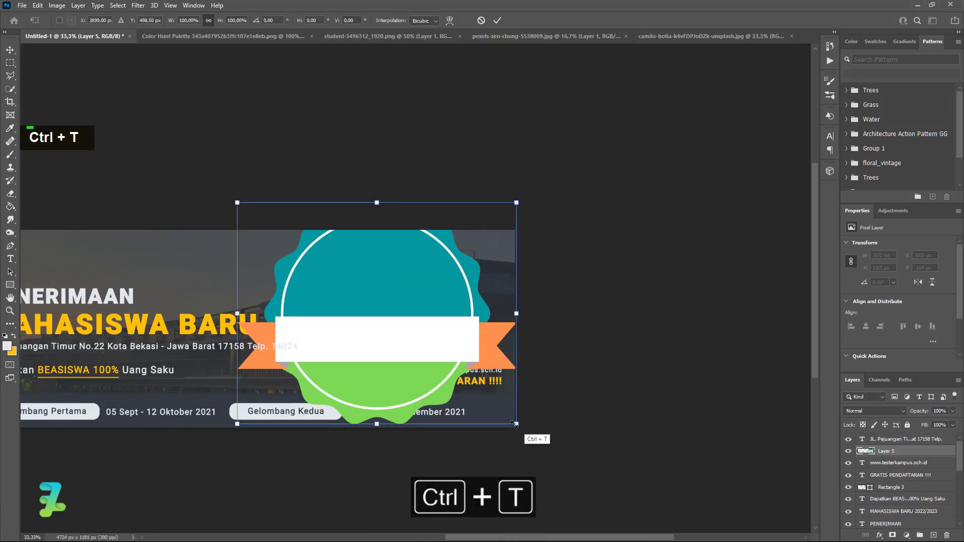
left_click_drag(514, 424, 434, 295)
left_click(9, 50)
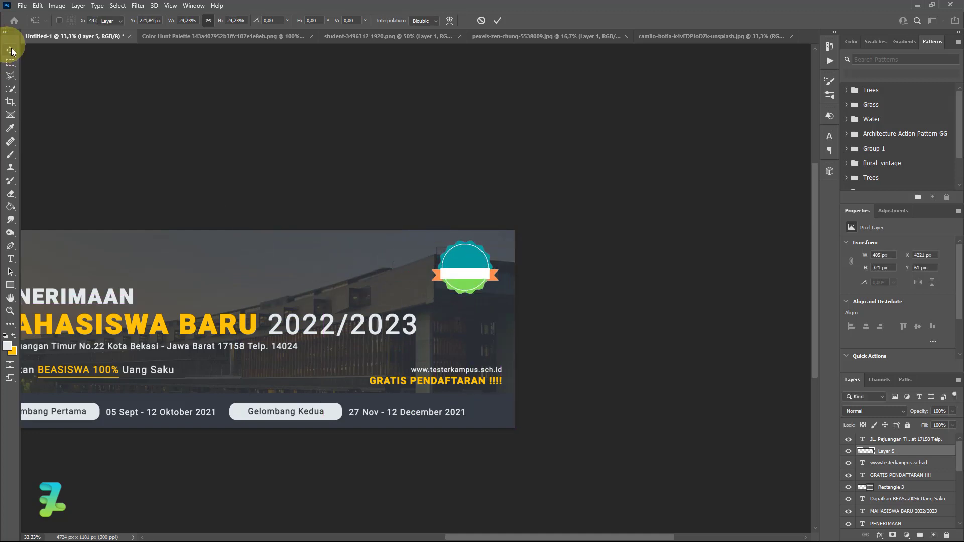
Step: Apply a Color Overlay of #F6F6F6 to the badge layer, with Normal blending and 100% opacity
double_click(933, 455)
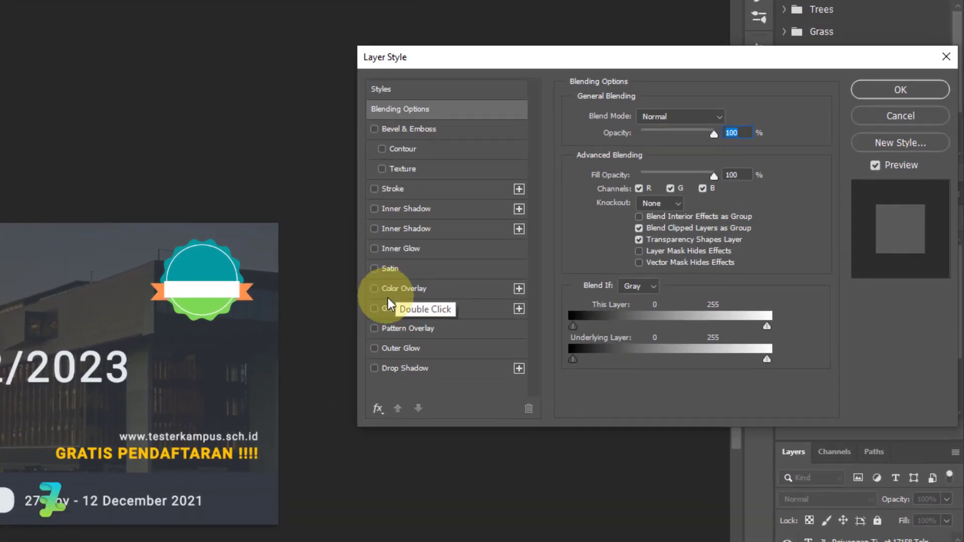
left_click(381, 291)
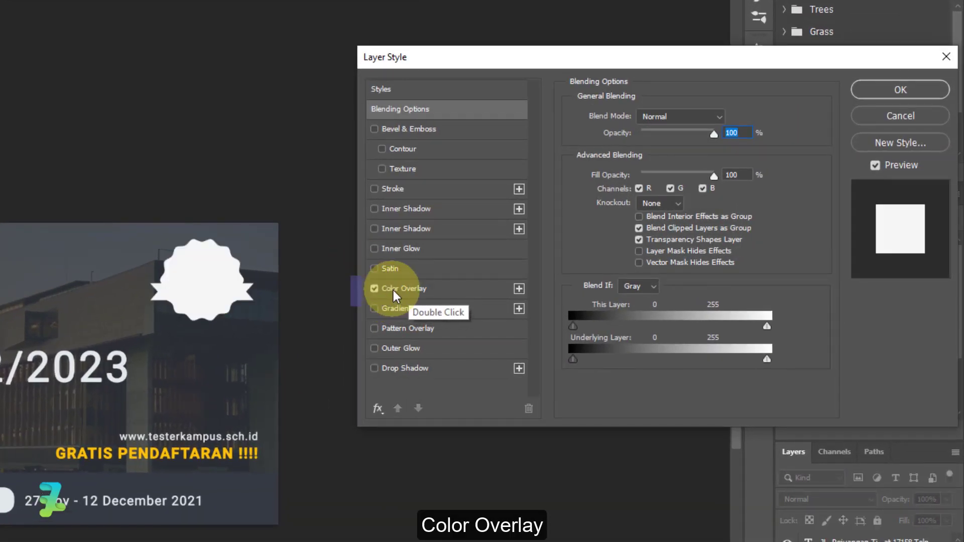
left_click(393, 290)
left_click(728, 118)
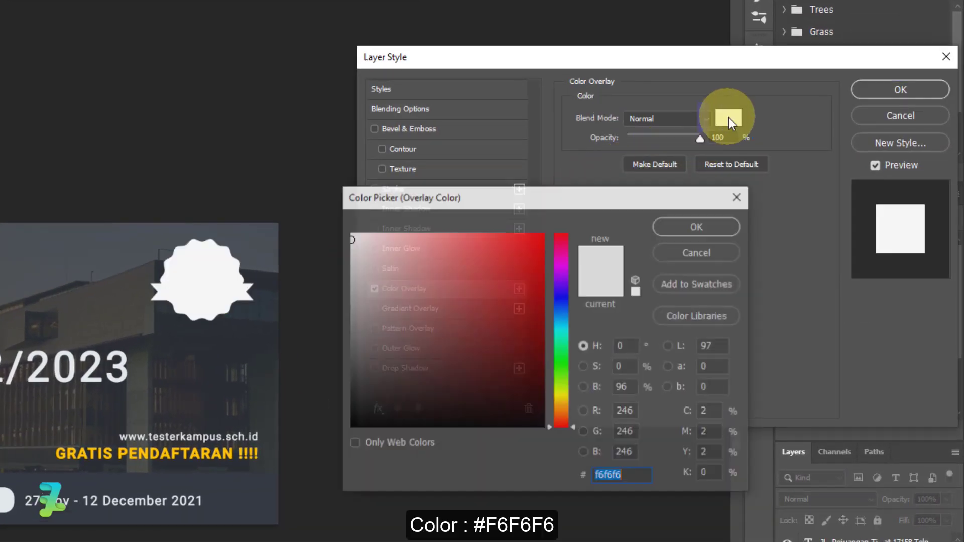
left_click(703, 226)
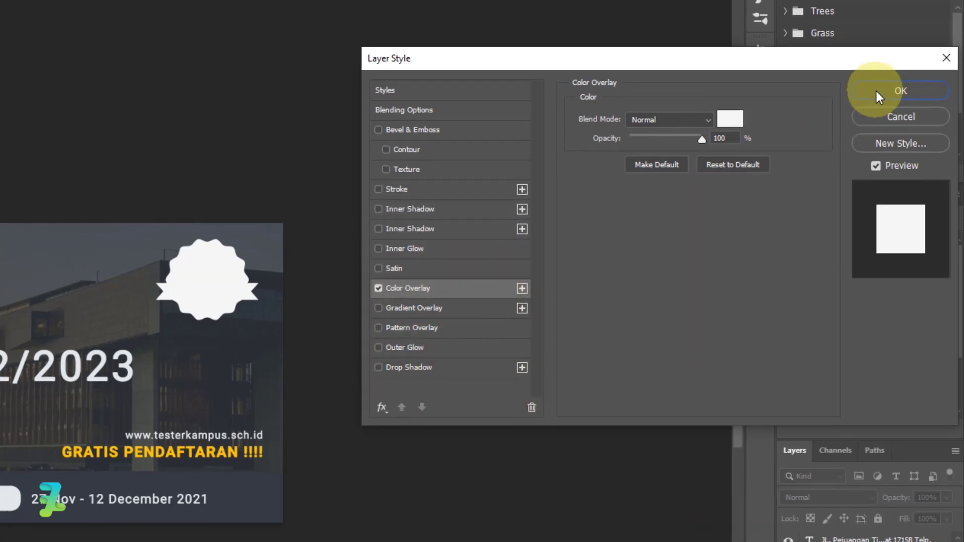
left_click(878, 91)
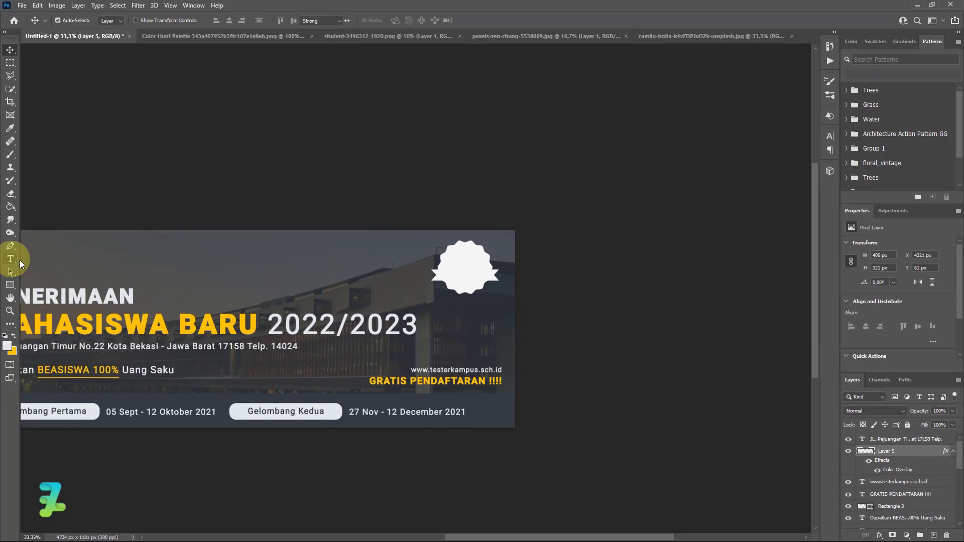
Step: Add a centred two-line text layer reading "LOGO" and "CAMPUS" on the banner, left of the badge
left_click(10, 258)
left_click(284, 258)
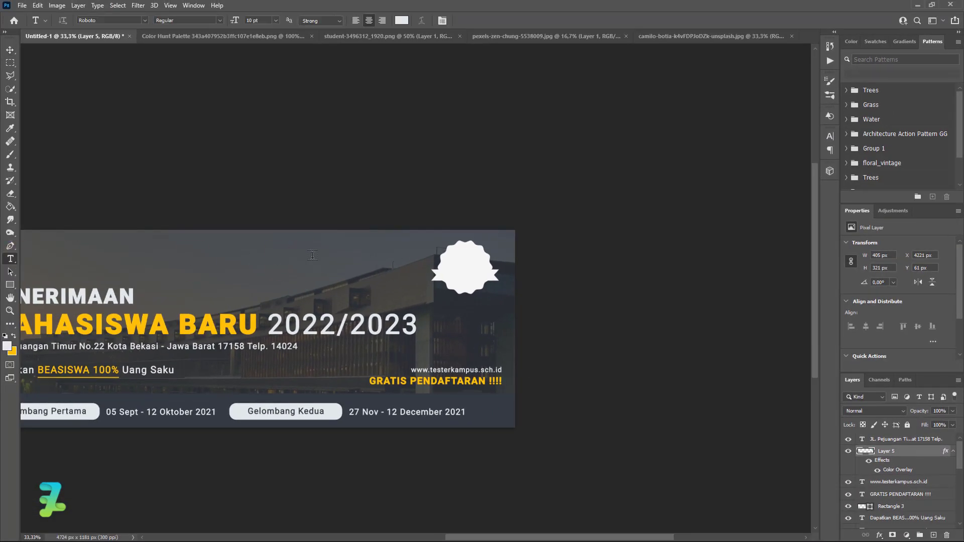
key("Caps_Lock")
type("LO")
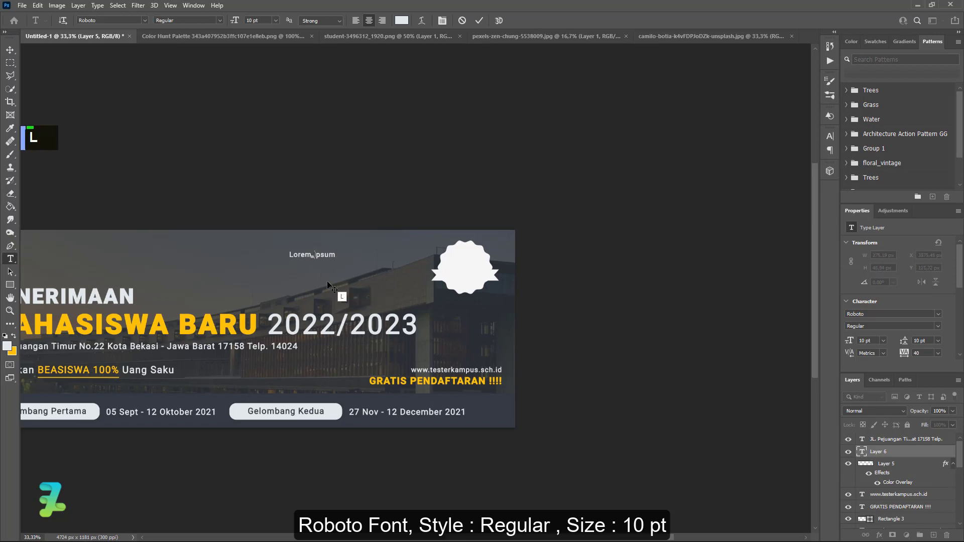
type("GO")
key("BackSpace")
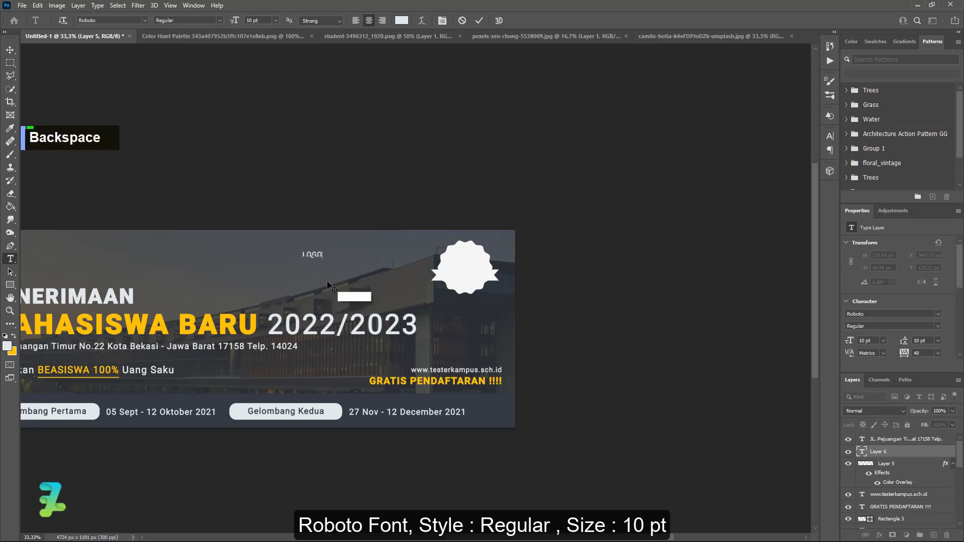
key("Return")
type("CAMPUS")
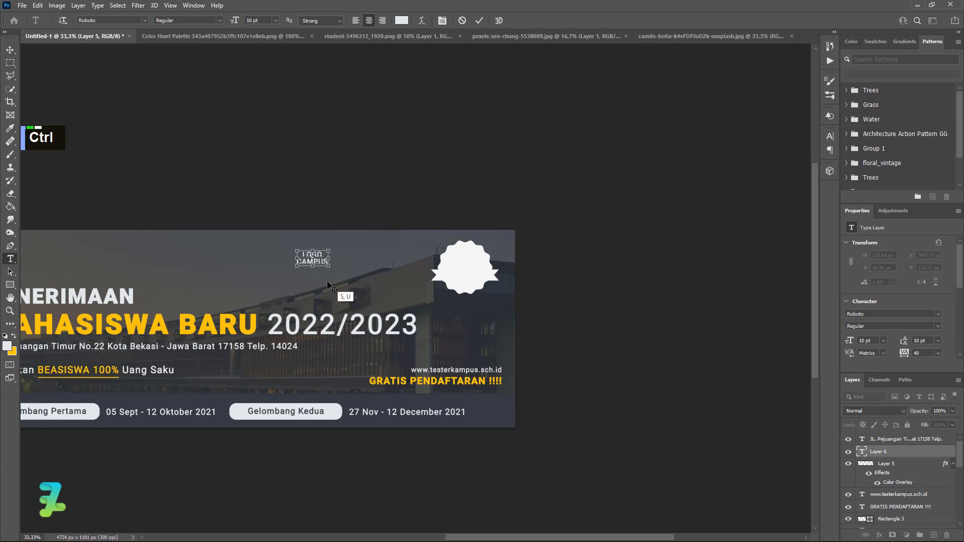
Step: Recolour the whole "LOGO CAMPUS" text to #343A40 and set its Roboto font style to Black
key("ctrl+a")
left_click(11, 348)
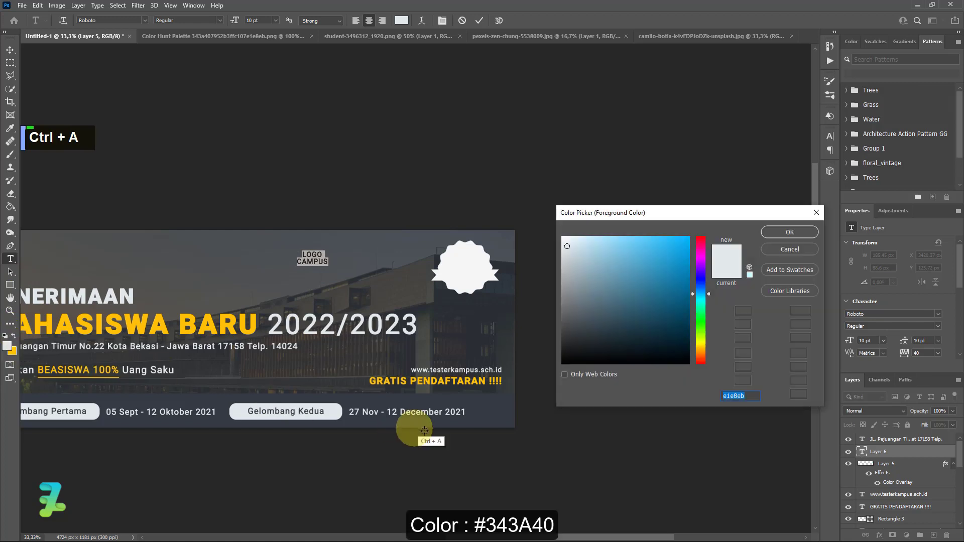
type("343a40")
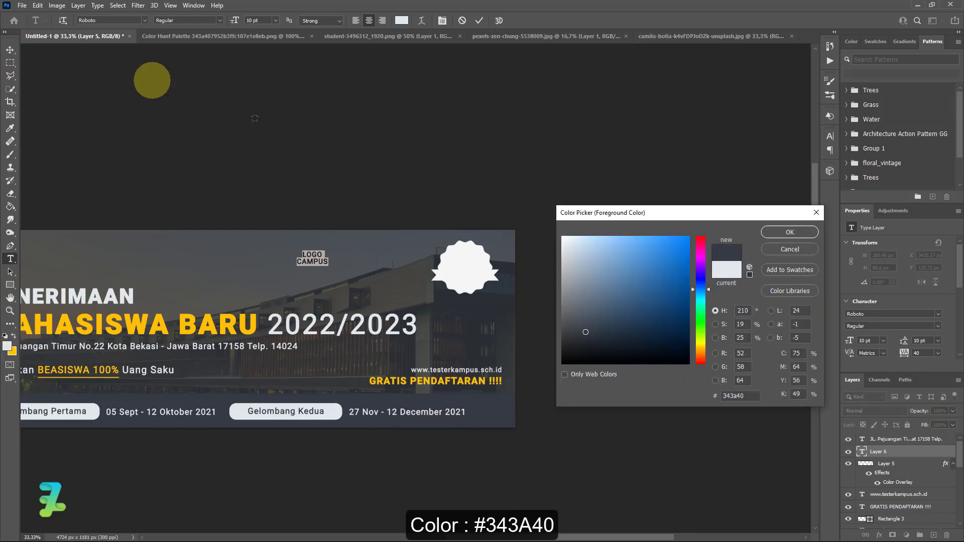
left_click(796, 233)
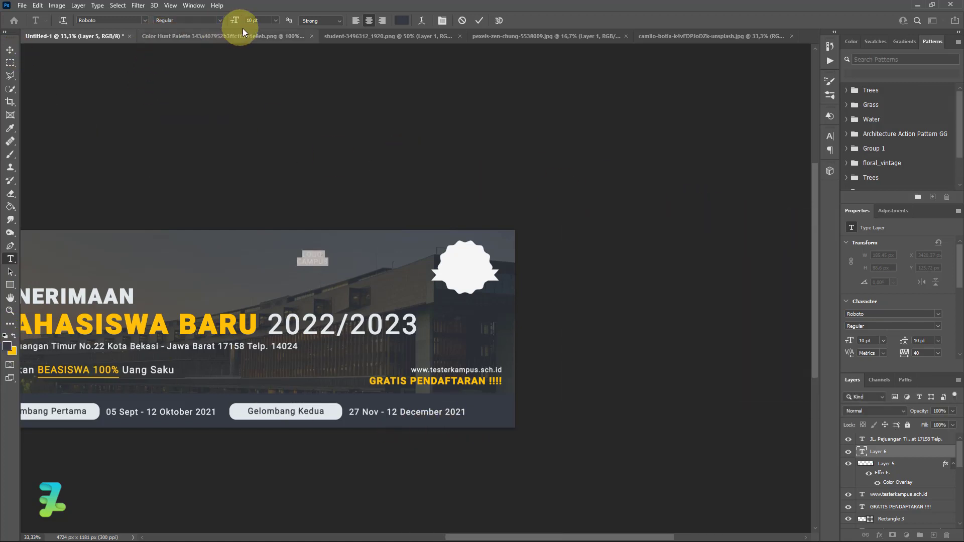
left_click(220, 21)
left_click(199, 110)
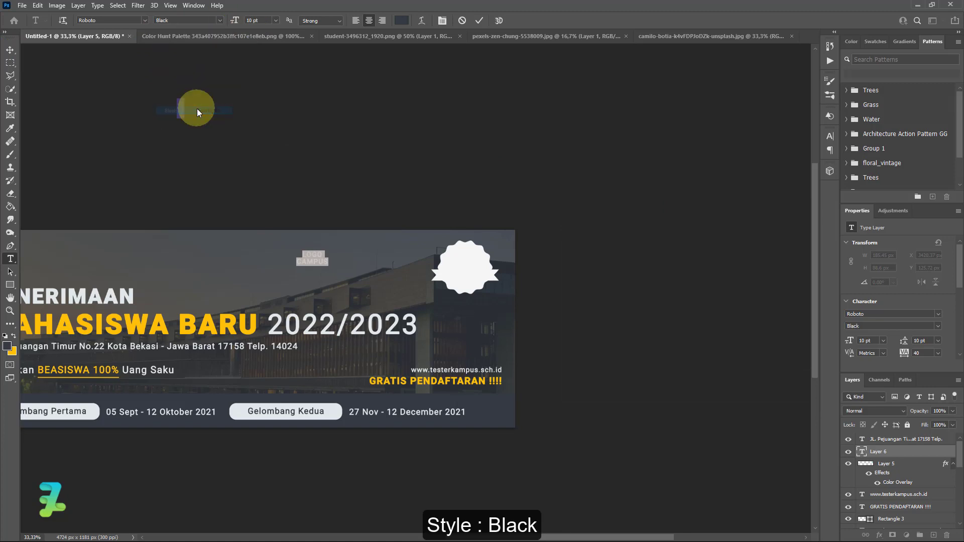
Step: Move the "LOGO CAMPUS" text onto the white badge and scale it proportionally to about 250 px wide by 117 px high
left_click(10, 50)
left_click_drag(309, 266, 491, 257)
key("ctrl+t")
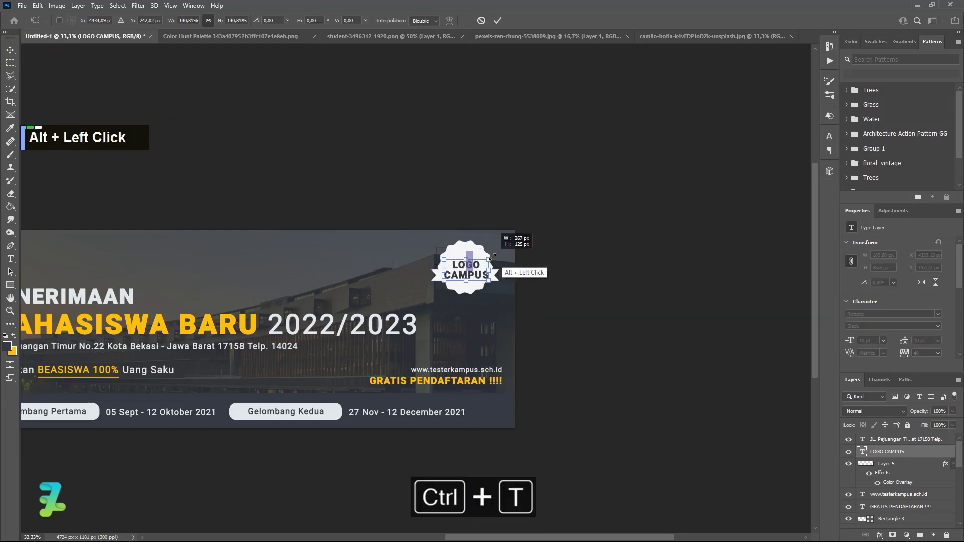
Step: Centre the "LOGO CAMPUS" text horizontally and vertically on the badge, using a selection loaded from Layer 5, and deselect
left_click(10, 62)
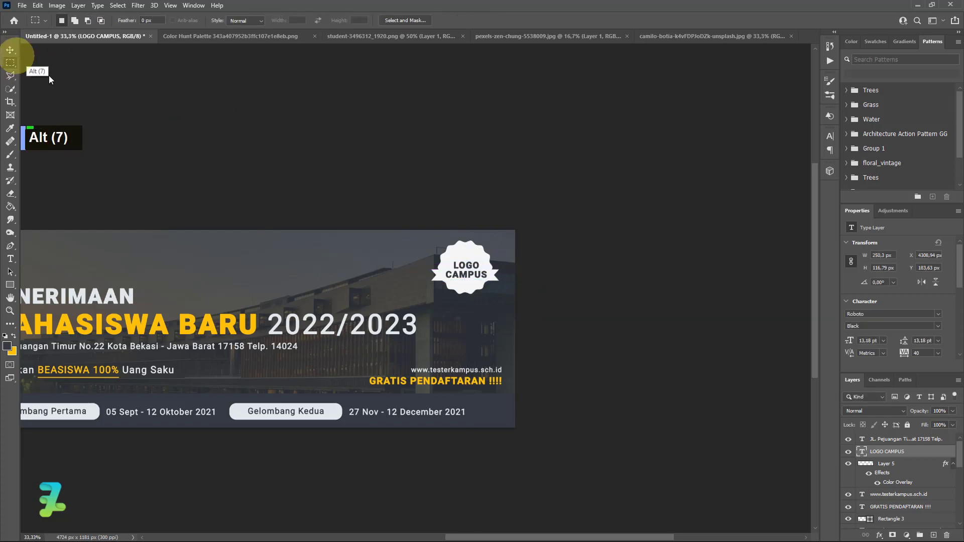
left_click(865, 467, "ctrl")
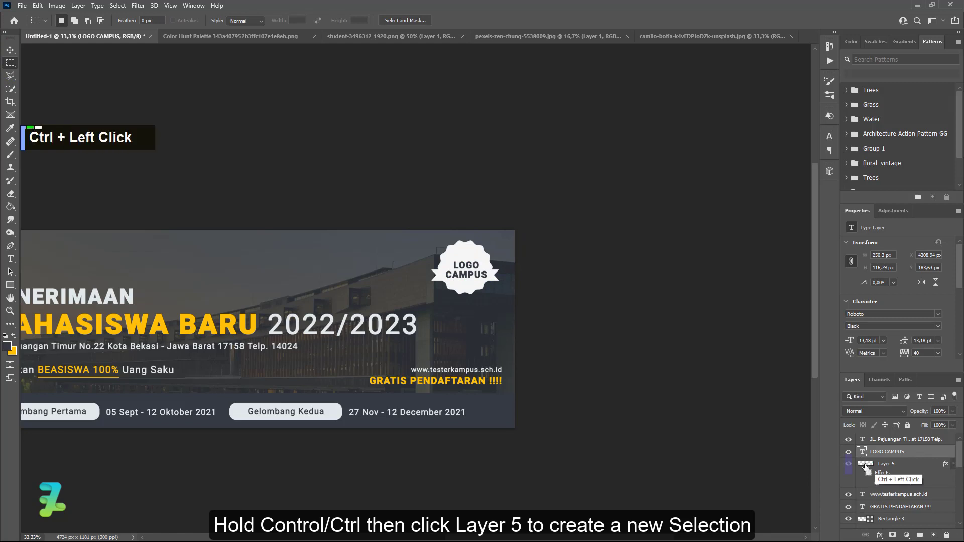
left_click(10, 50)
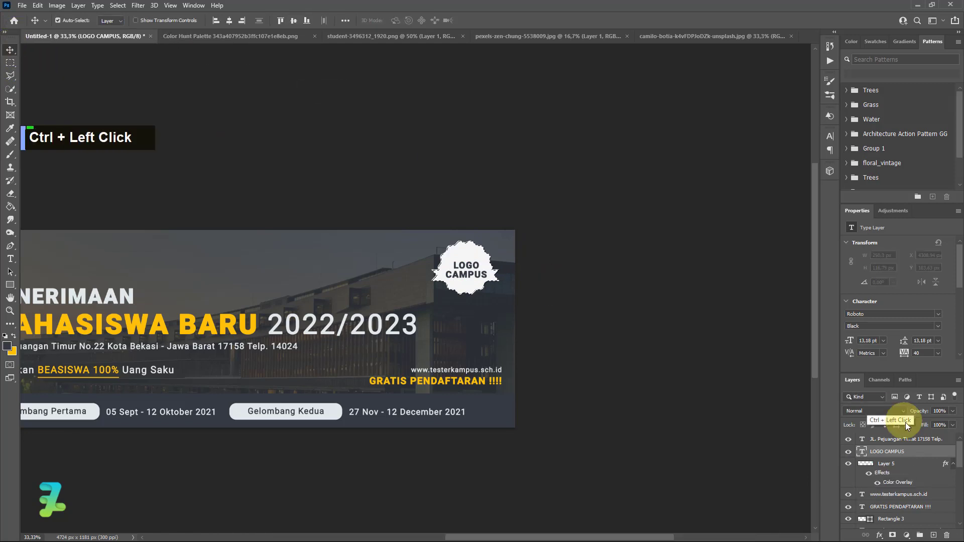
left_click(294, 23)
key("ctrl+d")
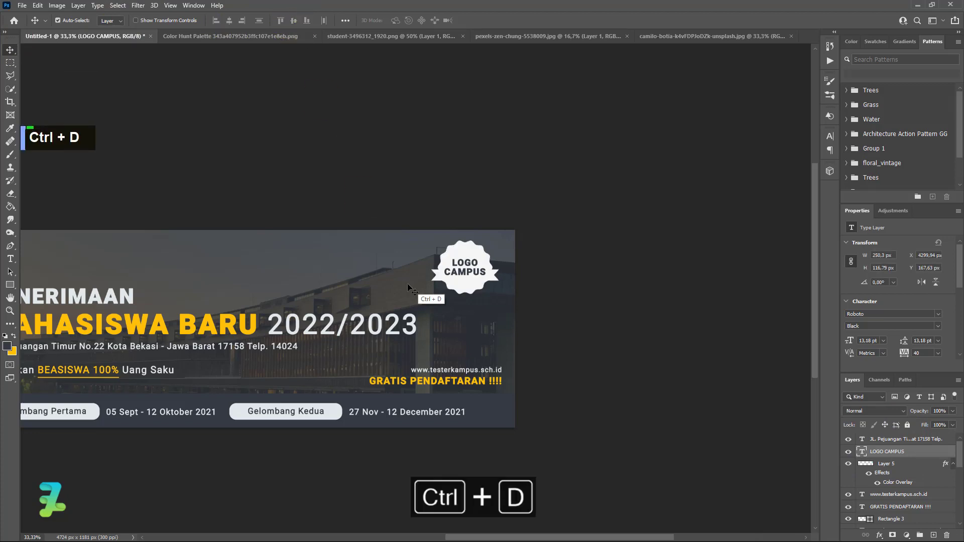
key("ctrl+0")
key("ctrl+0")
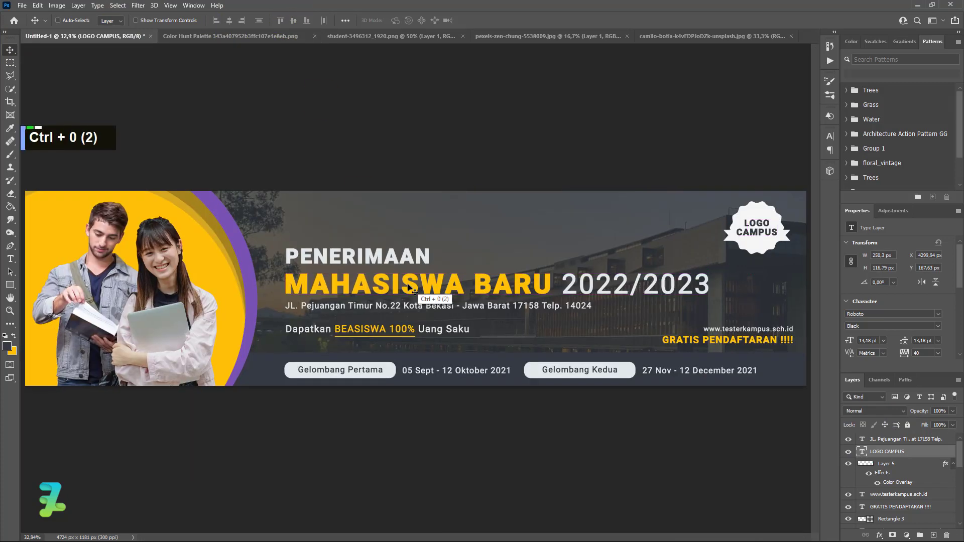
key("ctrl")
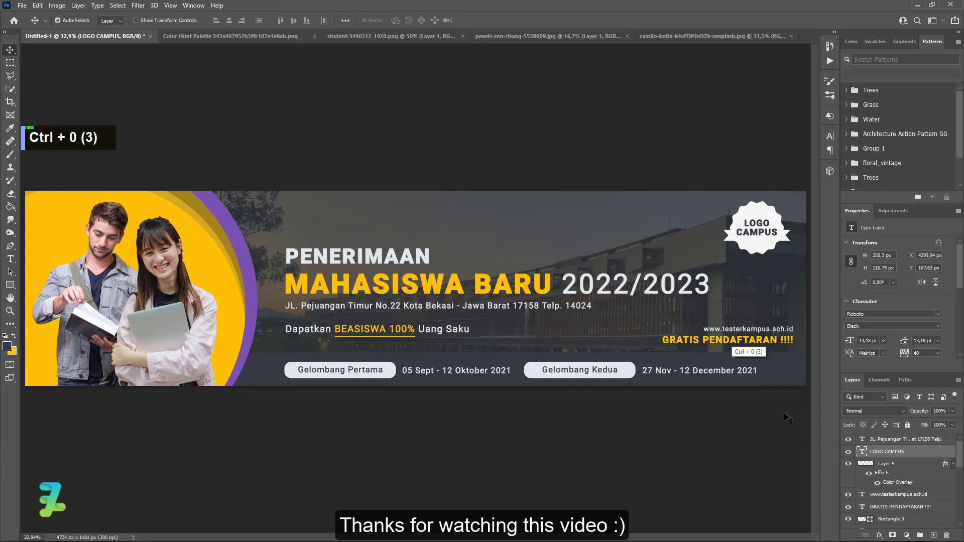